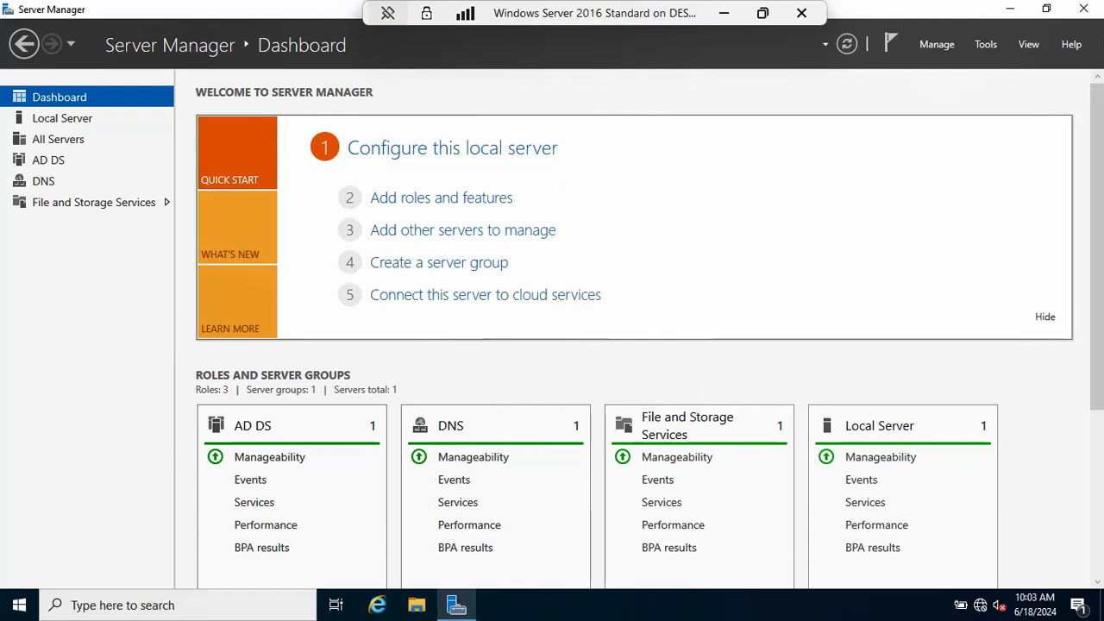
Open the Active Directory Users and Computers console from Server Manager.
{"action": "left_click", "coordinate": [986, 44]}
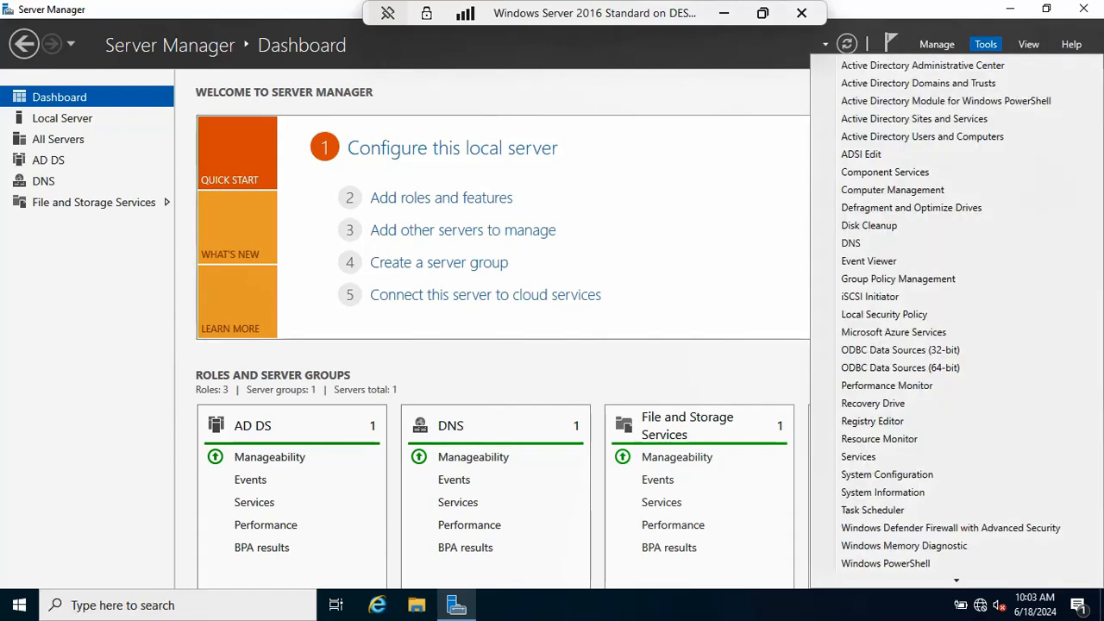
{"action": "left_click", "coordinate": [923, 137]}
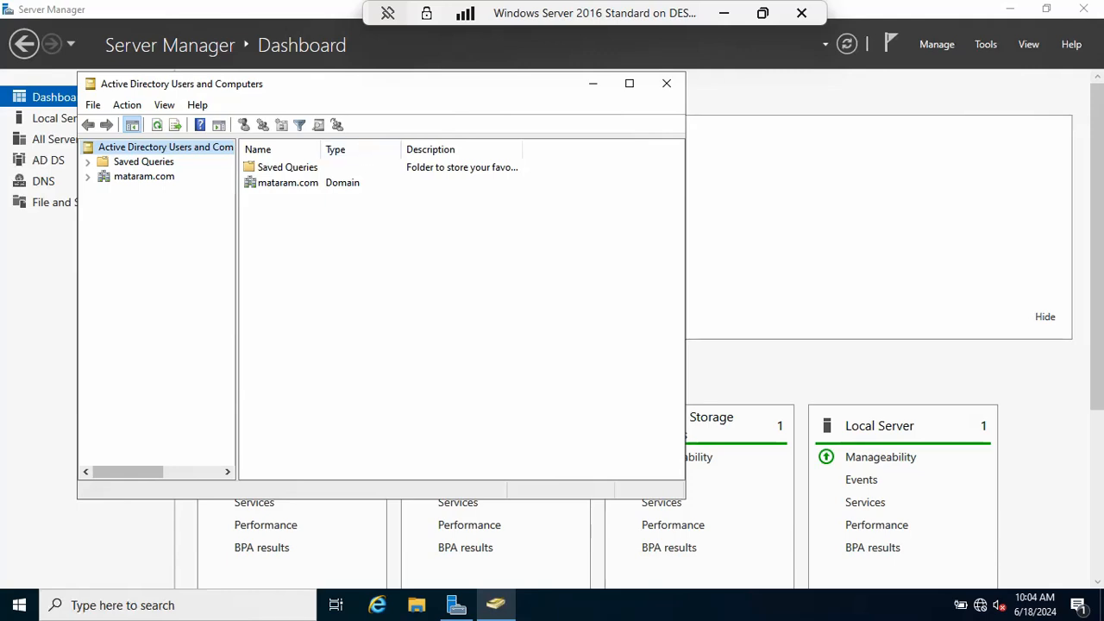
Minimize the Active Directory Users and Computers console and review the roles and server groups on the Server Manager dashboard.
{"action": "left_click", "coordinate": [593, 84]}
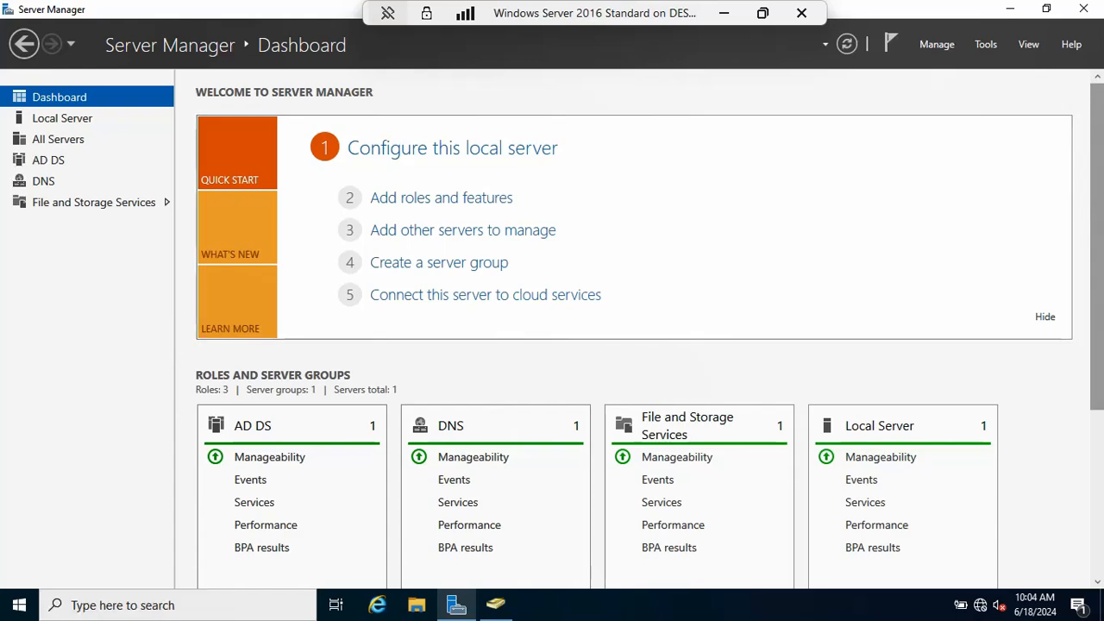
{"action": "scroll", "coordinate": [647, 346], "scroll_direction": "down", "scroll_amount": 5}
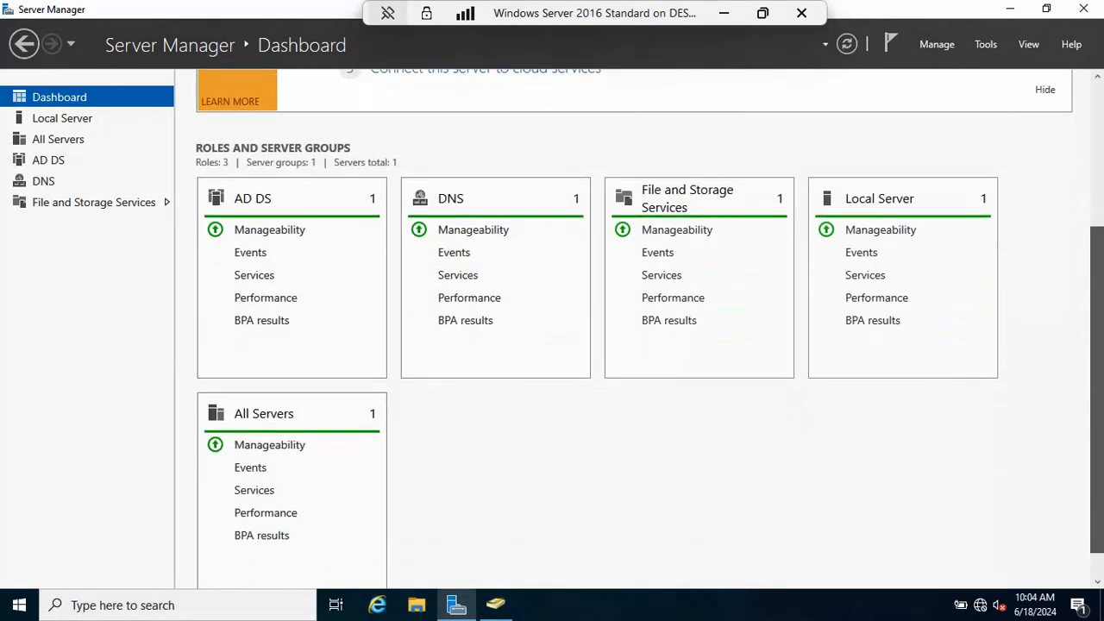
{"action": "scroll", "coordinate": [647, 345], "scroll_direction": "up", "scroll_amount": 5}
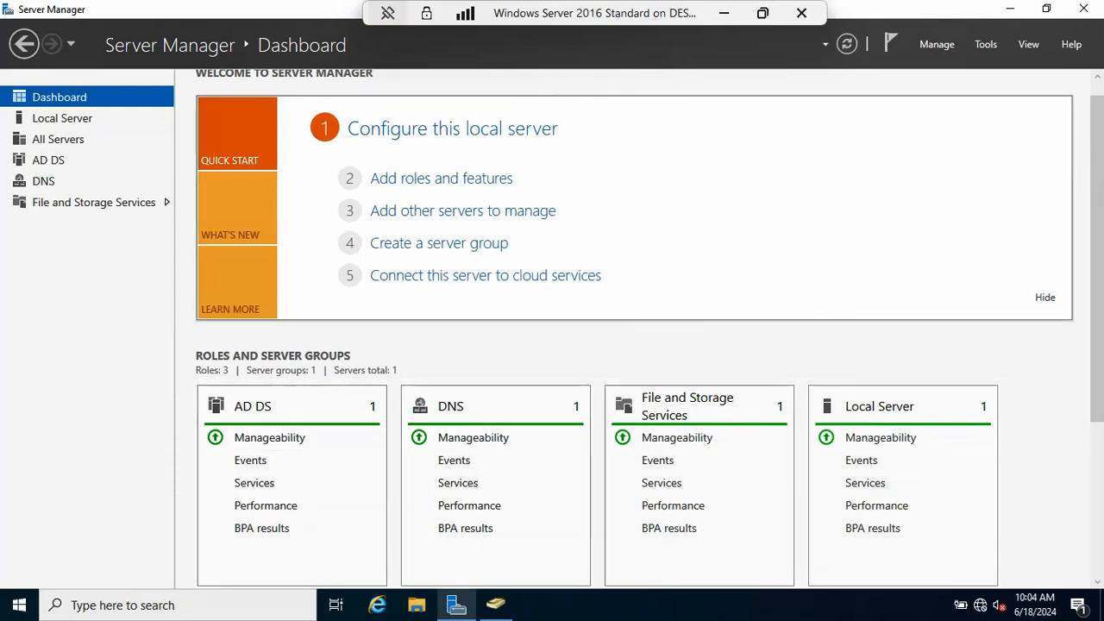
{"action": "scroll", "coordinate": [634, 345], "scroll_direction": "down", "scroll_amount": 3}
{"action": "scroll", "coordinate": [635, 345], "scroll_direction": "down", "scroll_amount": 3}
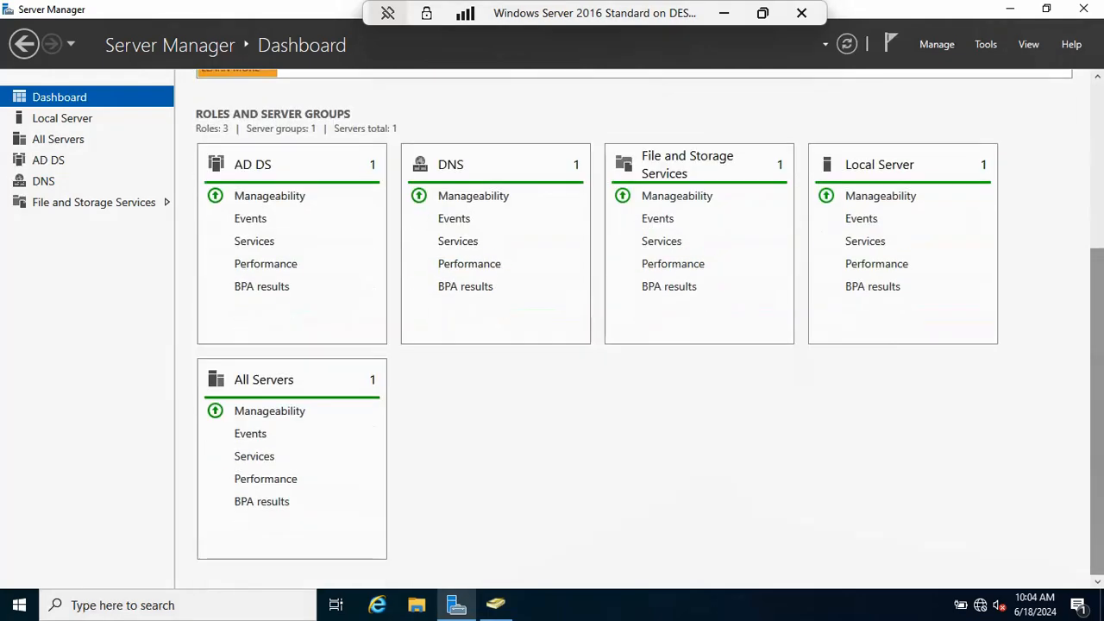
{"action": "scroll", "coordinate": [634, 345], "scroll_direction": "up", "scroll_amount": 6}
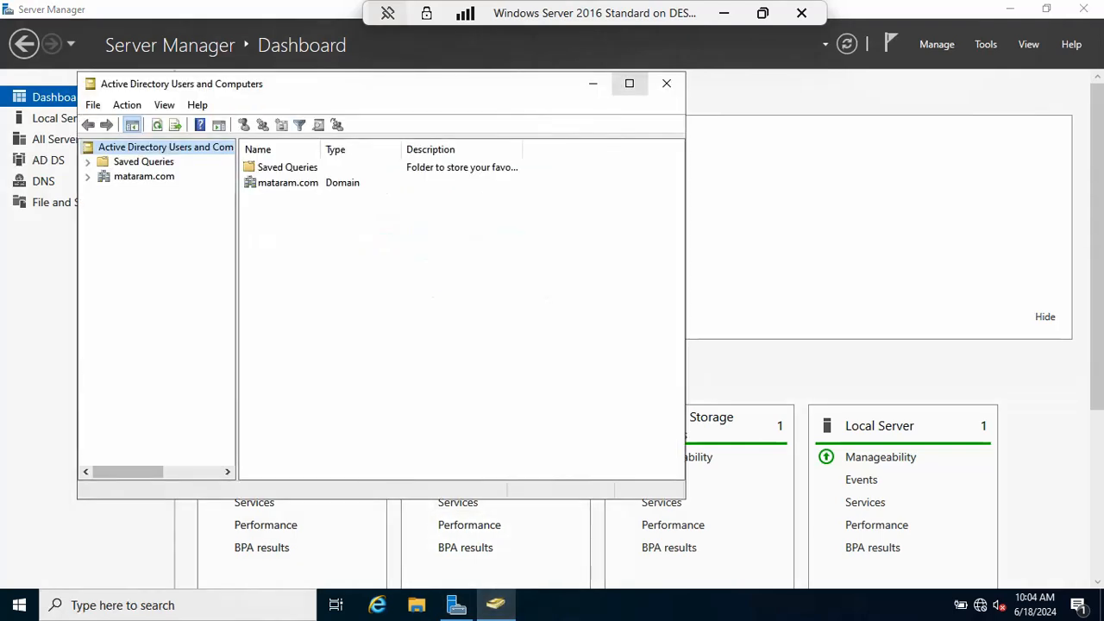
Maximize Active Directory Users and Computers, widen the console tree, and expand the mataram.com domain.
{"action": "left_click", "coordinate": [629, 83]}
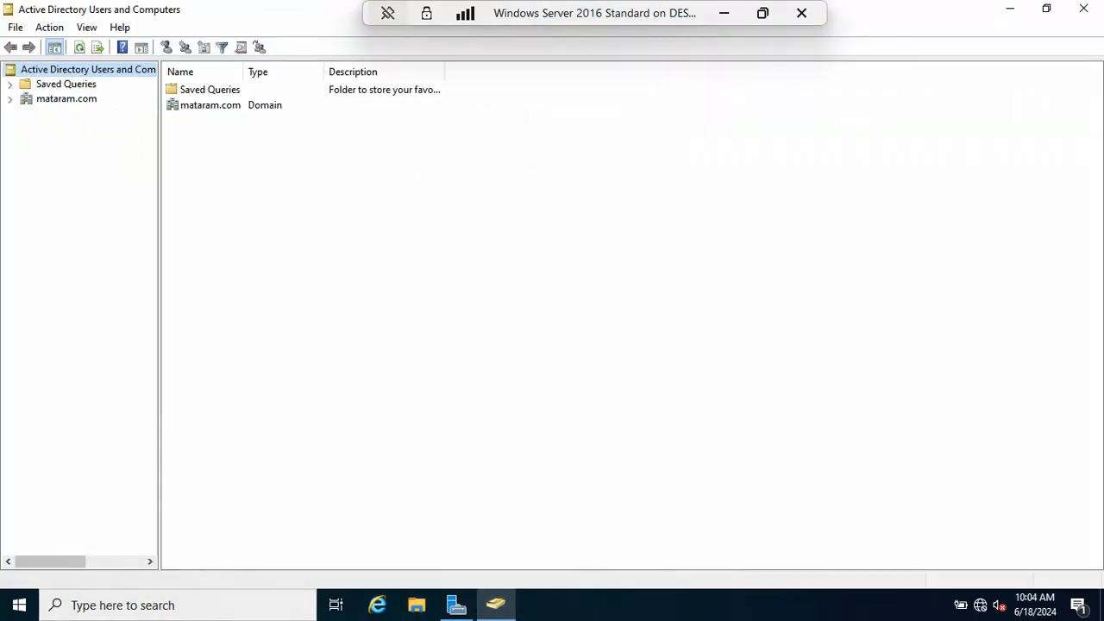
{"action": "left_click_drag", "start_coordinate": [159, 311], "coordinate": [301, 310]}
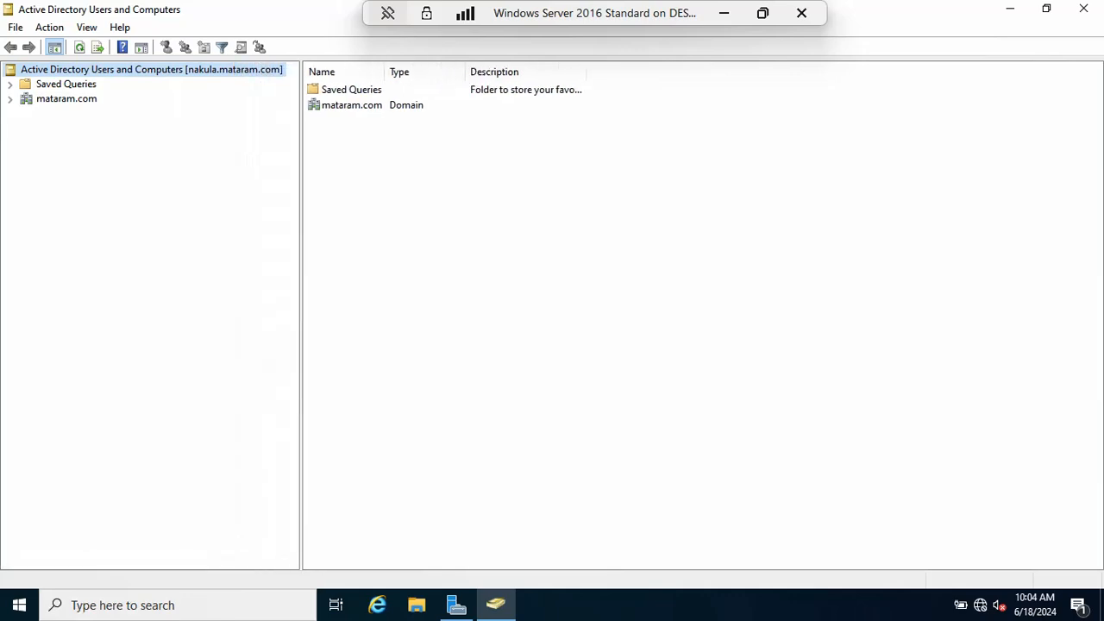
{"action": "double_click", "coordinate": [66, 99]}
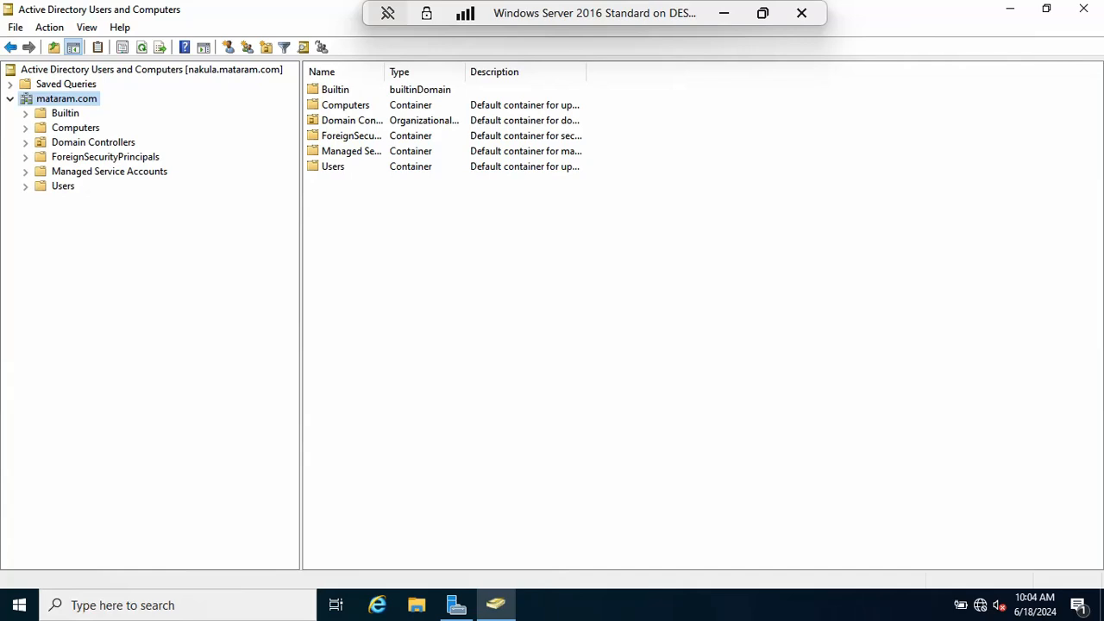
Check the RID and PDC operations masters of the mataram.com domain, leaving the role assignments as they are.
{"action": "right_click", "coordinate": [78, 99]}
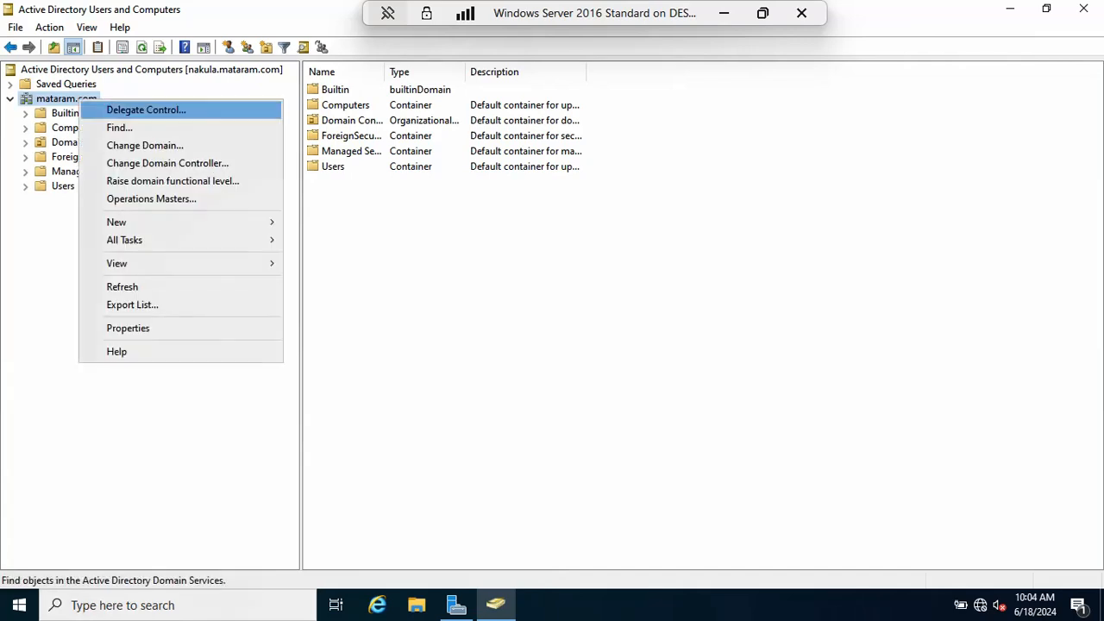
{"action": "left_click", "coordinate": [151, 198]}
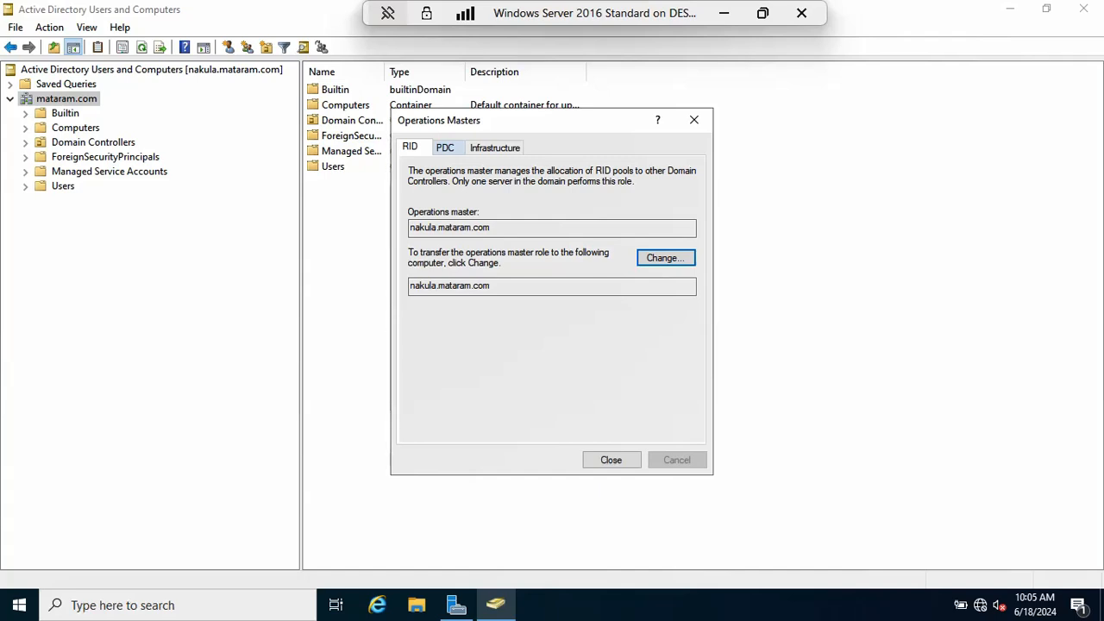
{"action": "left_click", "coordinate": [445, 148]}
{"action": "left_click", "coordinate": [611, 460]}
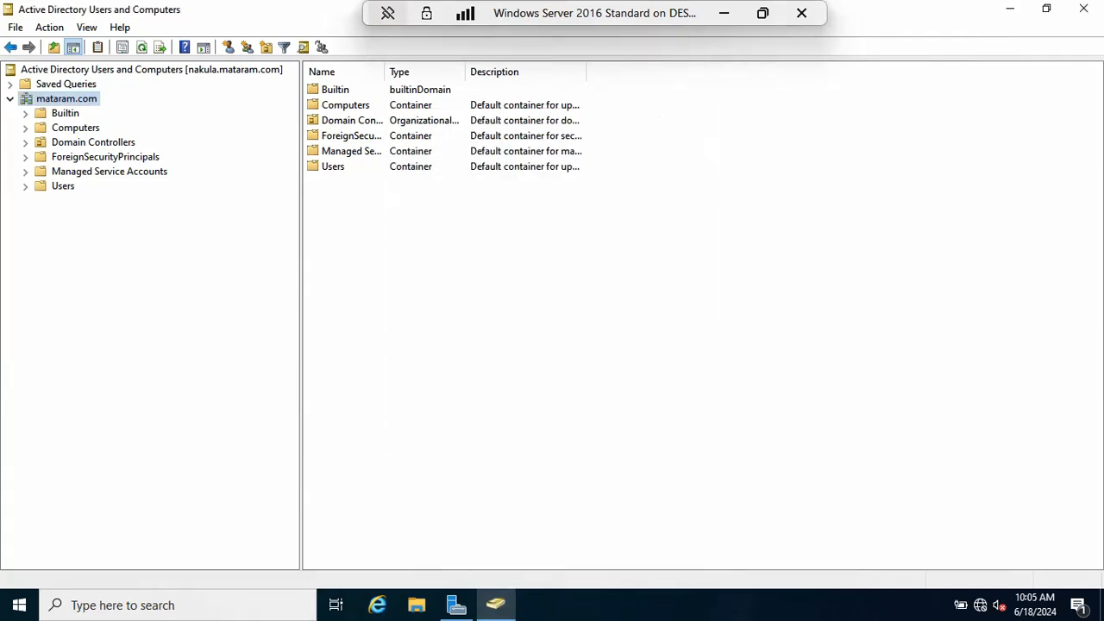
Switch to Server Manager and open the Active Directory Sites and Services console in a maximized window.
{"action": "left_click", "coordinate": [456, 605]}
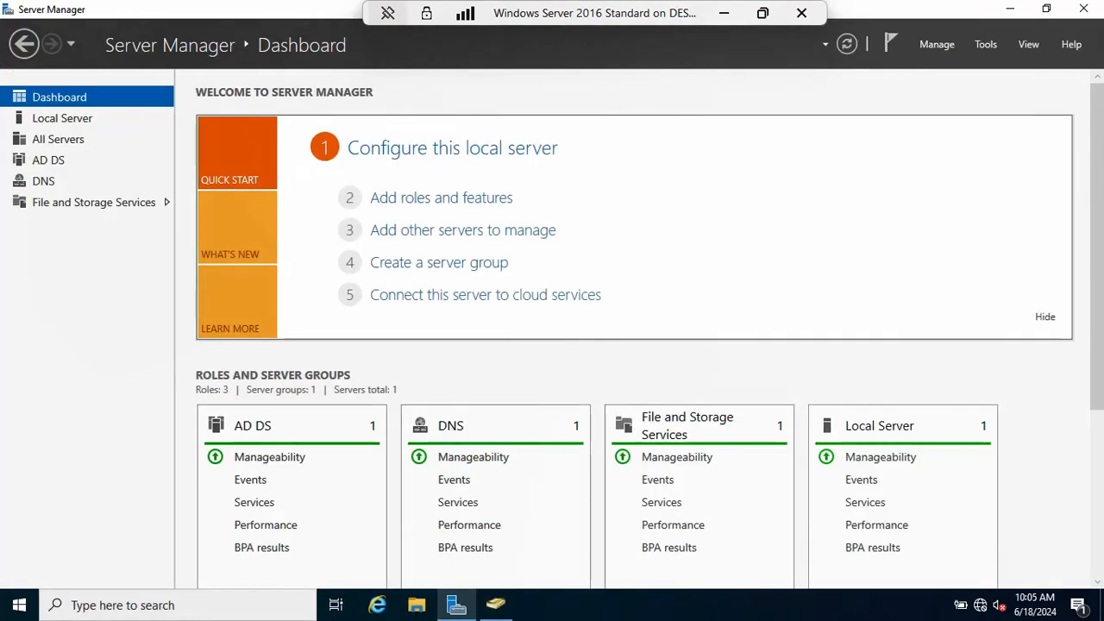
{"action": "left_click", "coordinate": [986, 44]}
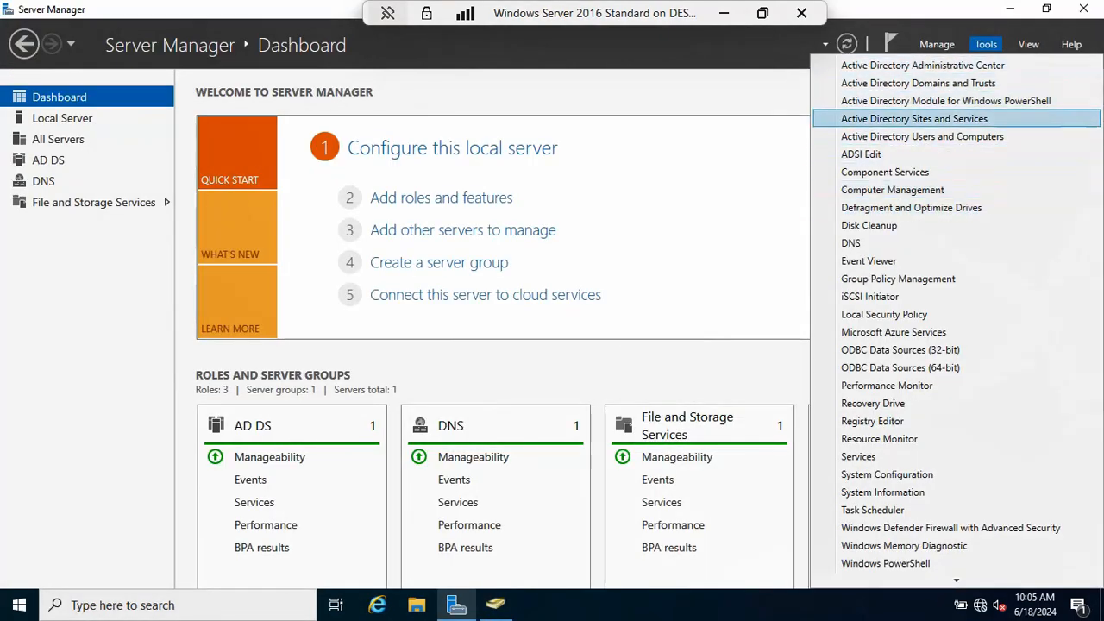
{"action": "left_click", "coordinate": [914, 118]}
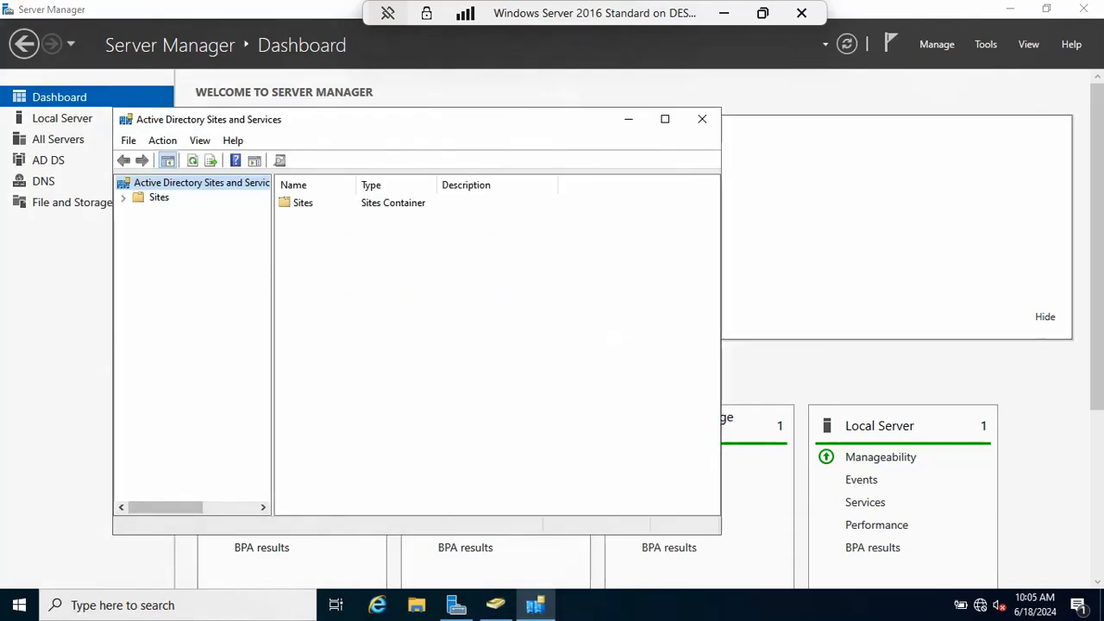
{"action": "left_click", "coordinate": [666, 119]}
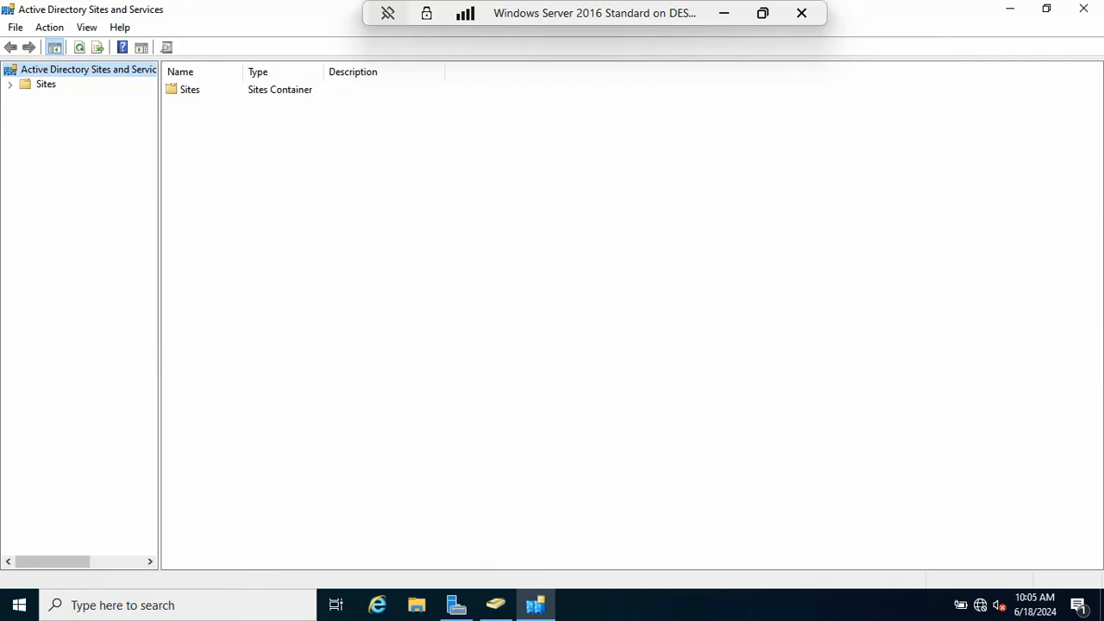
Expand Sites down to the Servers container of Default-First-Site-Name and view the contents of the NAKULA server.
{"action": "double_click", "coordinate": [45, 85]}
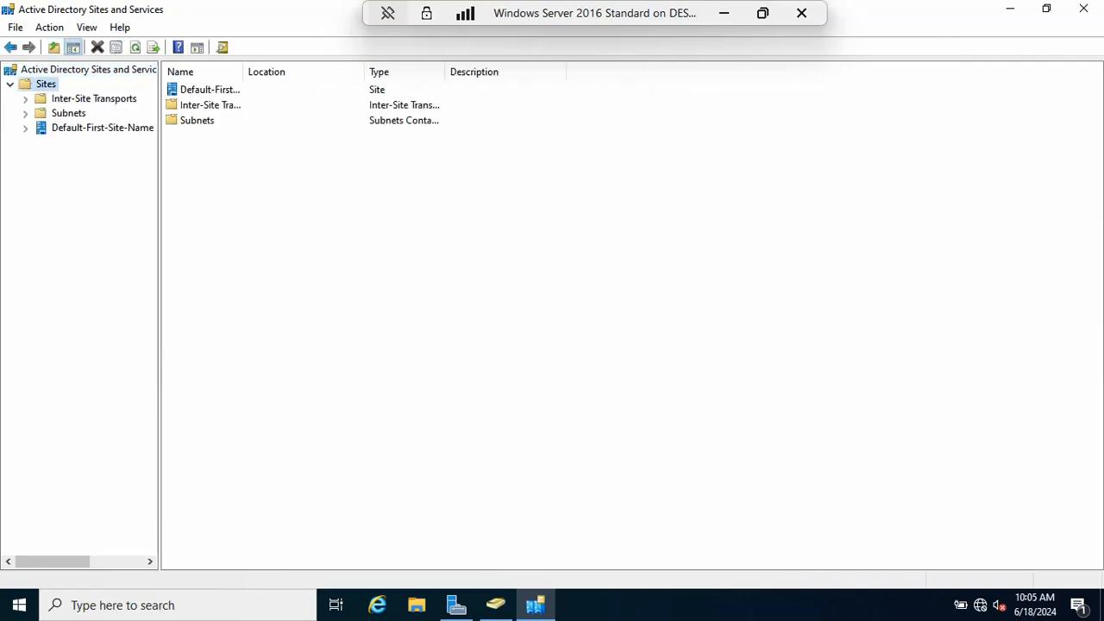
{"action": "double_click", "coordinate": [102, 128]}
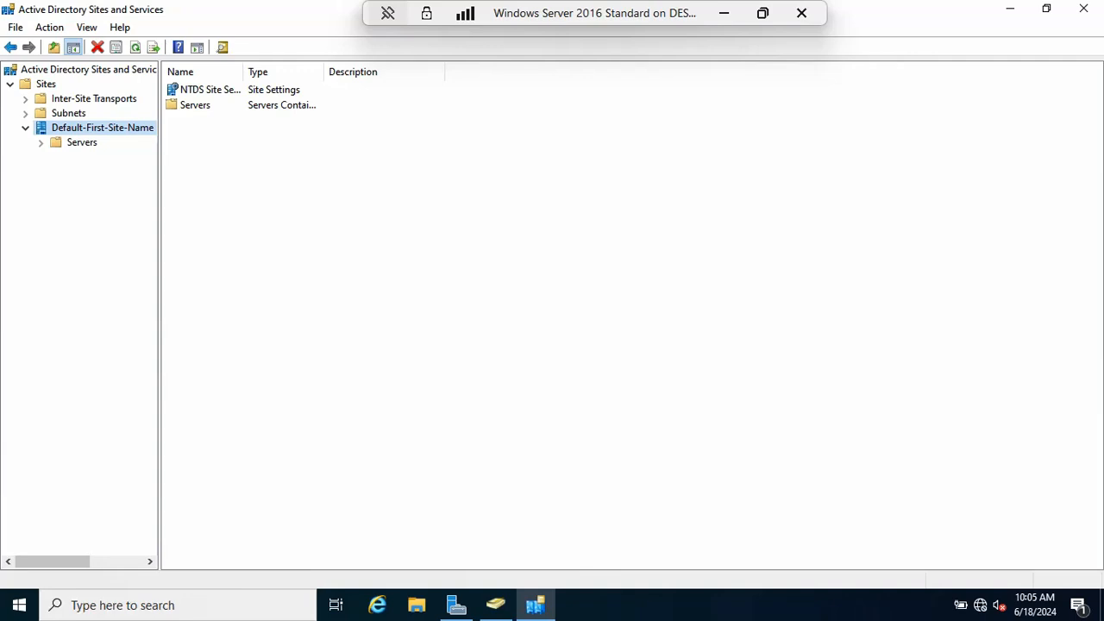
{"action": "left_click", "coordinate": [82, 143]}
{"action": "double_click", "coordinate": [82, 143]}
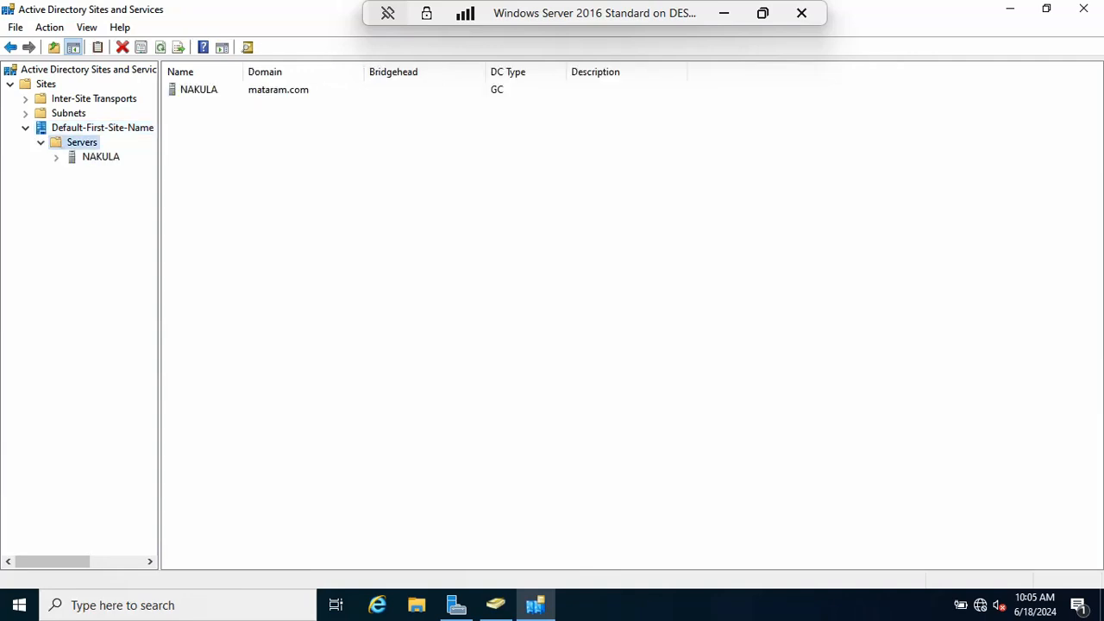
{"action": "left_click", "coordinate": [101, 157]}
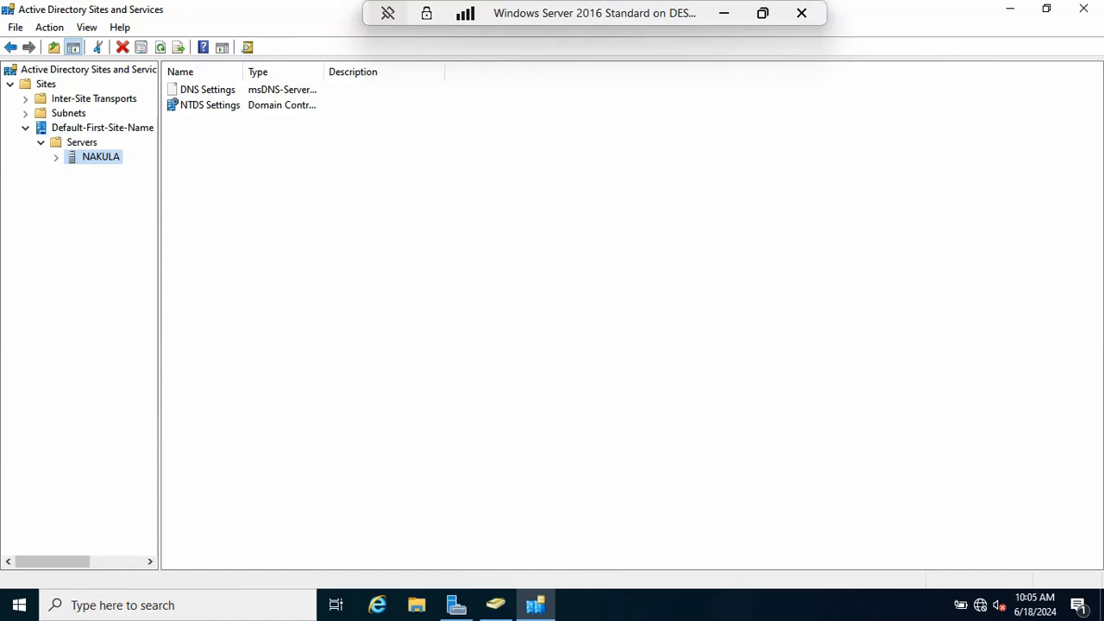
Switch to Server Manager, open Active Directory Domains and Trusts maximized, and view the mataram.com domain in a widened console tree.
{"action": "left_click", "coordinate": [456, 606]}
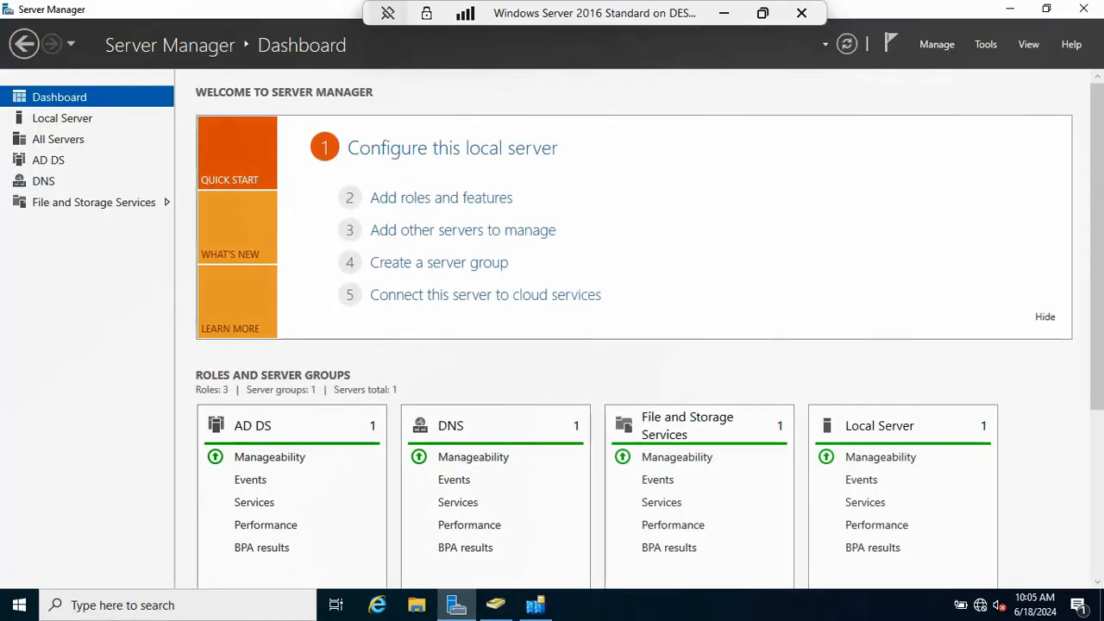
{"action": "left_click", "coordinate": [986, 44]}
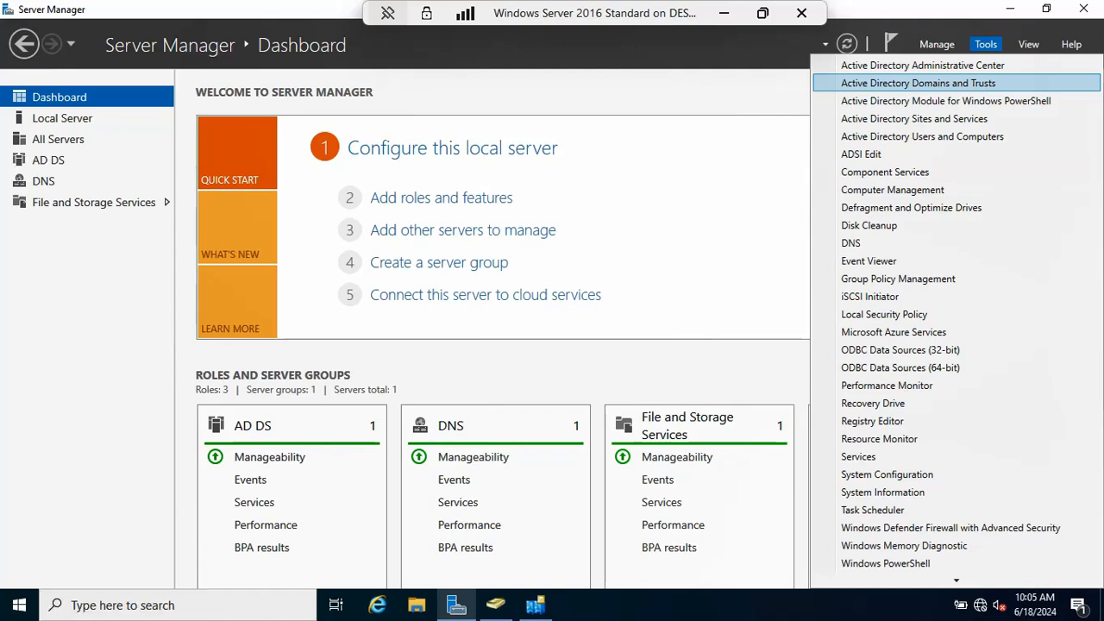
{"action": "left_click", "coordinate": [918, 82]}
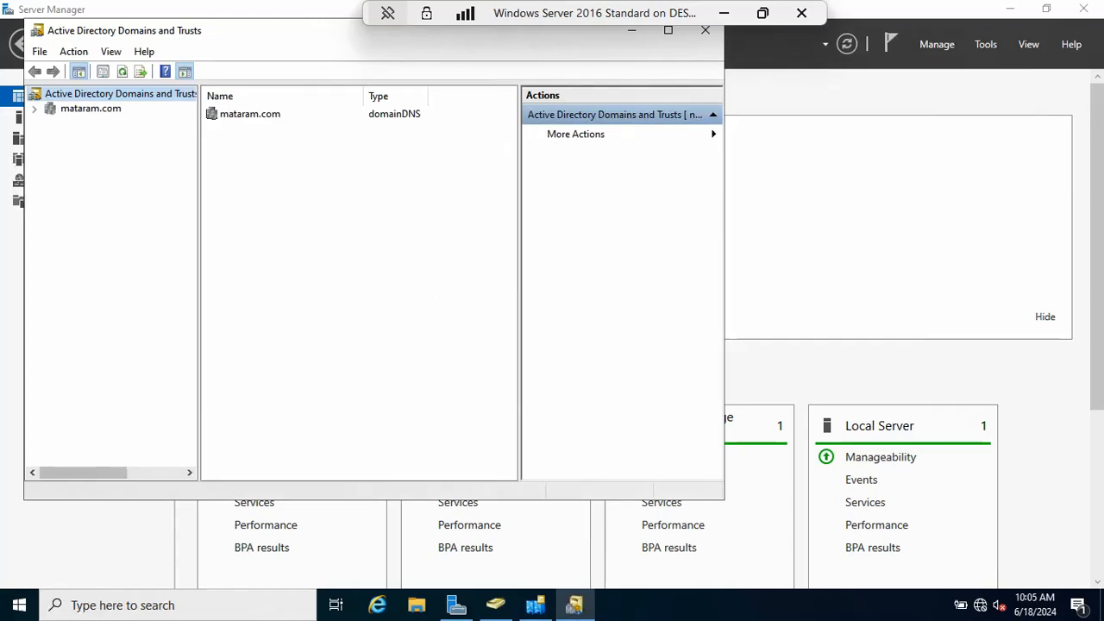
{"action": "left_click_drag", "start_coordinate": [289, 31], "coordinate": [535, 44]}
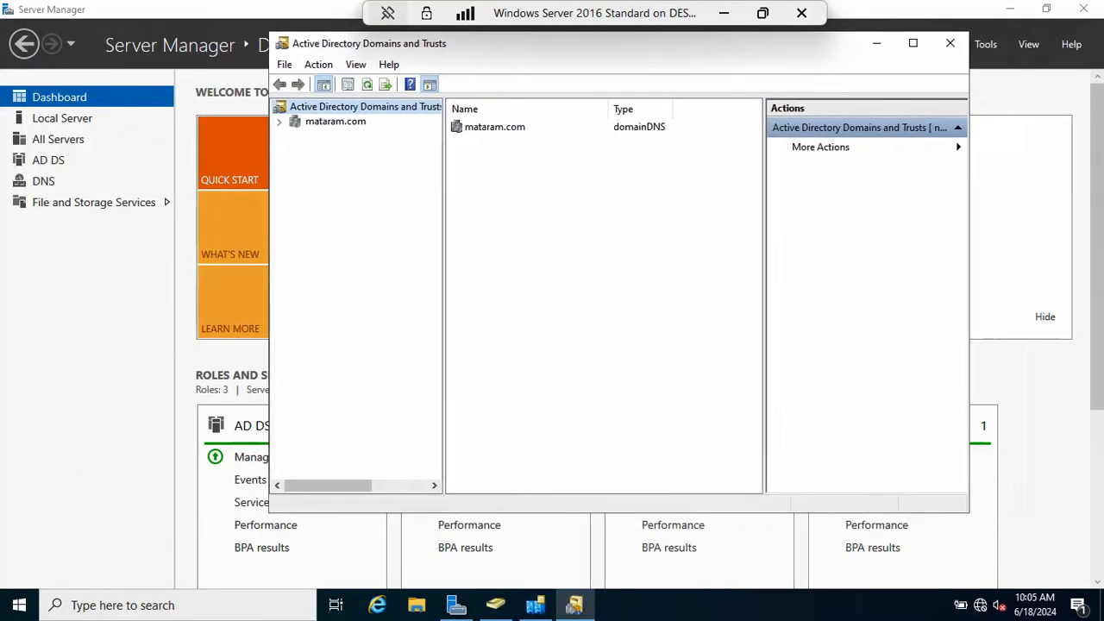
{"action": "left_click", "coordinate": [914, 42]}
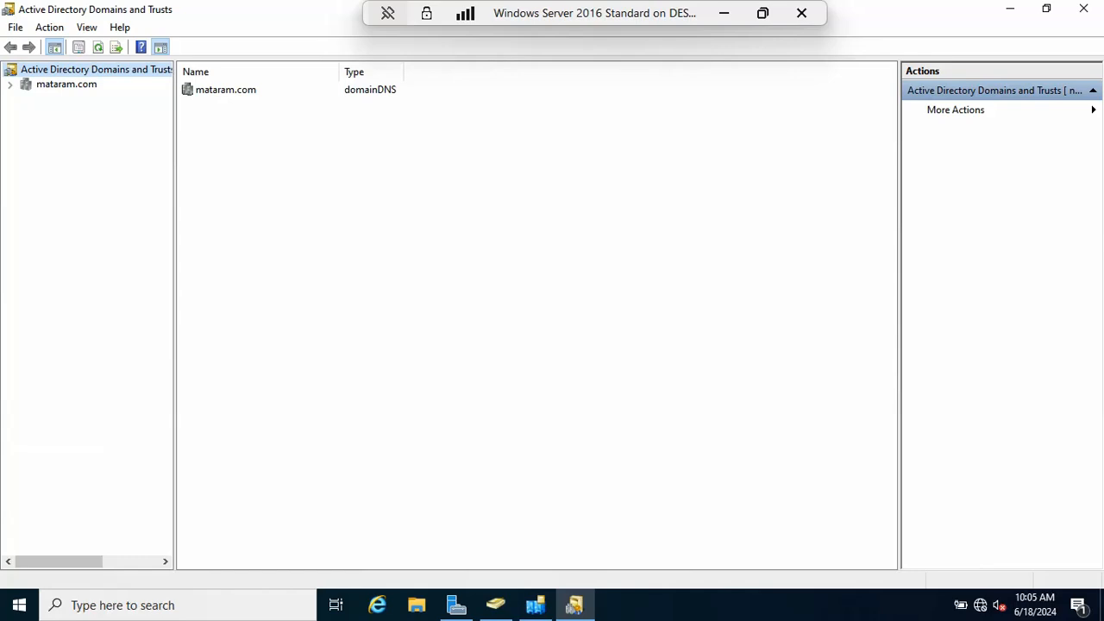
{"action": "left_click_drag", "start_coordinate": [175, 311], "coordinate": [219, 311]}
{"action": "left_click", "coordinate": [66, 85]}
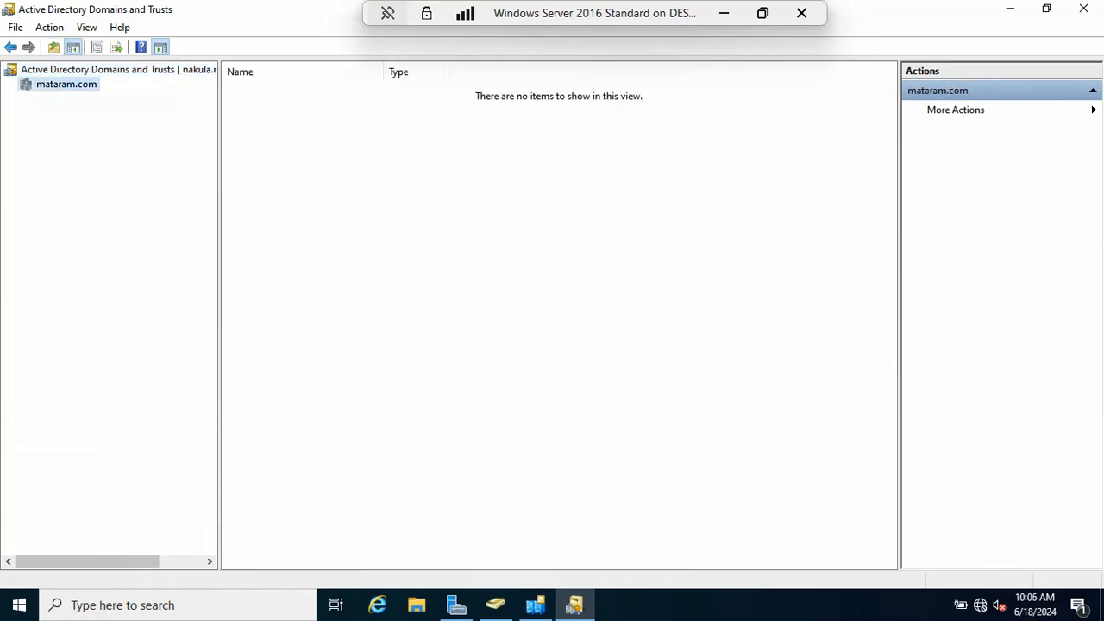
Check the domain naming operations master for Active Directory Domains and Trusts without transferring the role.
{"action": "right_click", "coordinate": [86, 70]}
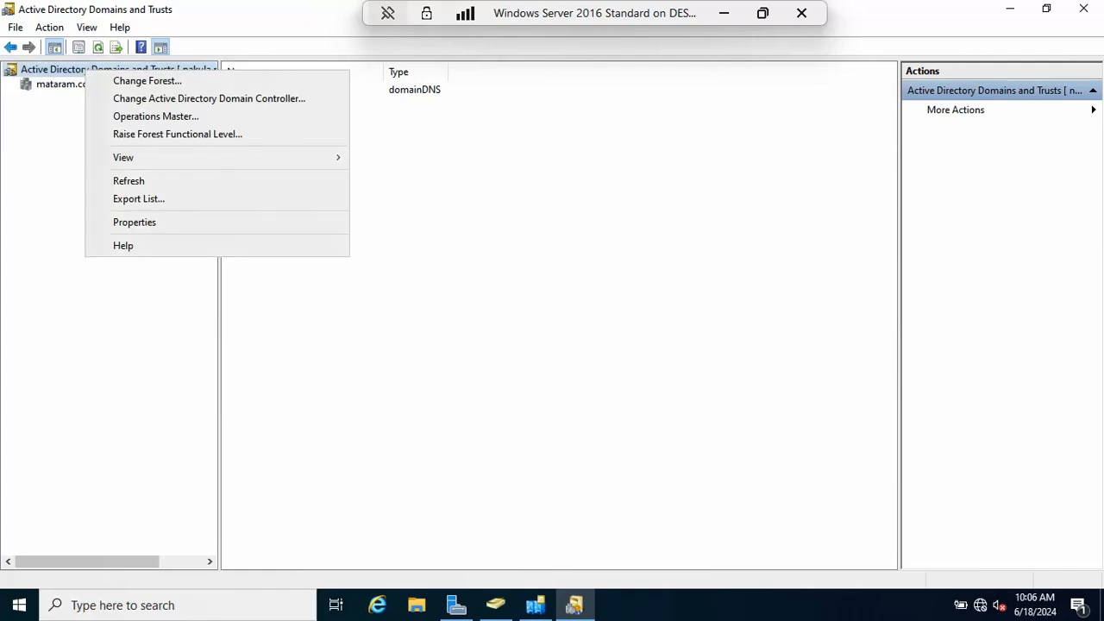
{"action": "left_click", "coordinate": [156, 117]}
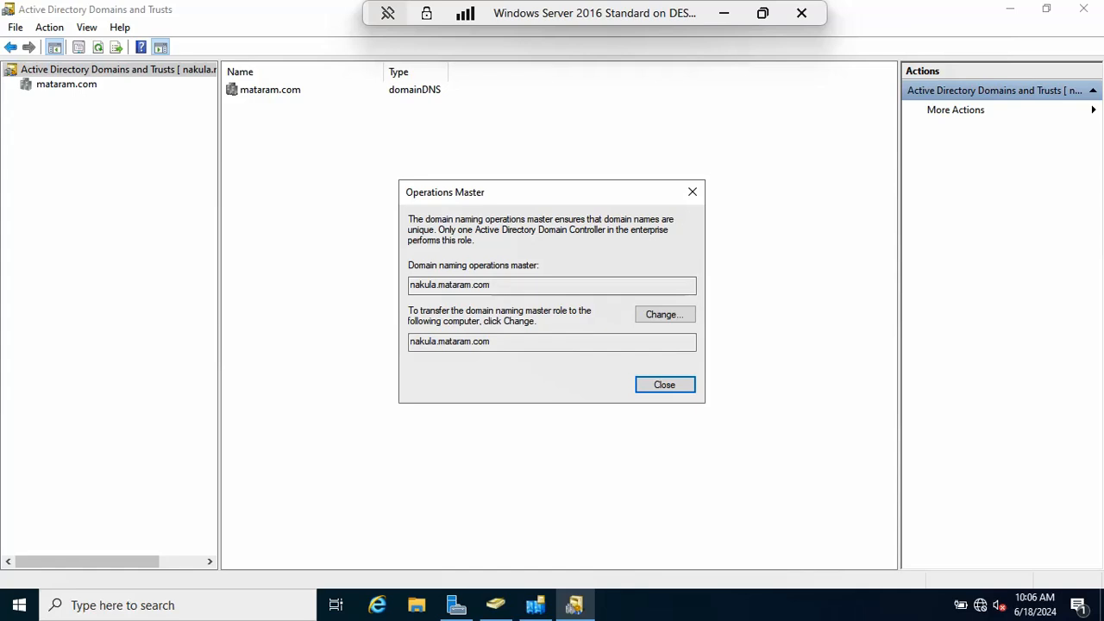
{"action": "left_click", "coordinate": [664, 385]}
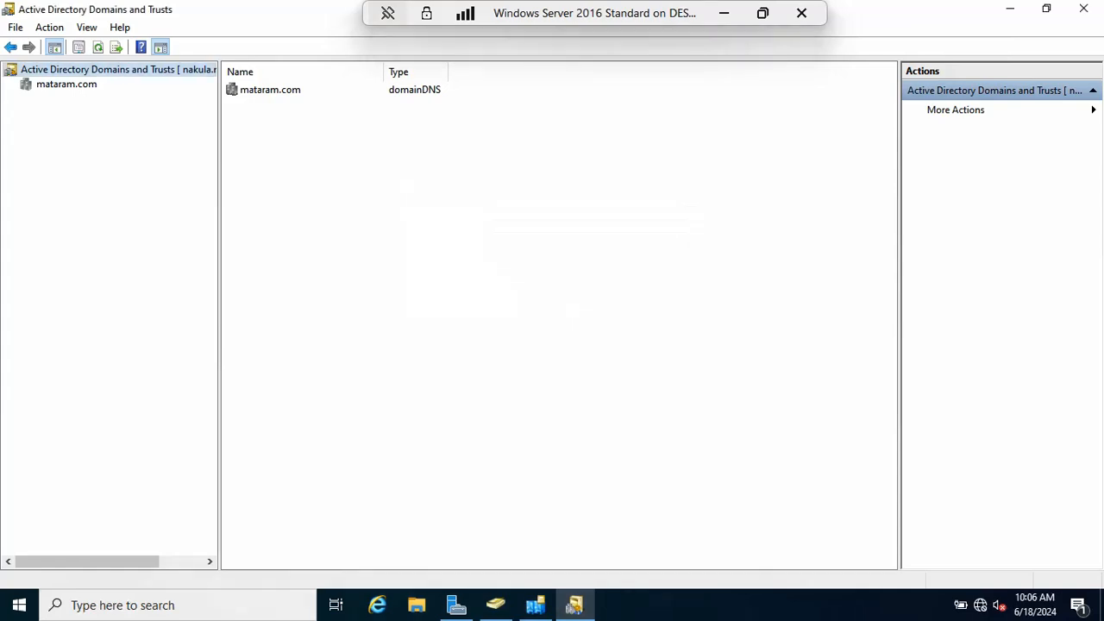
Switch to Server Manager and launch the Active Directory Administrative Center.
{"action": "left_click", "coordinate": [456, 605]}
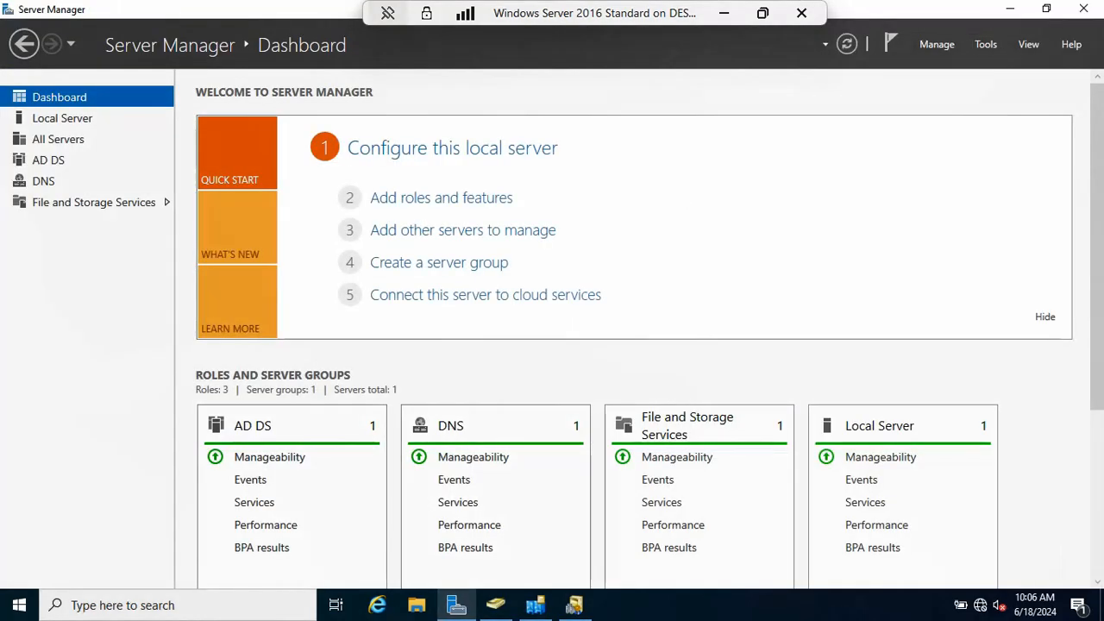
{"action": "left_click", "coordinate": [986, 44]}
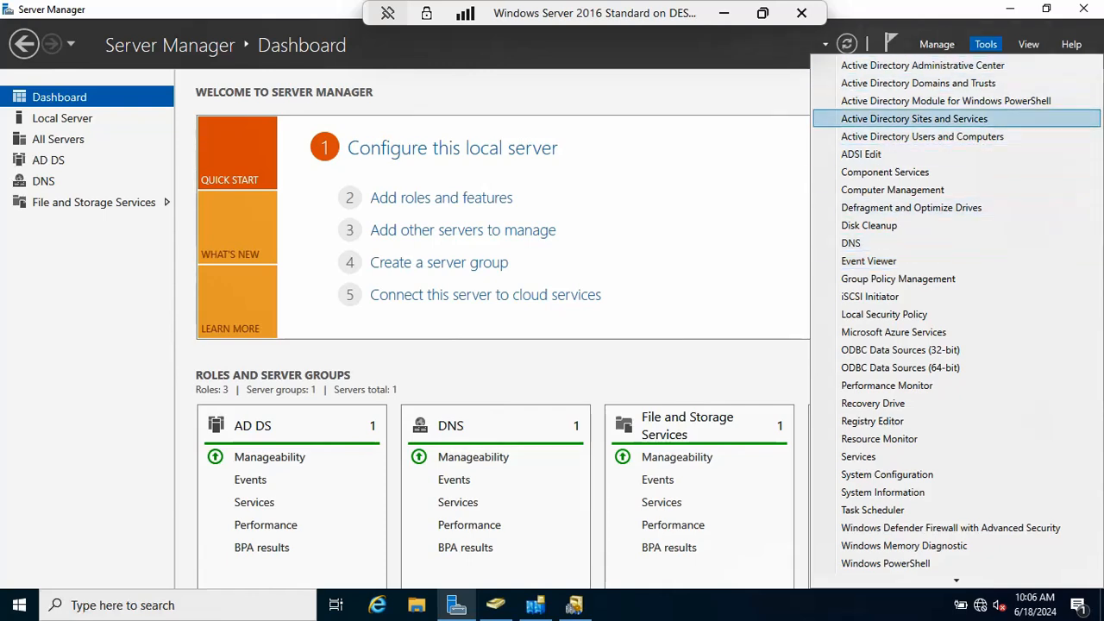
{"action": "left_click", "coordinate": [923, 66]}
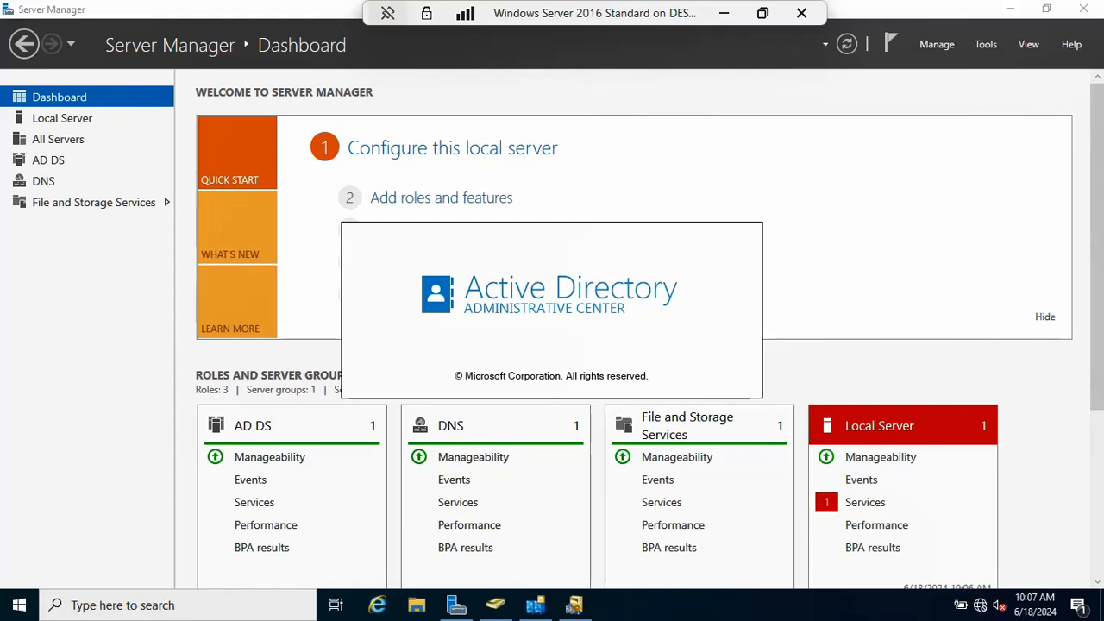
Open a Command Prompt window by running cmd.
{"action": "key", "text": "super+r"}
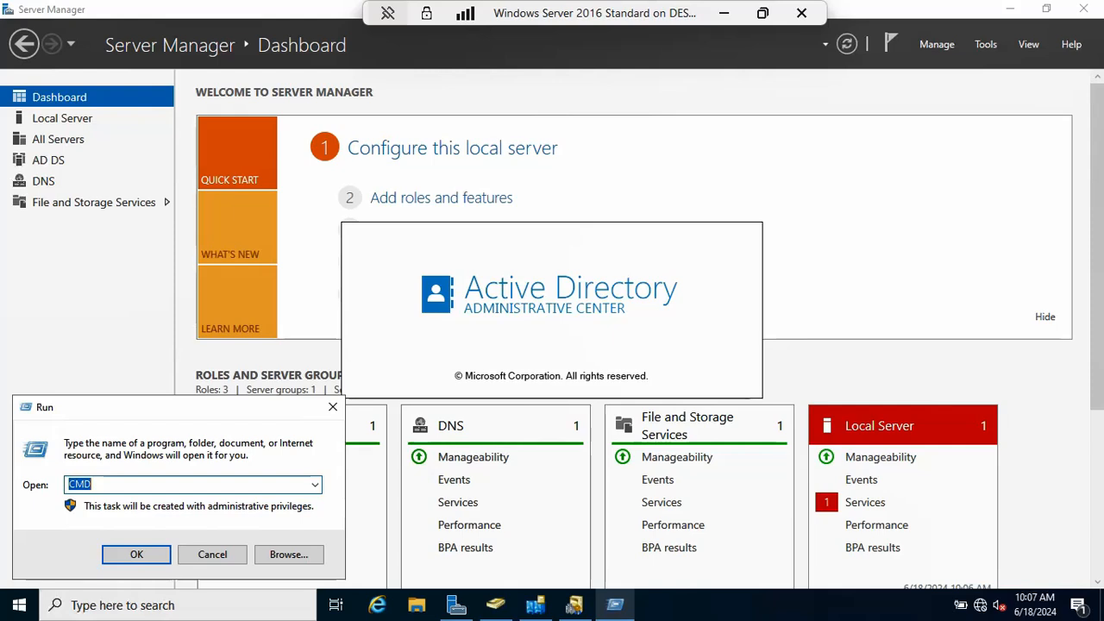
{"action": "type", "text": "cmd"}
{"action": "key", "text": "Return"}
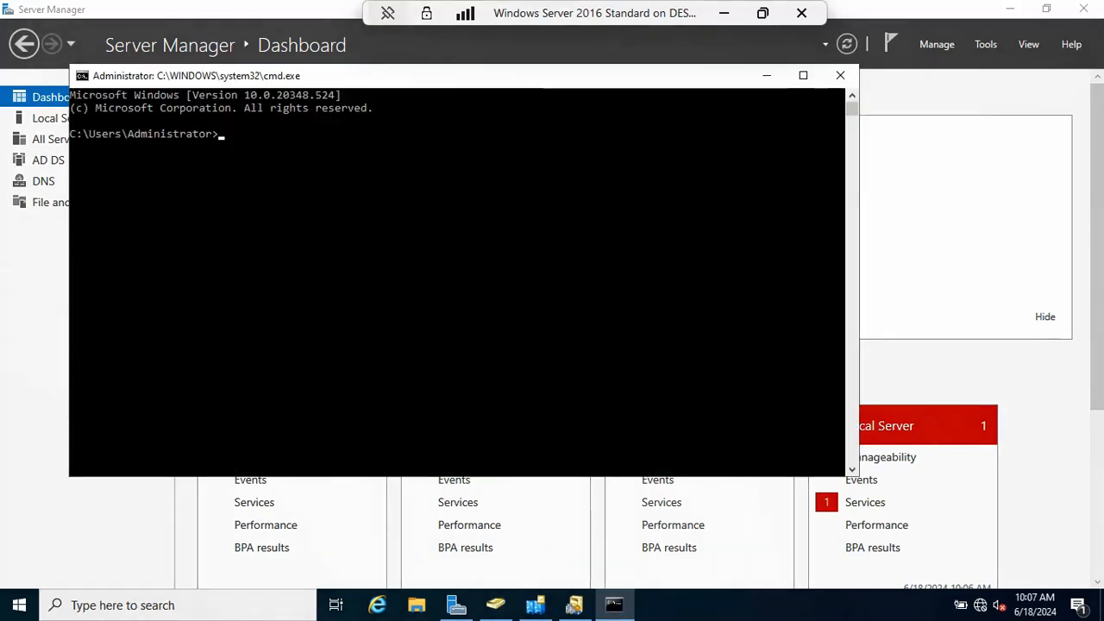
Change to the root of drive C with cd \ and clear the Command Prompt screen with cls.
{"action": "type", "text": "cd \\"}
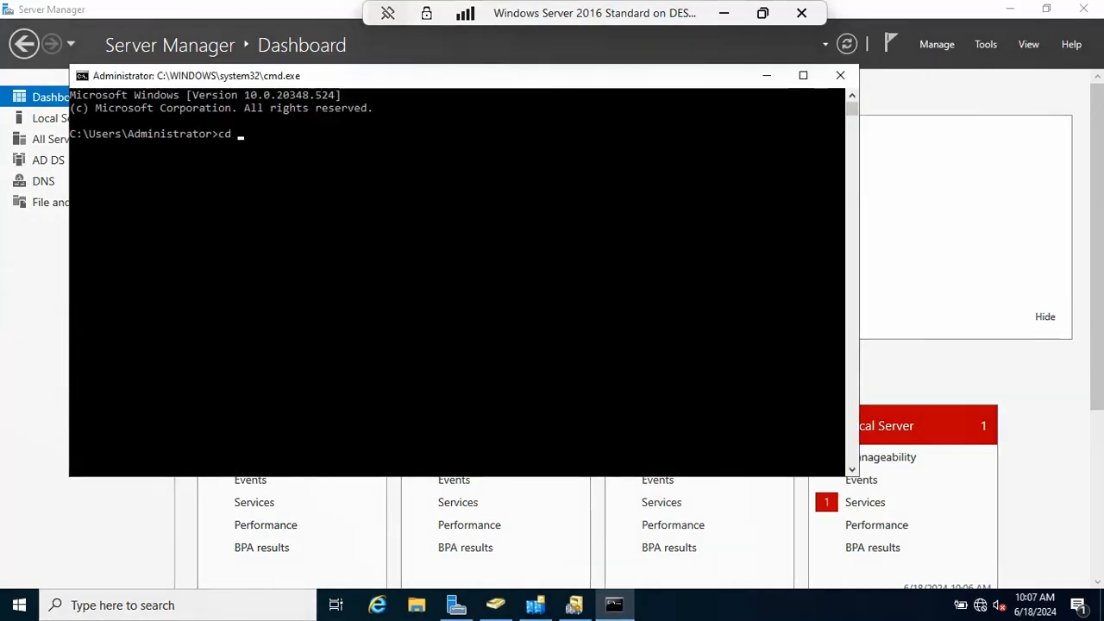
{"action": "key", "text": "Return"}
{"action": "type", "text": "cls"}
{"action": "key", "text": "Return"}
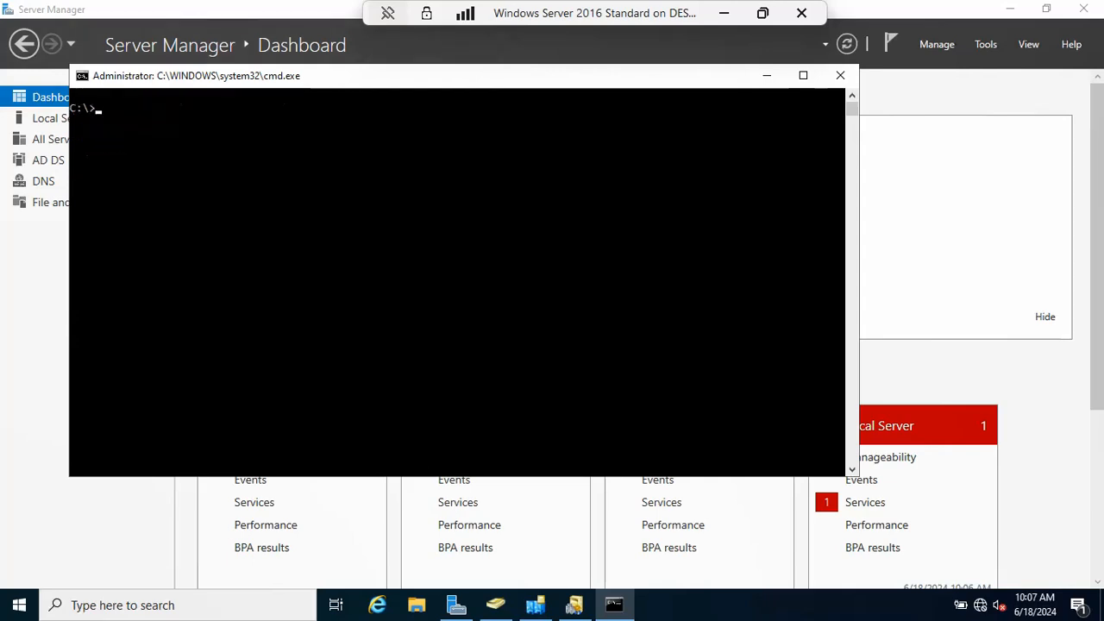
Register the Active Directory Schema library with regsvr32 schmmgmt.dll and dismiss the resulting message.
{"action": "type", "text": "regsvr32 schmmgmt"}
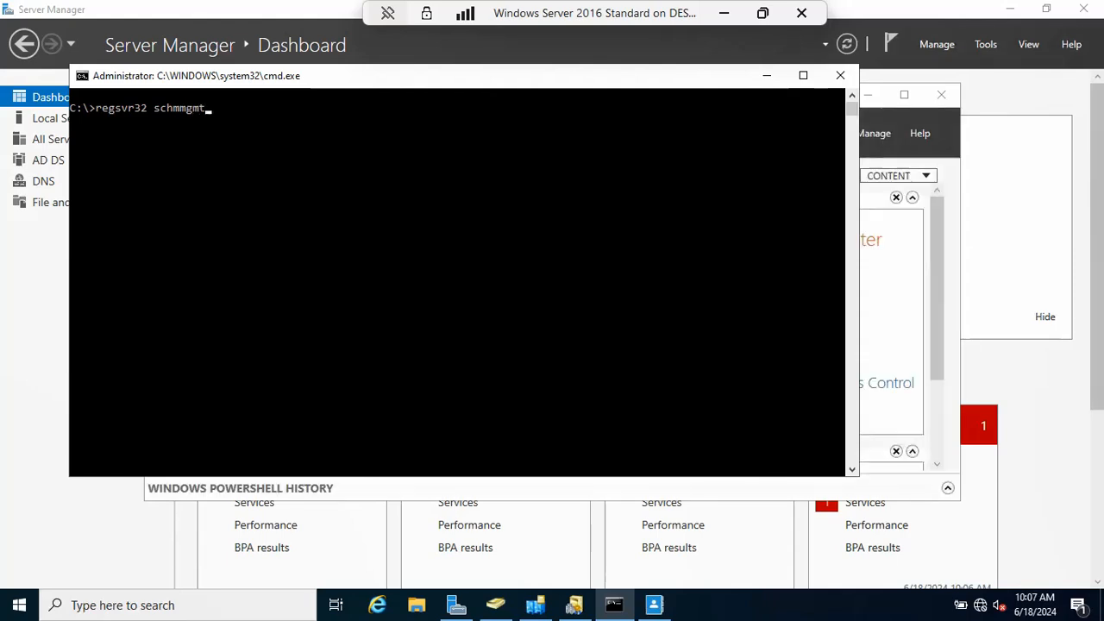
{"action": "type", "text": ".dll"}
{"action": "key", "text": "Return"}
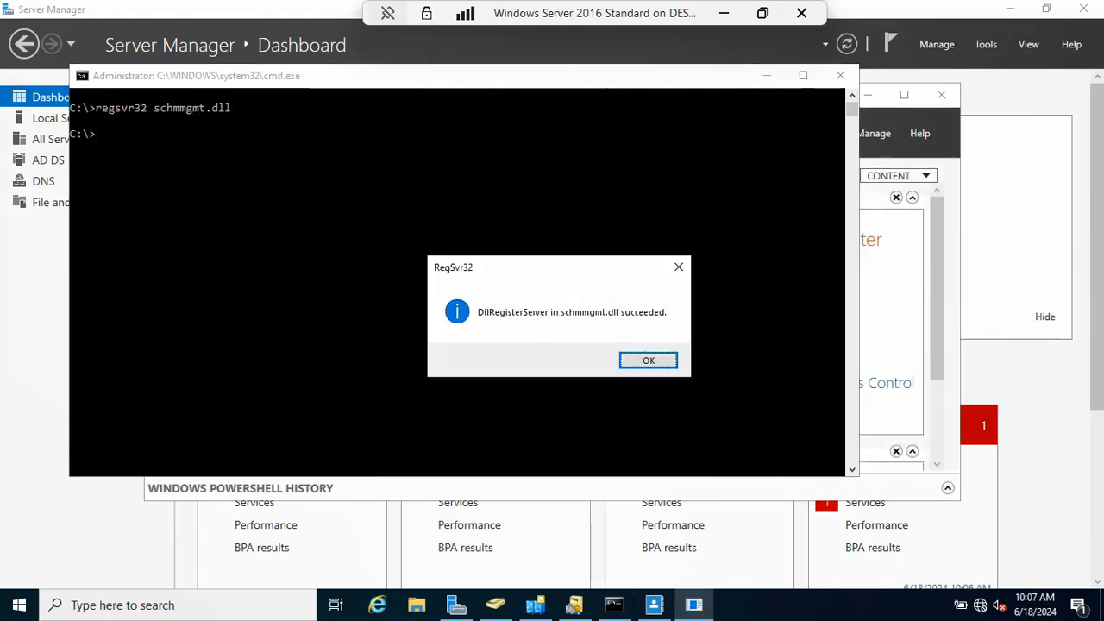
{"action": "key", "text": "Return"}
Launch an empty management console with mmc and add the Active Directory Schema snap-in to it.
{"action": "type", "text": "mmc"}
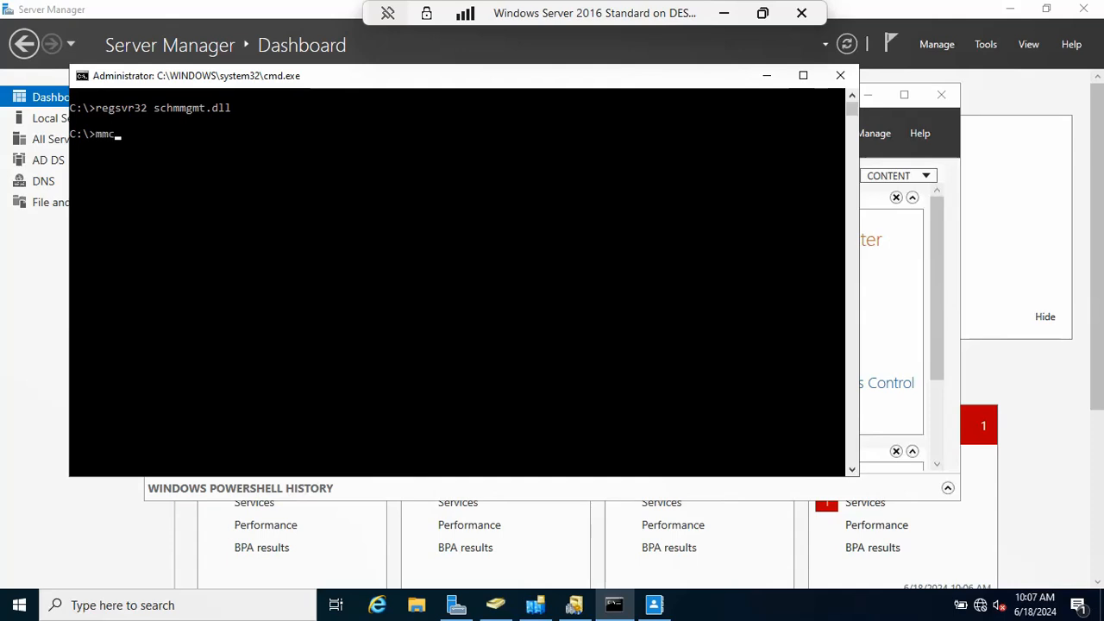
{"action": "key", "text": "Return"}
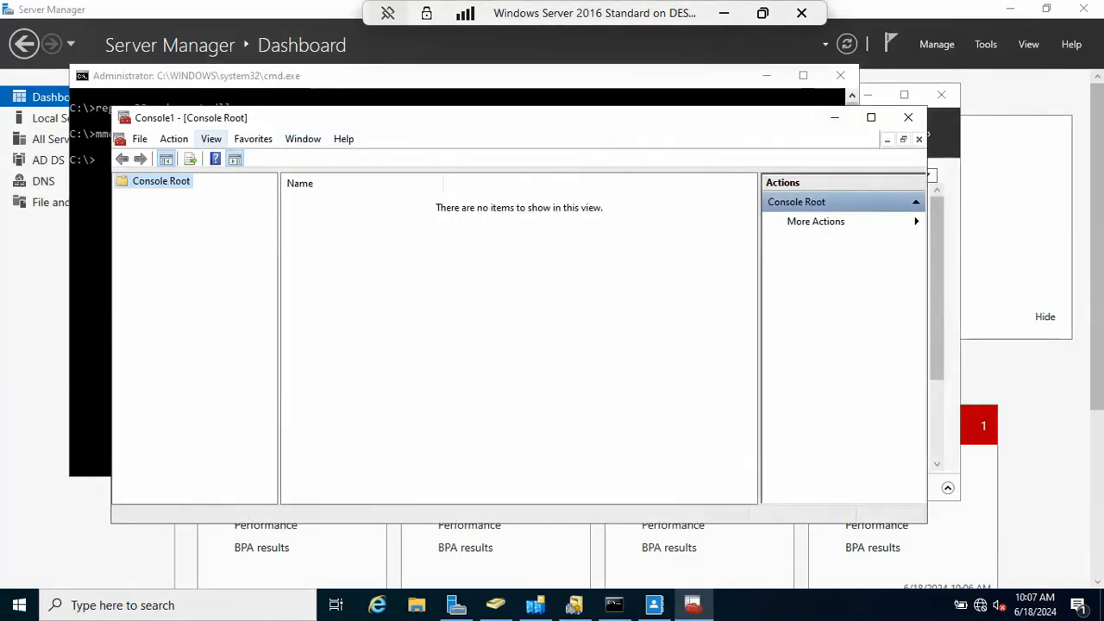
{"action": "left_click", "coordinate": [174, 139]}
{"action": "left_click", "coordinate": [140, 138]}
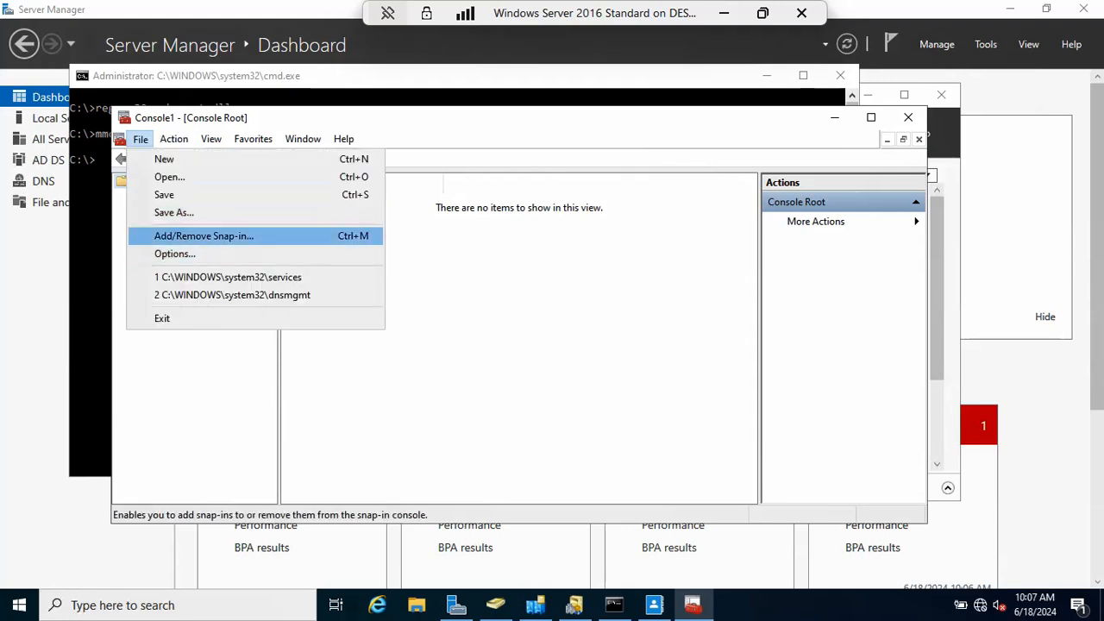
{"action": "left_click", "coordinate": [203, 236]}
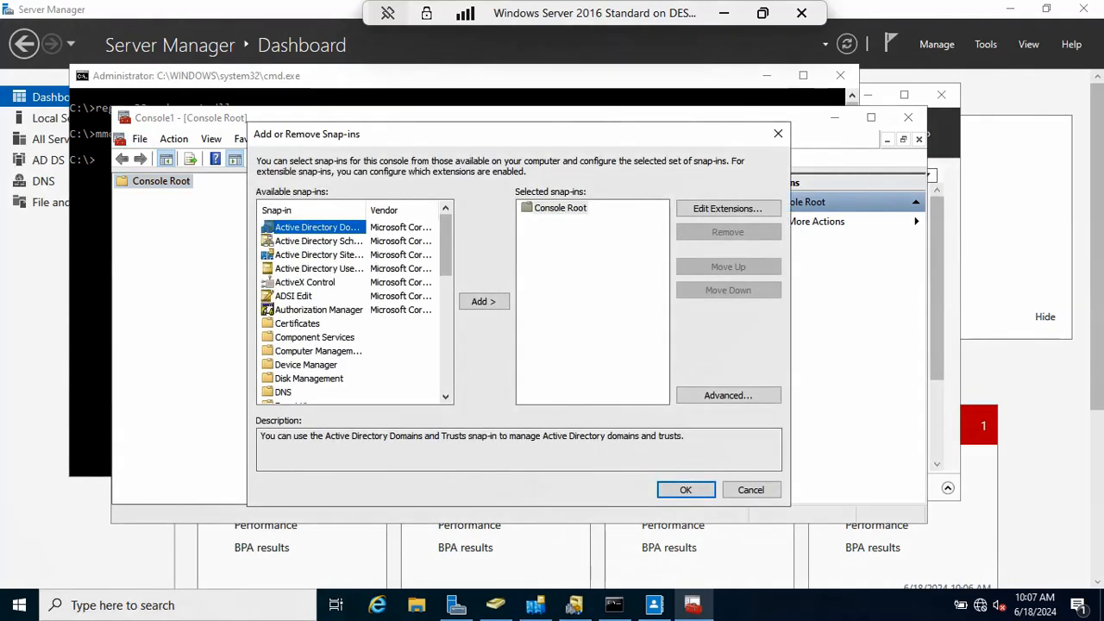
{"action": "left_click", "coordinate": [322, 242]}
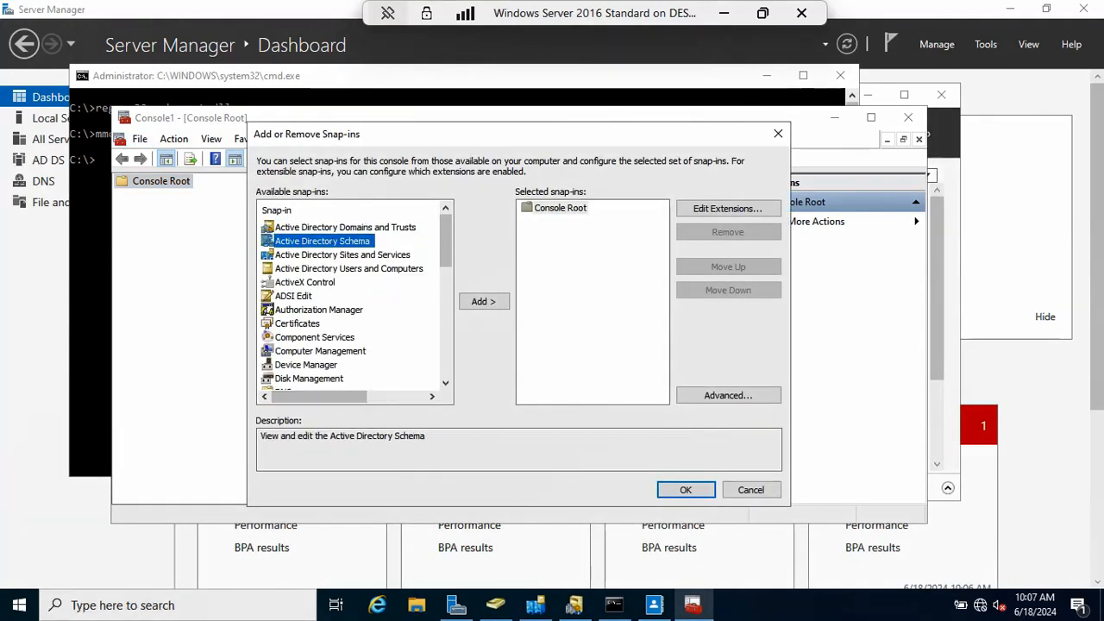
{"action": "left_click", "coordinate": [484, 301]}
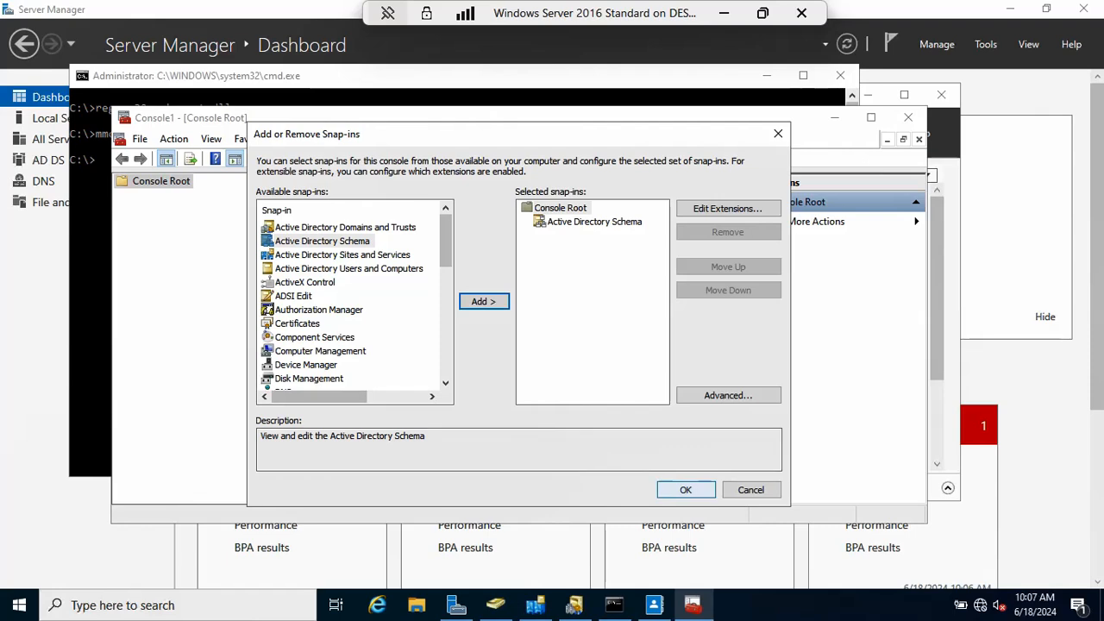
{"action": "left_click", "coordinate": [686, 490]}
Check the schema operations master for Active Directory Schema without transferring the role.
{"action": "left_click", "coordinate": [199, 196]}
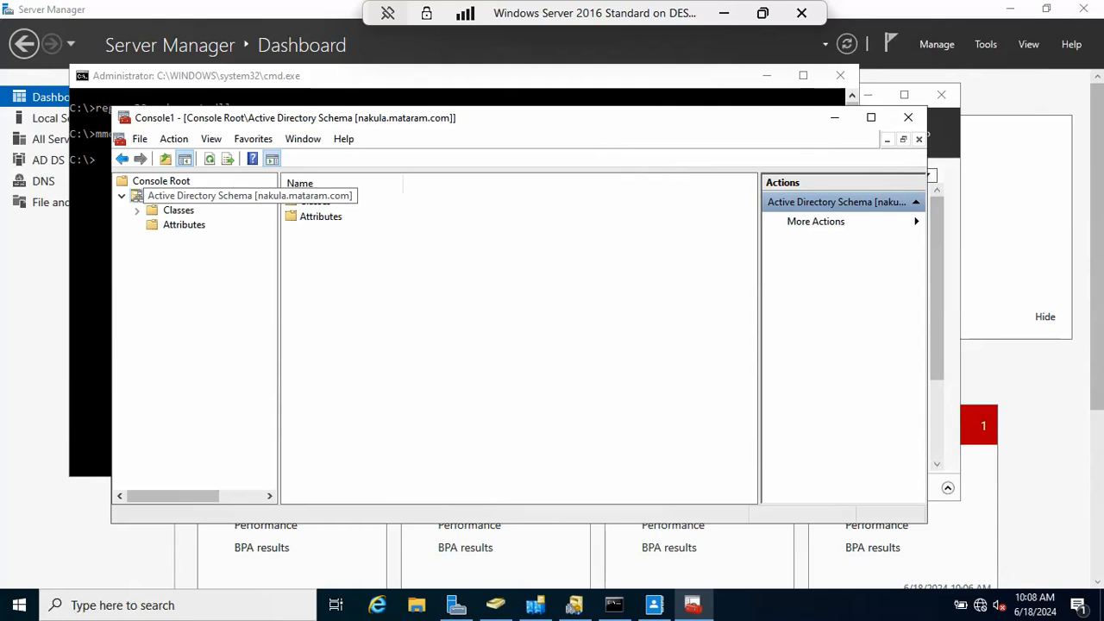
{"action": "right_click", "coordinate": [234, 196]}
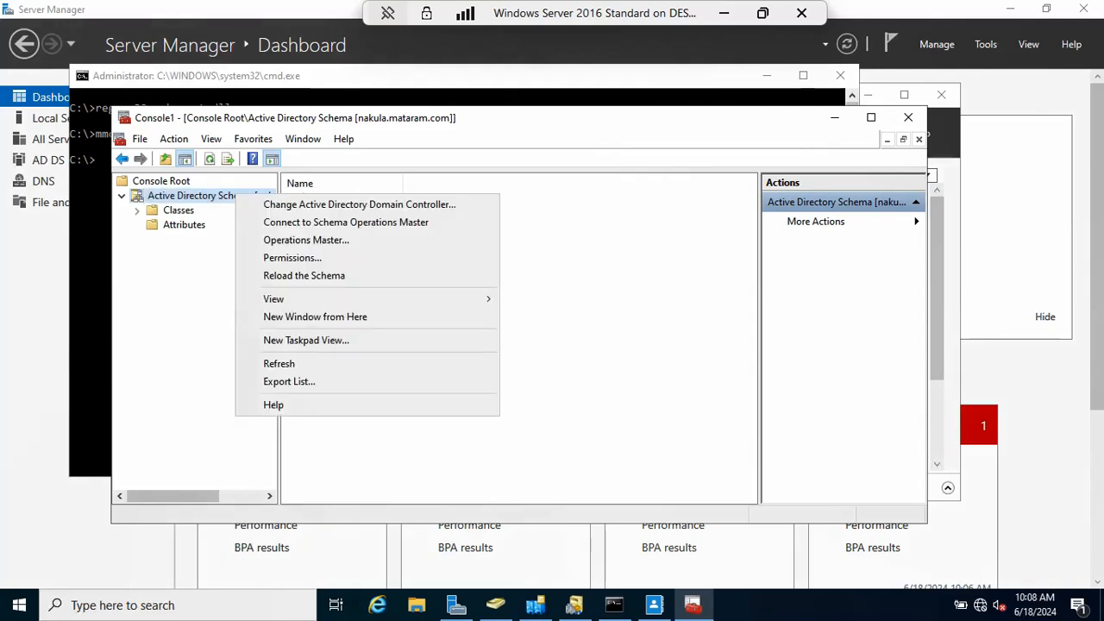
{"action": "left_click", "coordinate": [306, 239]}
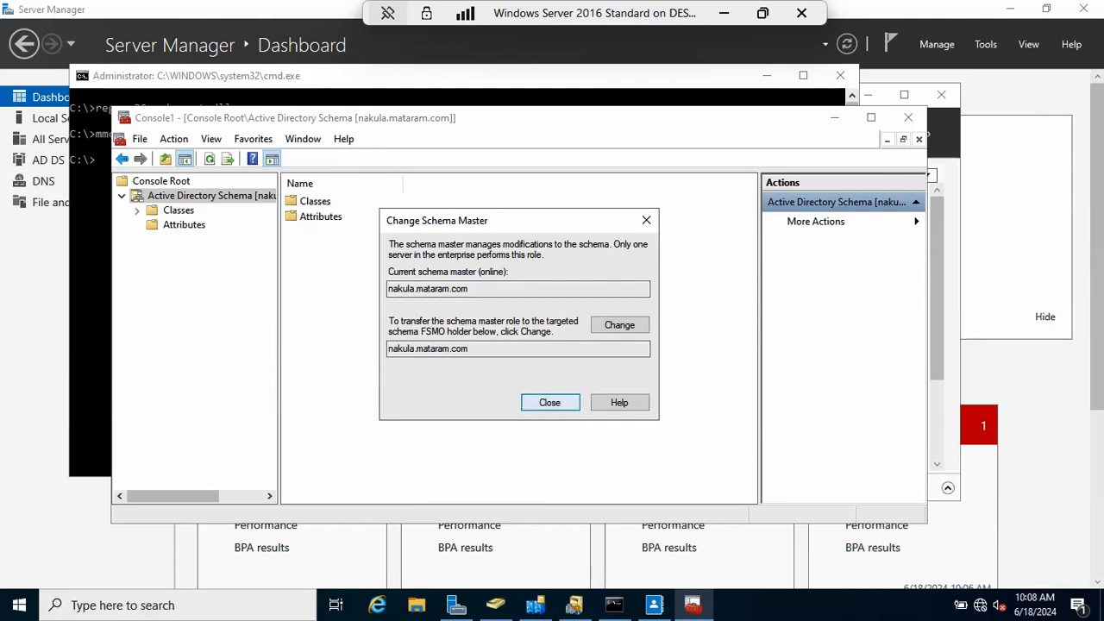
{"action": "left_click", "coordinate": [550, 403]}
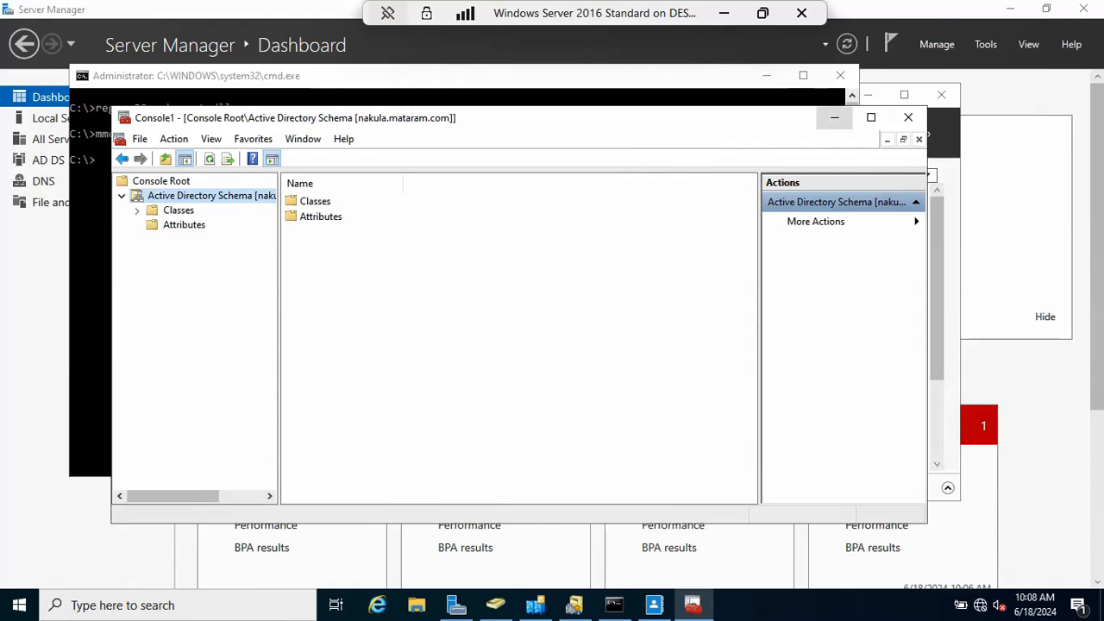
Minimize the schema console, open Services from Server Manager maximized, and fit the Name column to its contents.
{"action": "left_click", "coordinate": [835, 118]}
{"action": "left_click", "coordinate": [1029, 377]}
{"action": "left_click", "coordinate": [986, 44]}
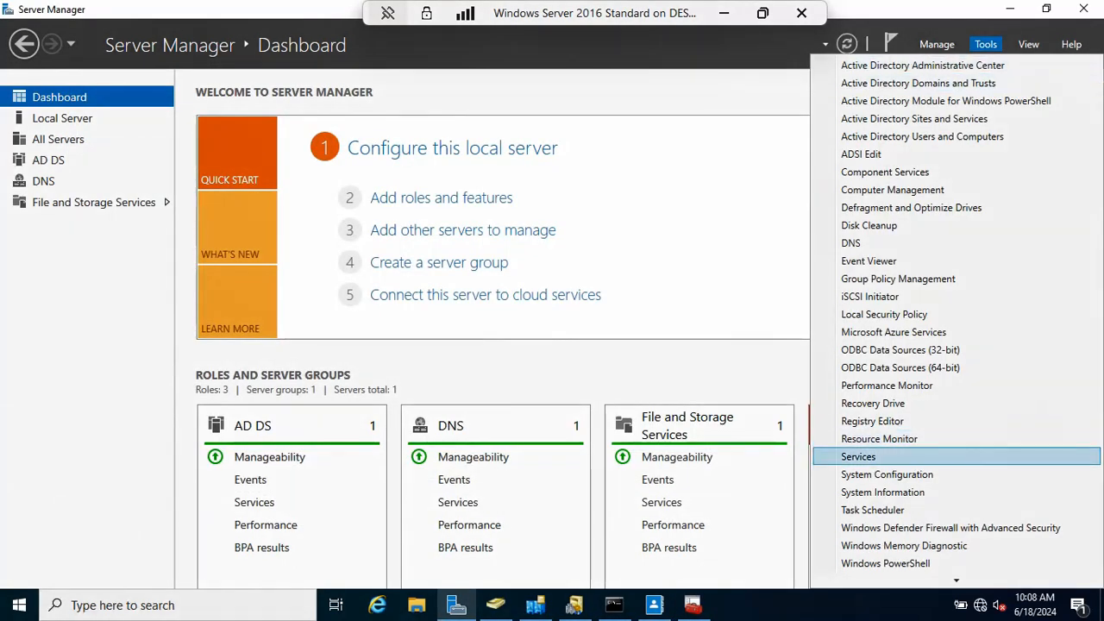
{"action": "left_click", "coordinate": [858, 457]}
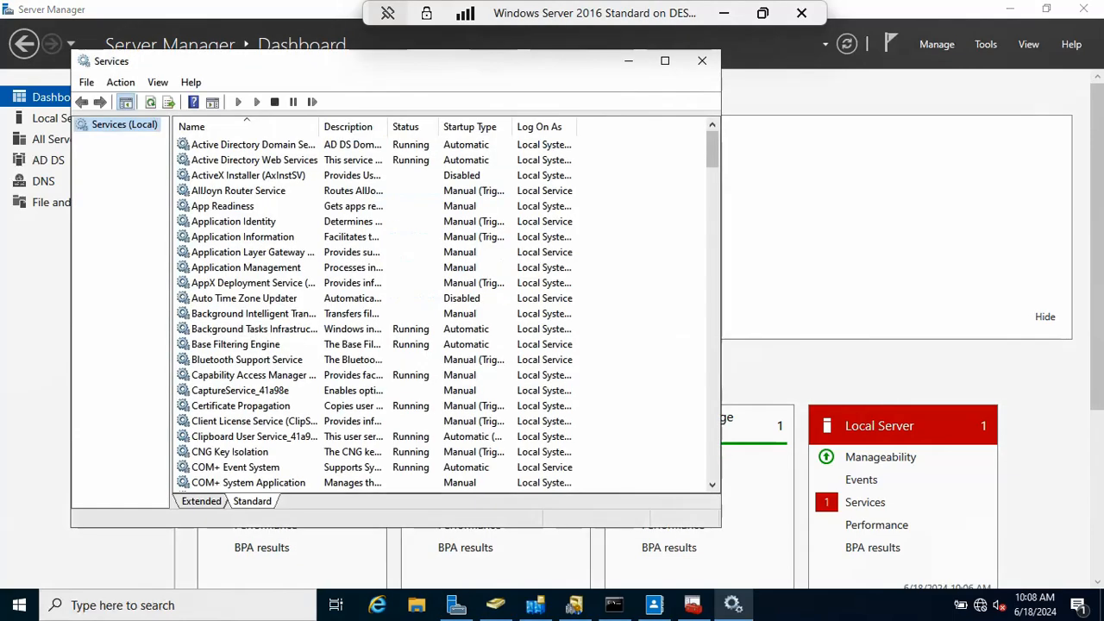
{"action": "left_click", "coordinate": [665, 61]}
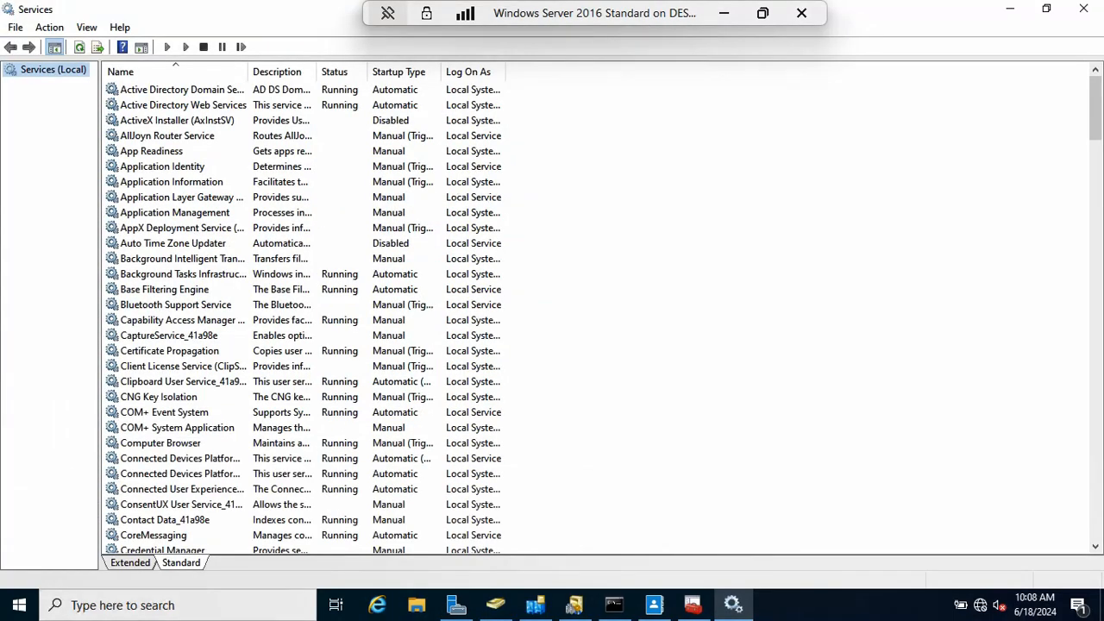
{"action": "double_click", "coordinate": [248, 72]}
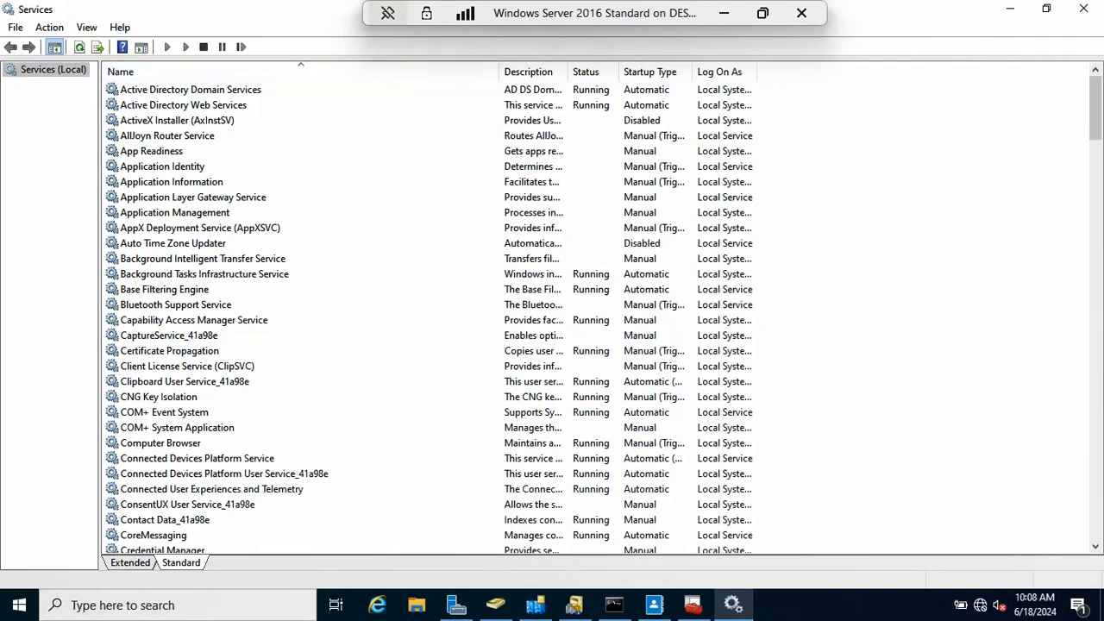
Examine the status and startup type of the Active Directory Domain Services, Active Directory Web Services, DNS Server and DNS Client services.
{"action": "left_click", "coordinate": [184, 105]}
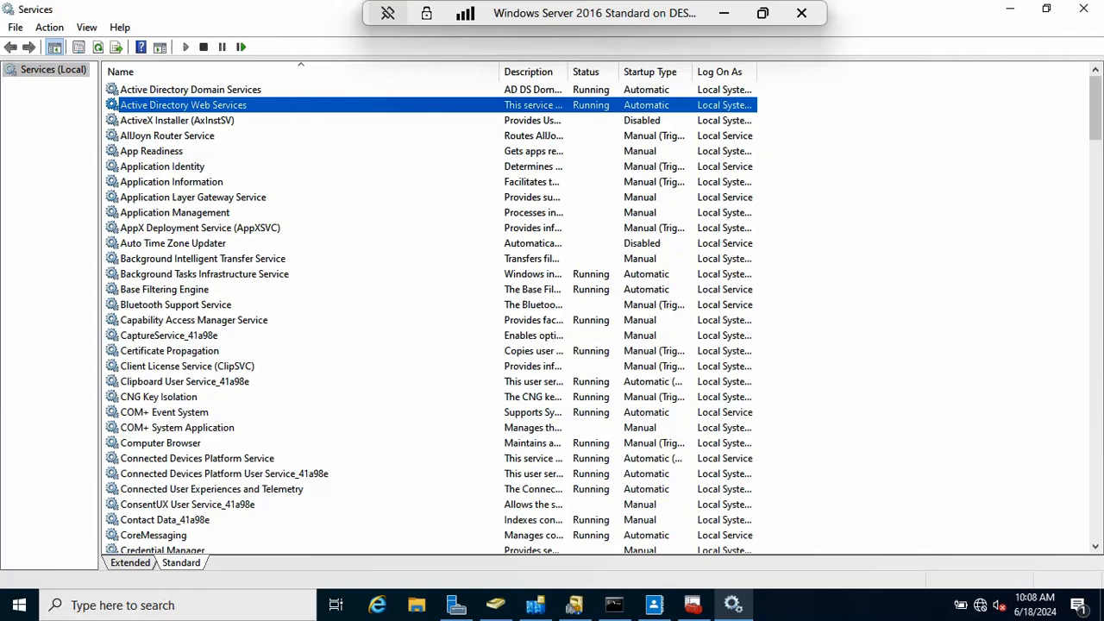
{"action": "left_click", "coordinate": [190, 90]}
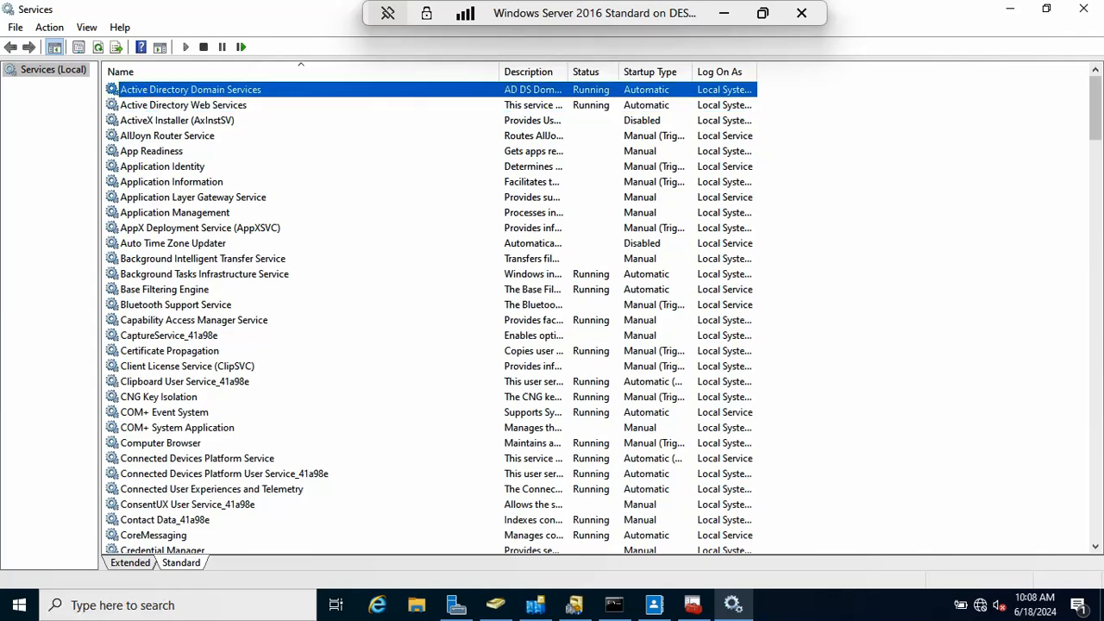
{"action": "left_click", "coordinate": [184, 105]}
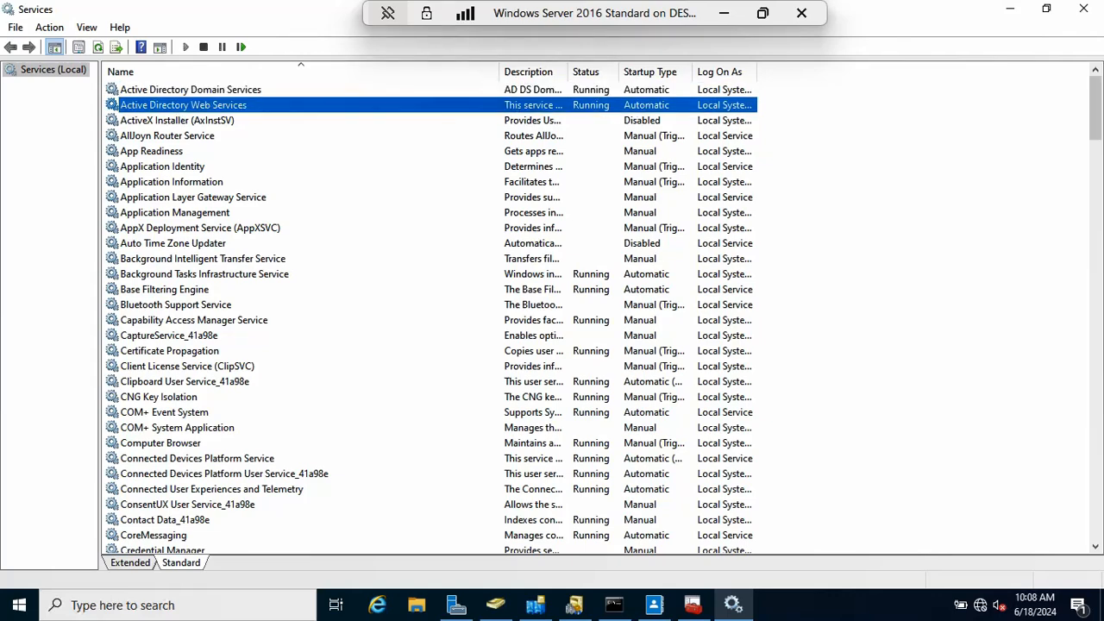
{"action": "scroll", "coordinate": [431, 311], "scroll_direction": "down", "scroll_amount": 12}
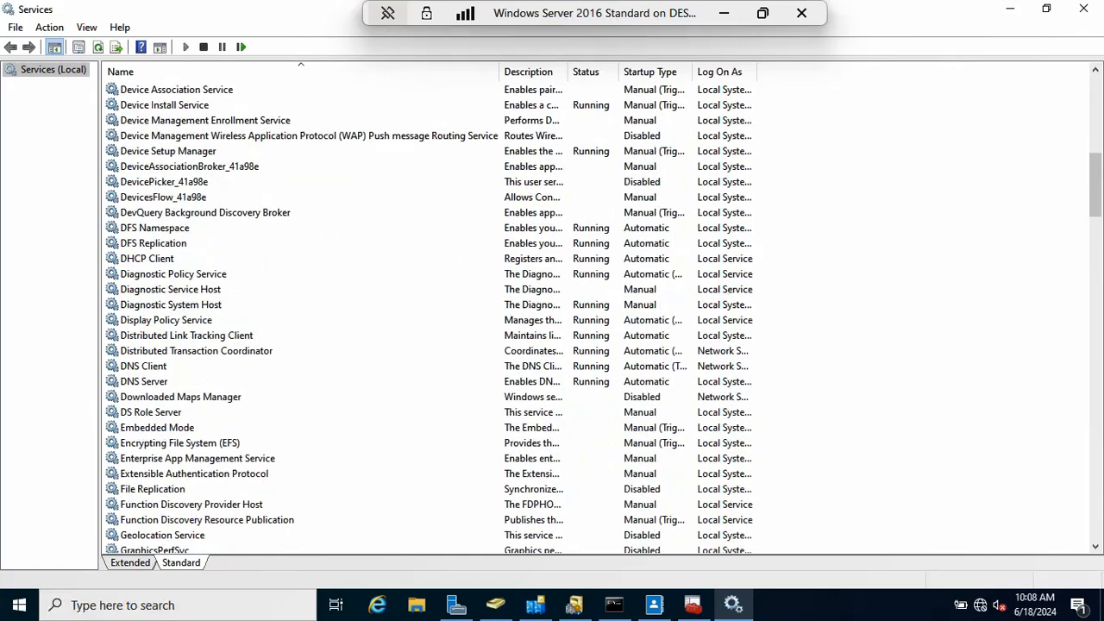
{"action": "left_click", "coordinate": [144, 382]}
{"action": "left_click", "coordinate": [144, 366]}
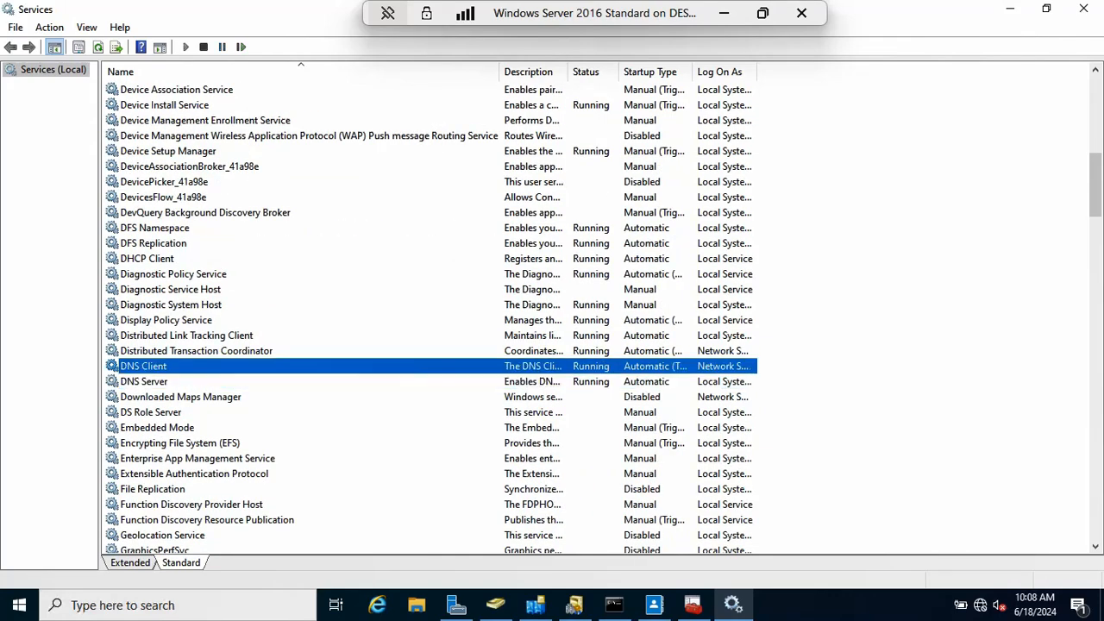
Locate the Netlogon and Network Connections services and examine their status and startup type.
{"action": "scroll", "coordinate": [431, 311], "scroll_direction": "down", "scroll_amount": 13}
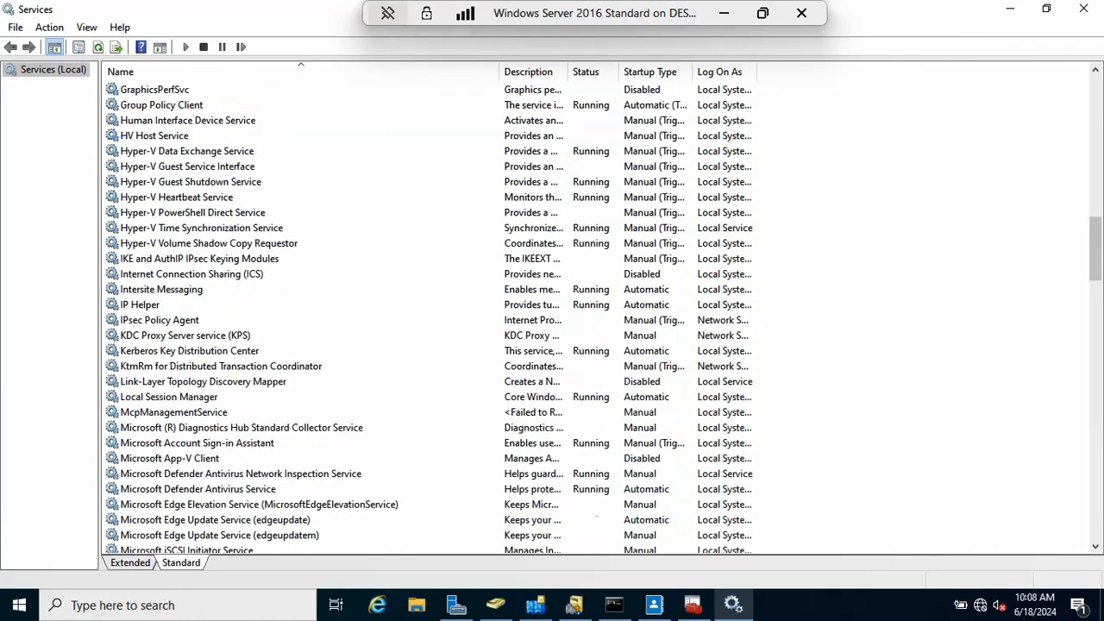
{"action": "scroll", "coordinate": [431, 310], "scroll_direction": "down", "scroll_amount": 9}
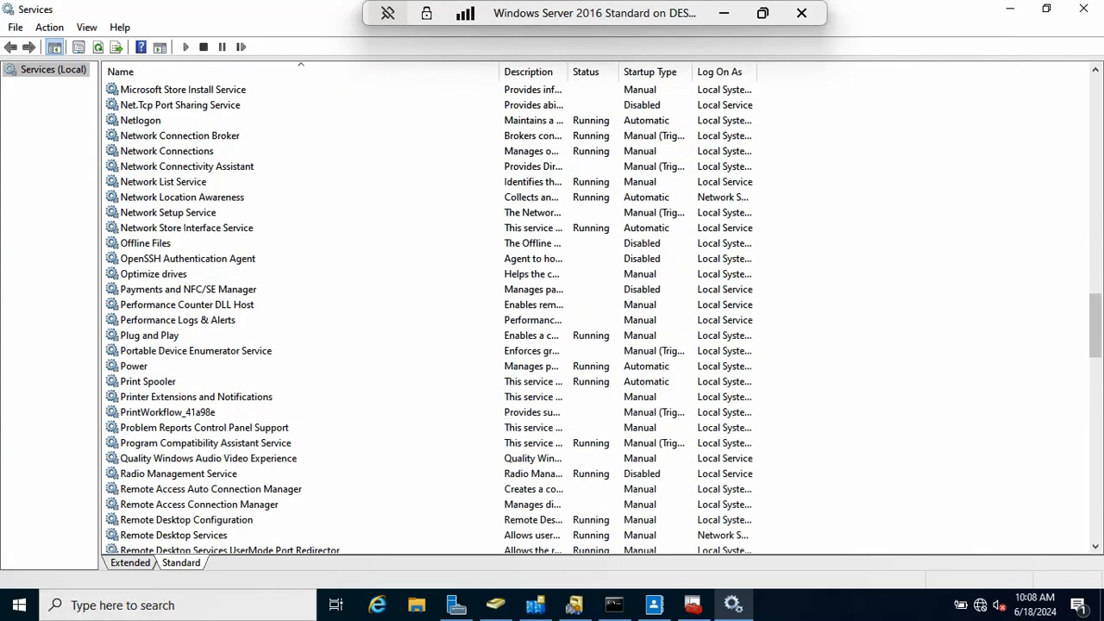
{"action": "left_click", "coordinate": [141, 121]}
{"action": "scroll", "coordinate": [431, 310], "scroll_direction": "up", "scroll_amount": 1}
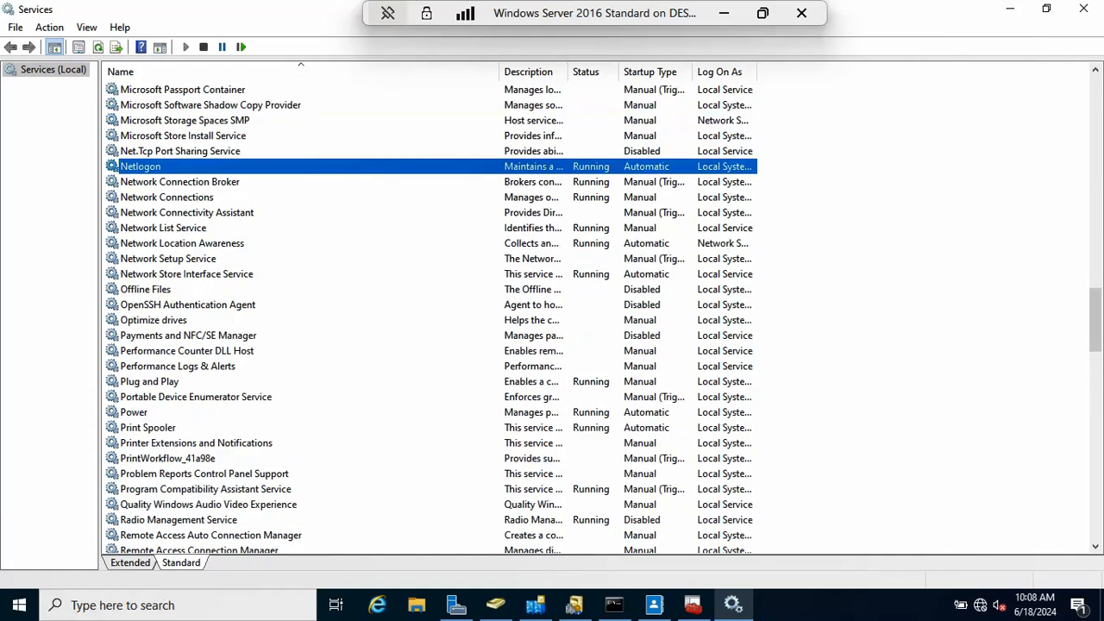
{"action": "left_click", "coordinate": [166, 198]}
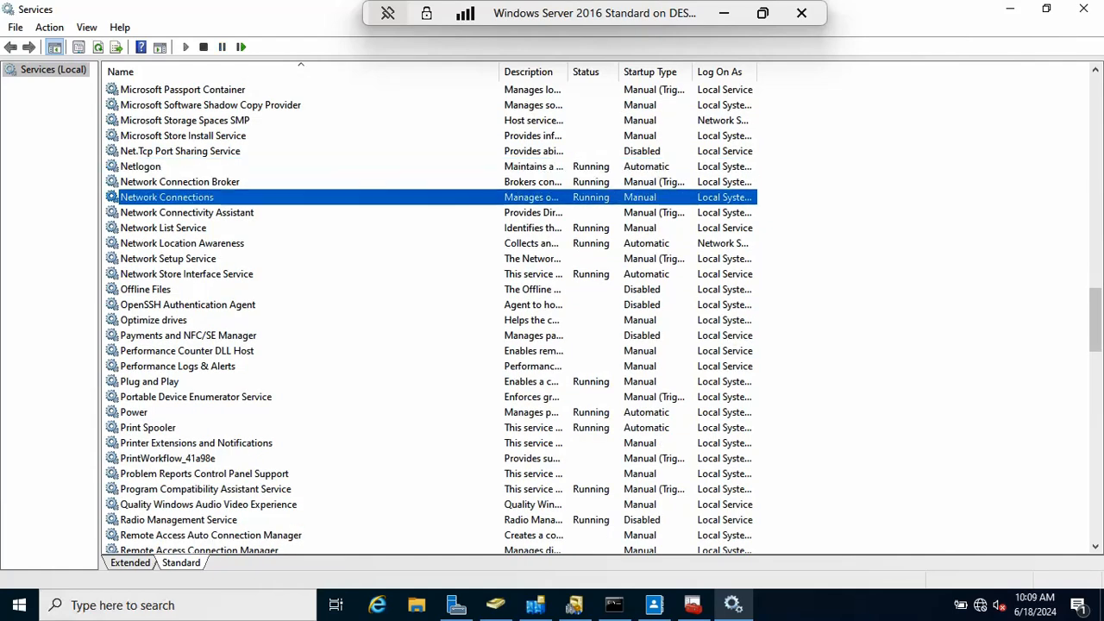
Review the rest of the services list, examining the Server, Workstation and Windows Time services.
{"action": "scroll", "coordinate": [431, 311], "scroll_direction": "down", "scroll_amount": 8}
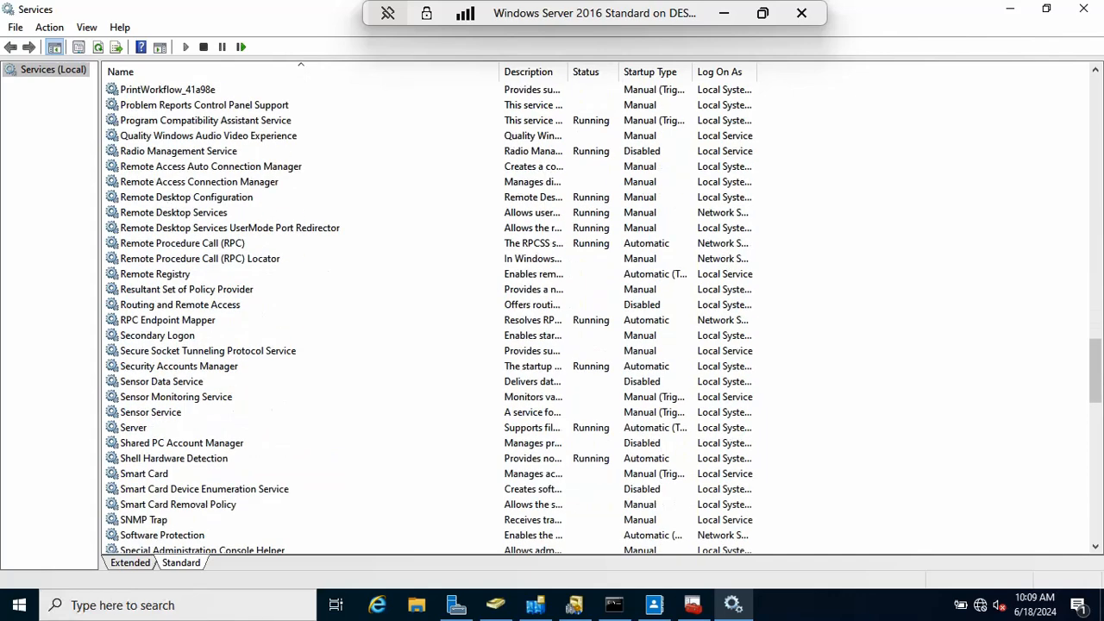
{"action": "scroll", "coordinate": [431, 311], "scroll_direction": "down", "scroll_amount": 5}
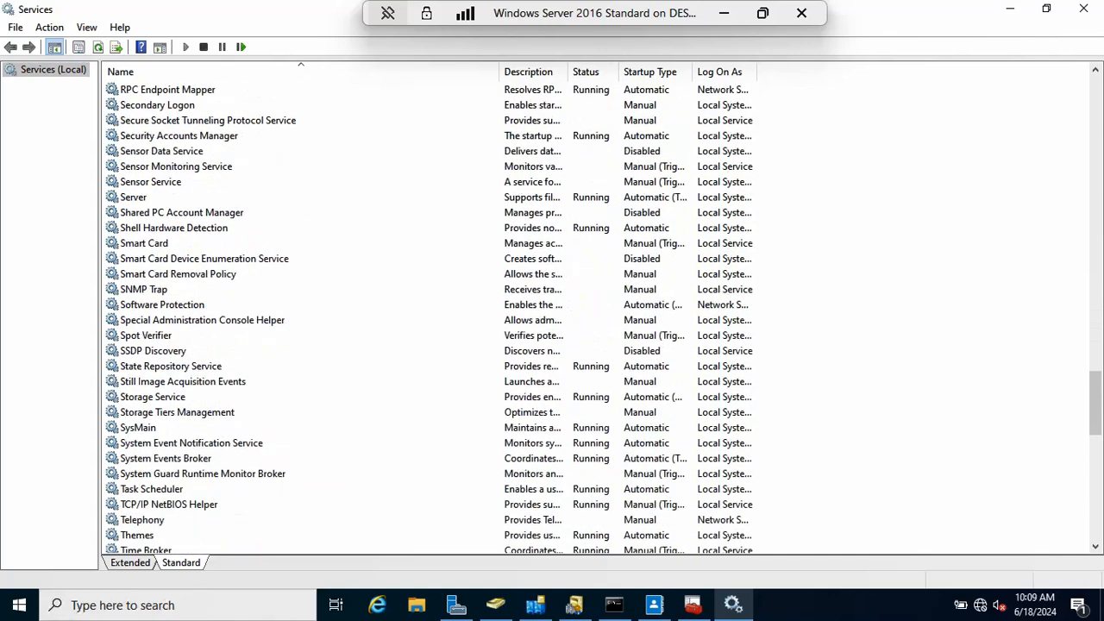
{"action": "left_click", "coordinate": [133, 198]}
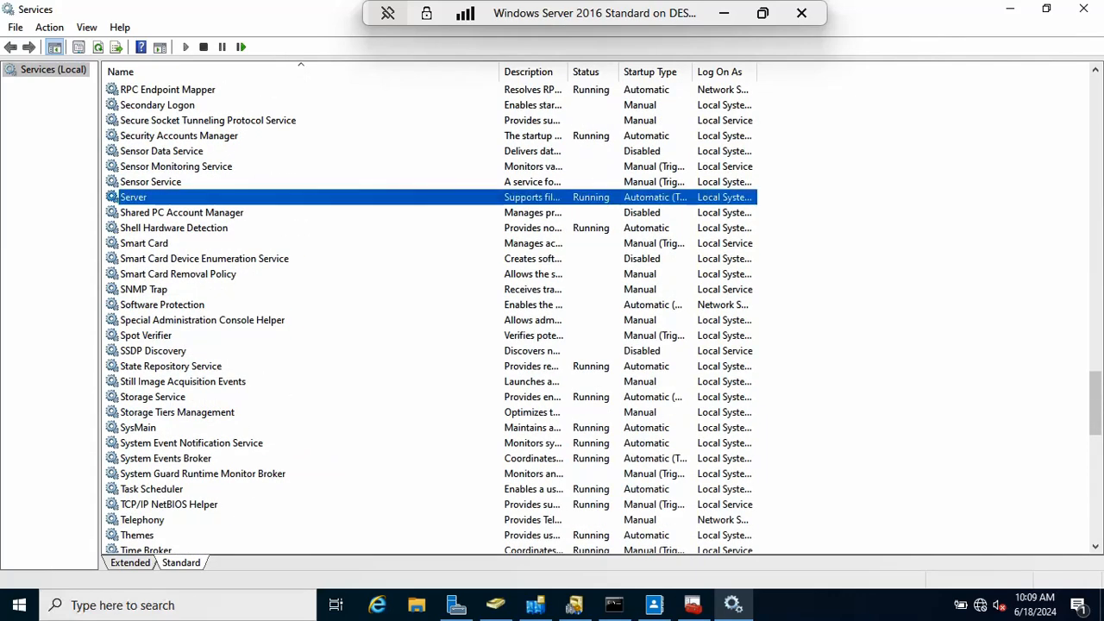
{"action": "scroll", "coordinate": [432, 310], "scroll_direction": "down", "scroll_amount": 12}
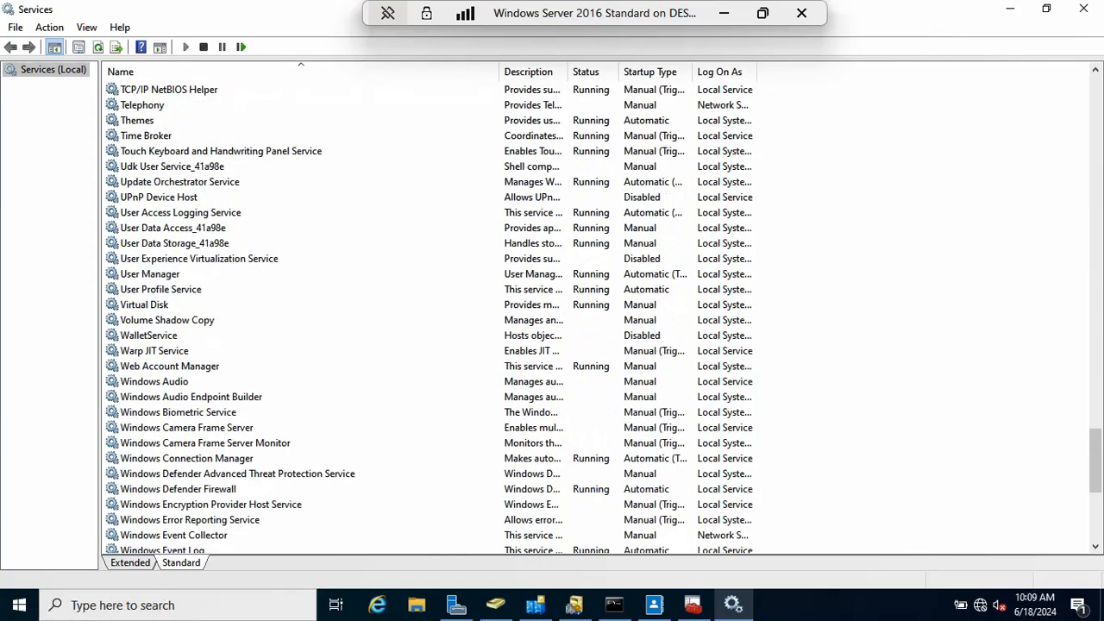
{"action": "scroll", "coordinate": [431, 310], "scroll_direction": "down", "scroll_amount": 4}
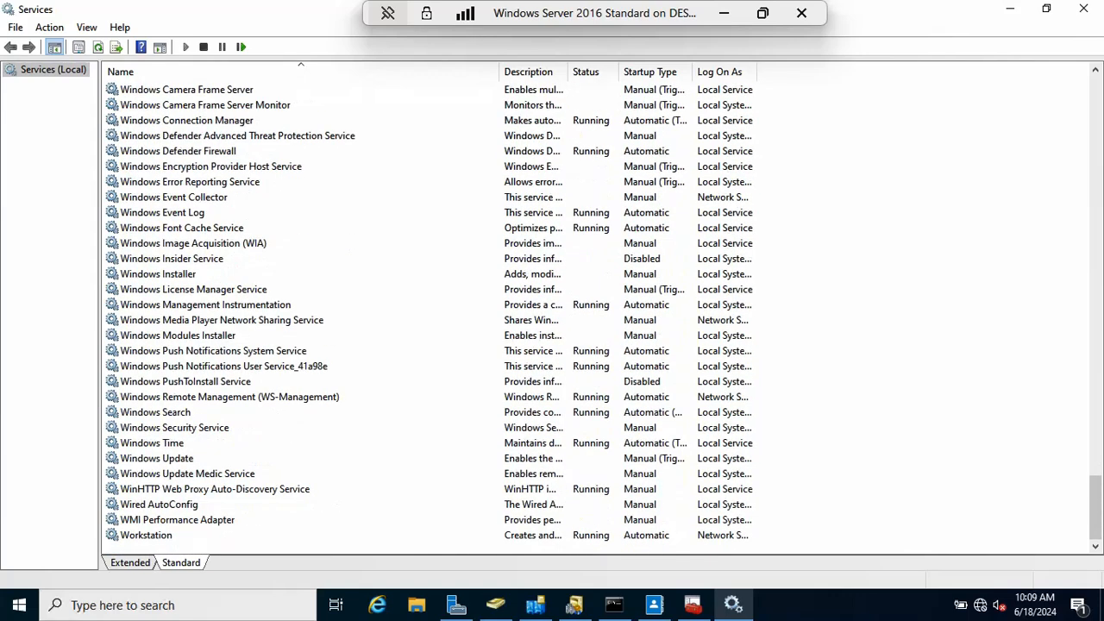
{"action": "left_click", "coordinate": [146, 535]}
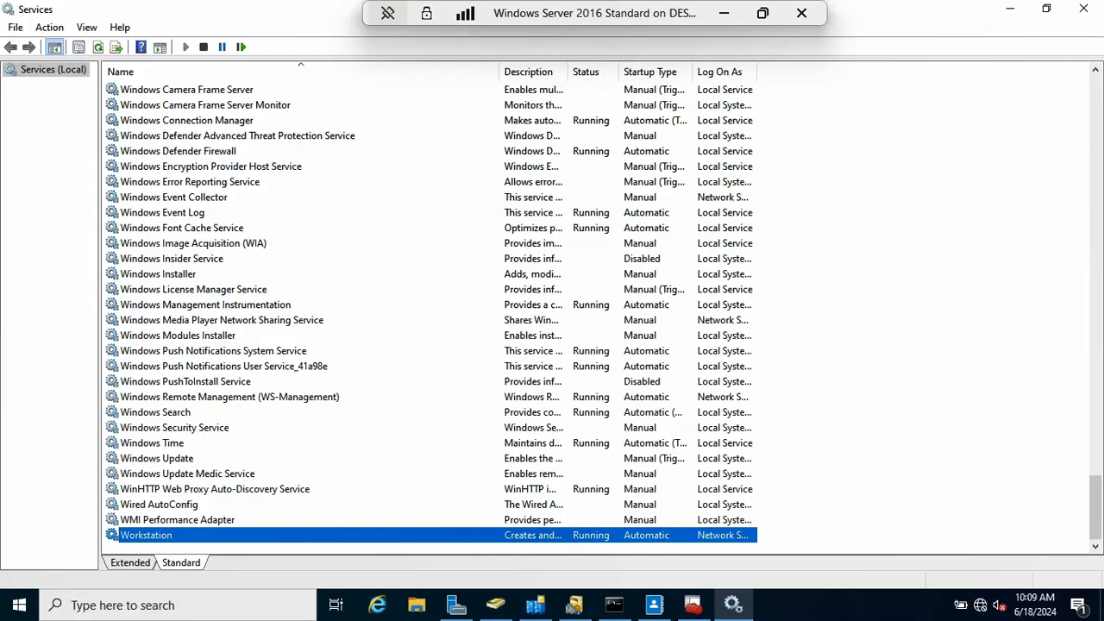
{"action": "left_click", "coordinate": [151, 443]}
{"action": "scroll", "coordinate": [431, 311], "scroll_direction": "up", "scroll_amount": 20}
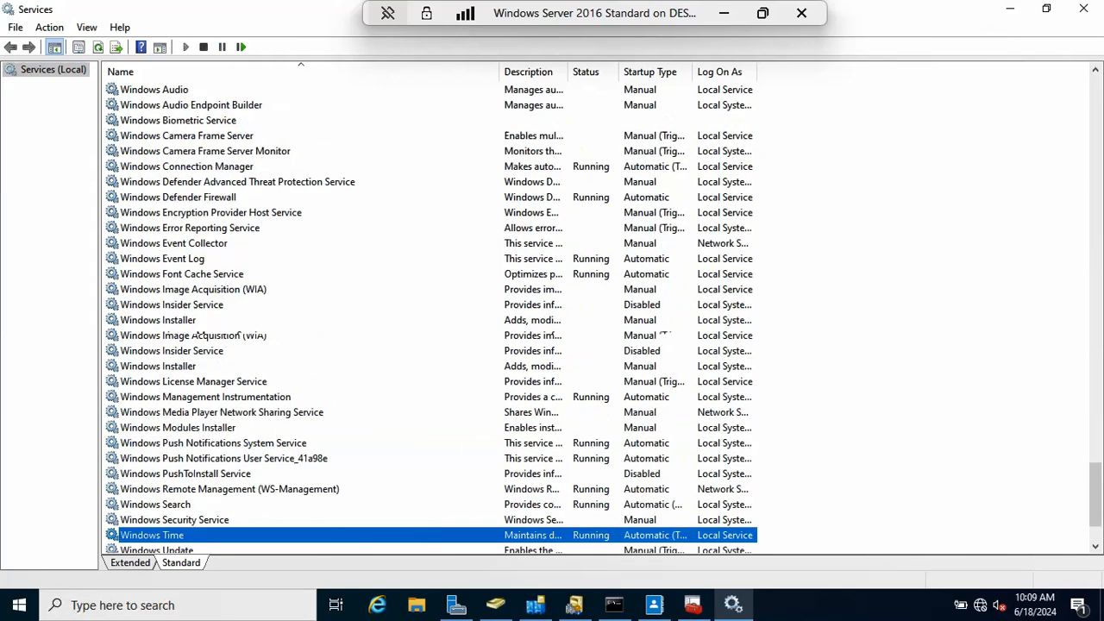
{"action": "scroll", "coordinate": [432, 310], "scroll_direction": "up", "scroll_amount": 18}
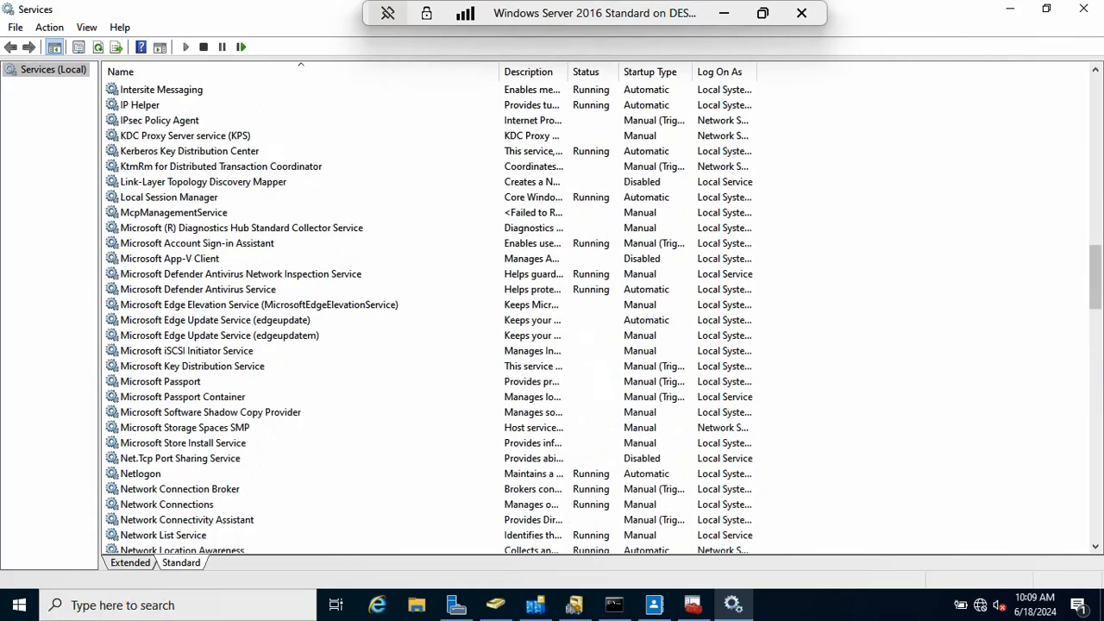
Close the Services console and open DNS Manager from Server Manager.
{"action": "scroll", "coordinate": [431, 311], "scroll_direction": "up", "scroll_amount": 20}
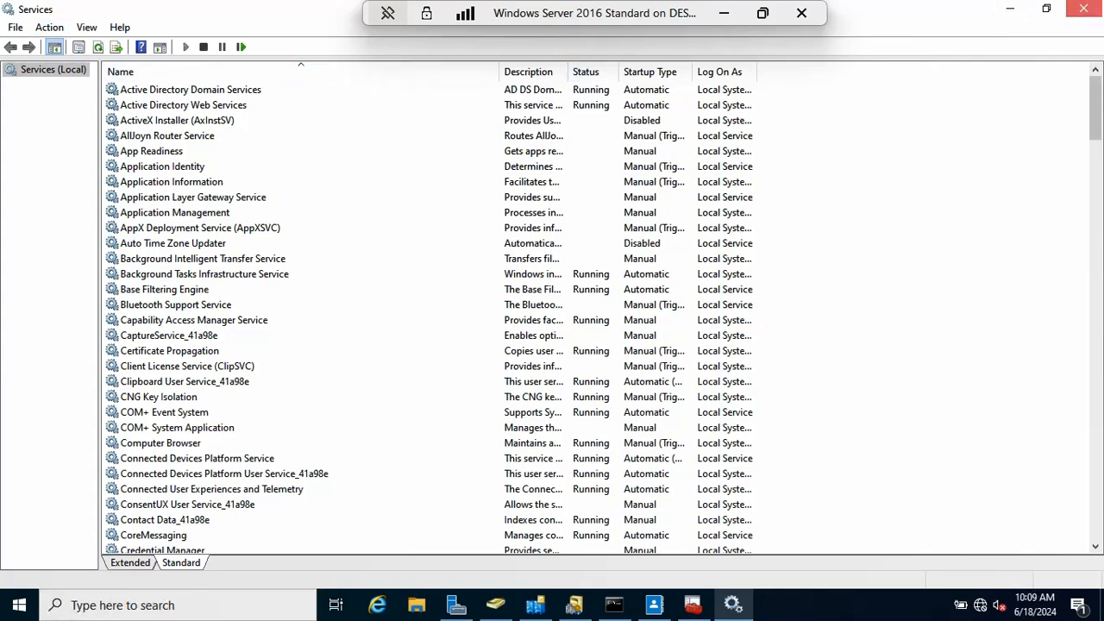
{"action": "left_click", "coordinate": [1085, 9]}
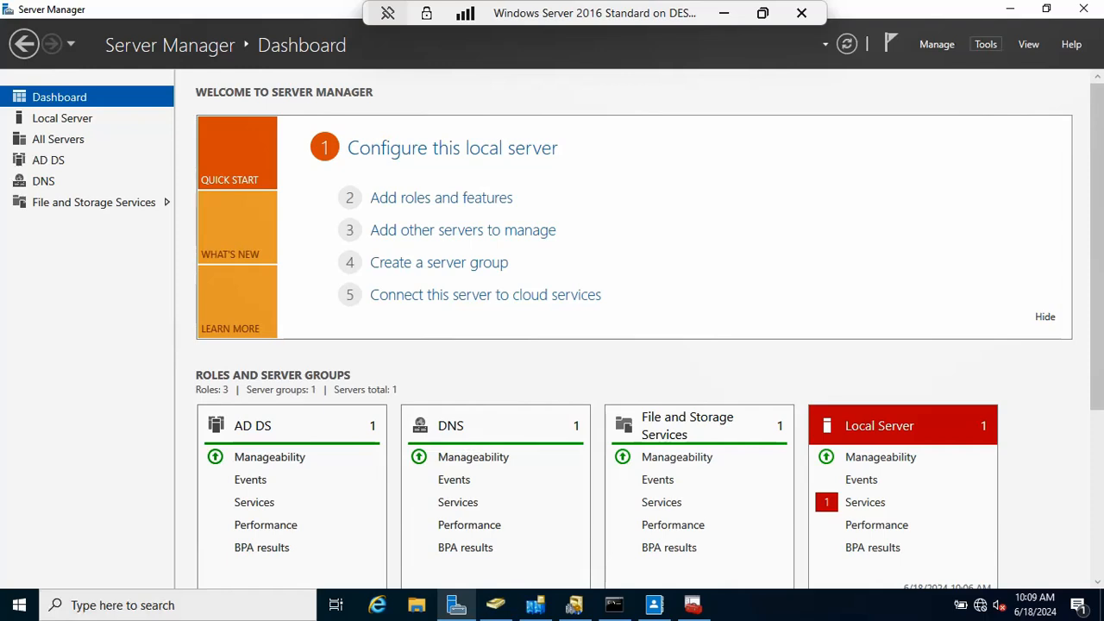
{"action": "left_click", "coordinate": [986, 44]}
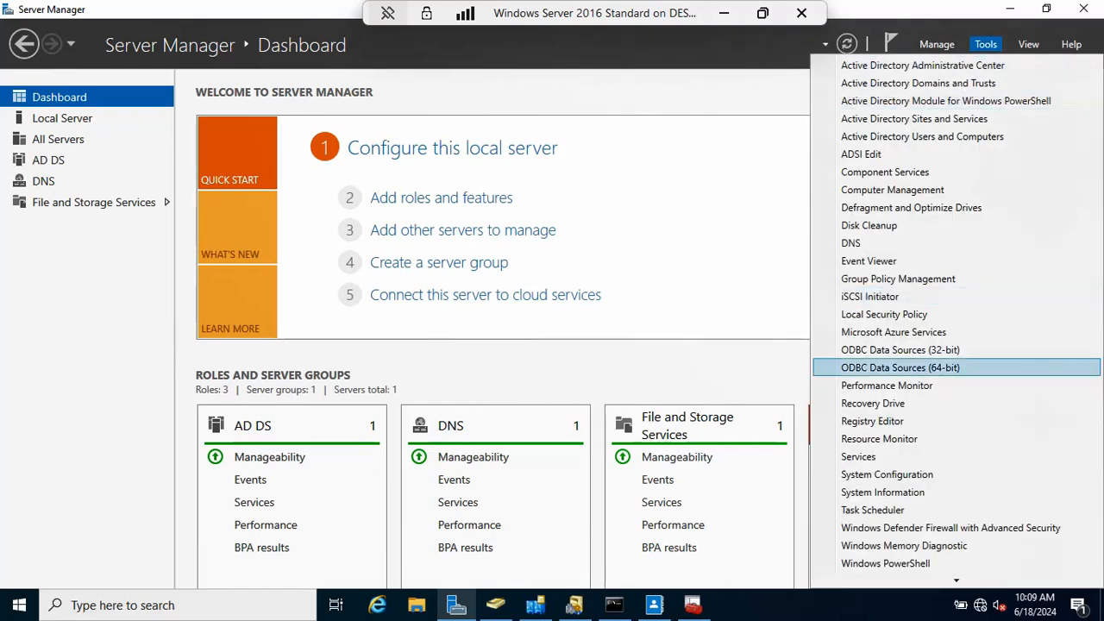
{"action": "left_click", "coordinate": [851, 243]}
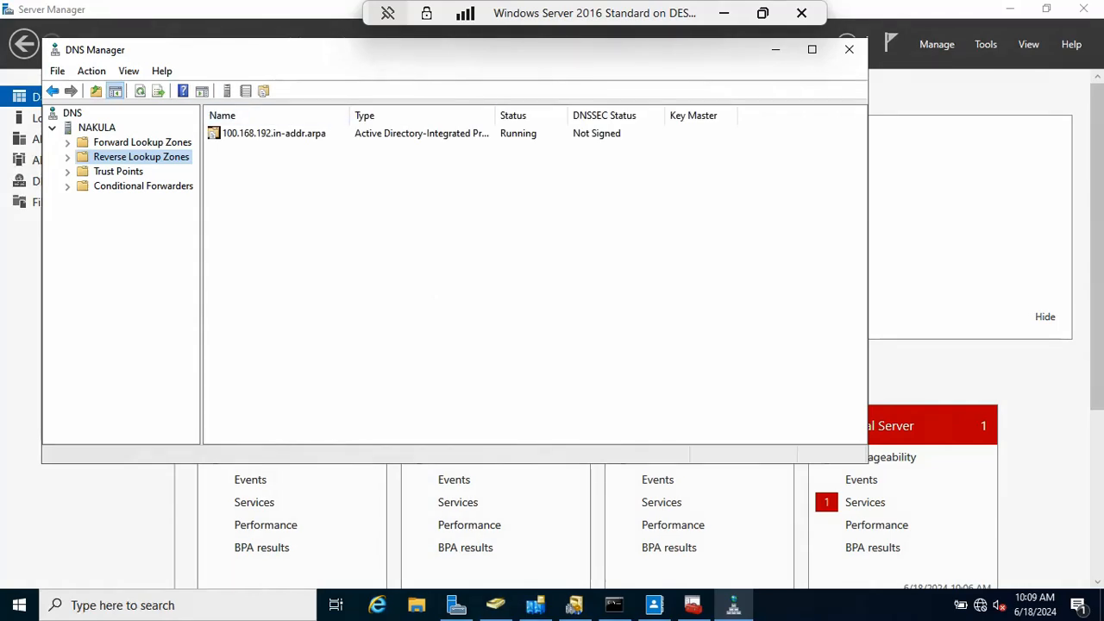
Widen the DNS tree, examine the mataram.com forward lookup zone and the reverse lookup zones, and minimize DNS Manager.
{"action": "left_click_drag", "start_coordinate": [201, 246], "coordinate": [304, 246]}
{"action": "double_click", "coordinate": [142, 143]}
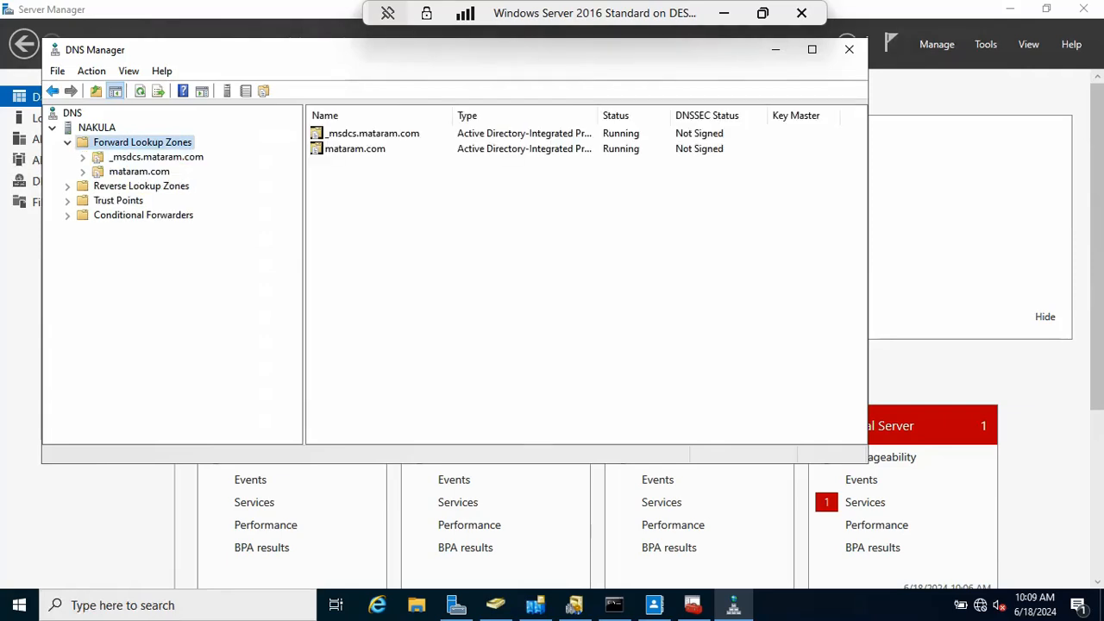
{"action": "double_click", "coordinate": [139, 171]}
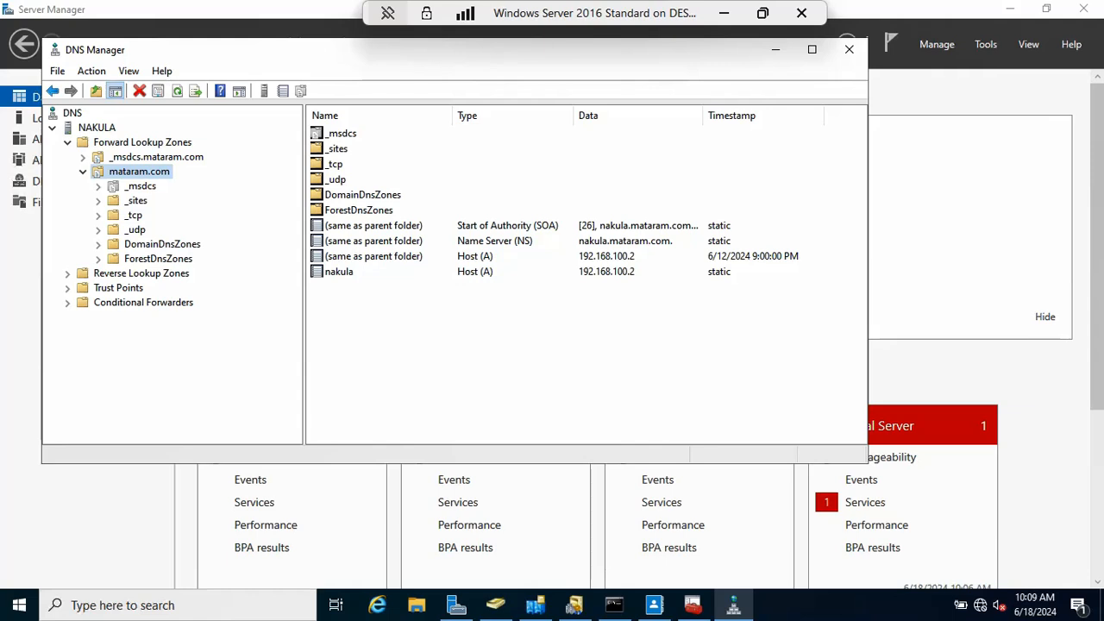
{"action": "double_click", "coordinate": [141, 274]}
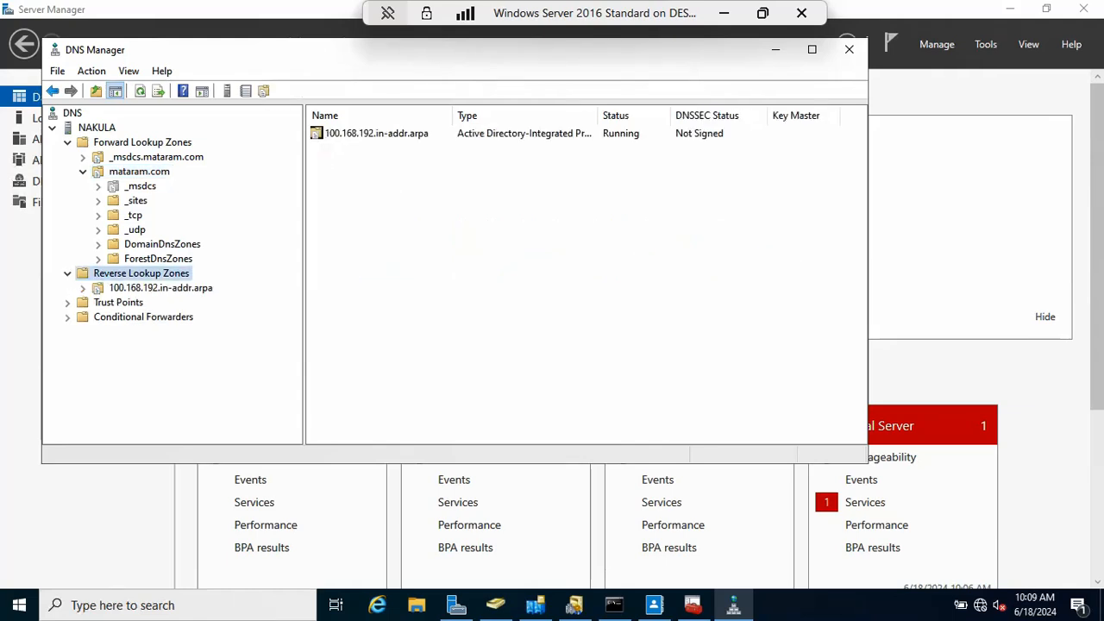
{"action": "left_click", "coordinate": [142, 143]}
{"action": "left_click", "coordinate": [140, 274]}
{"action": "left_click", "coordinate": [776, 50]}
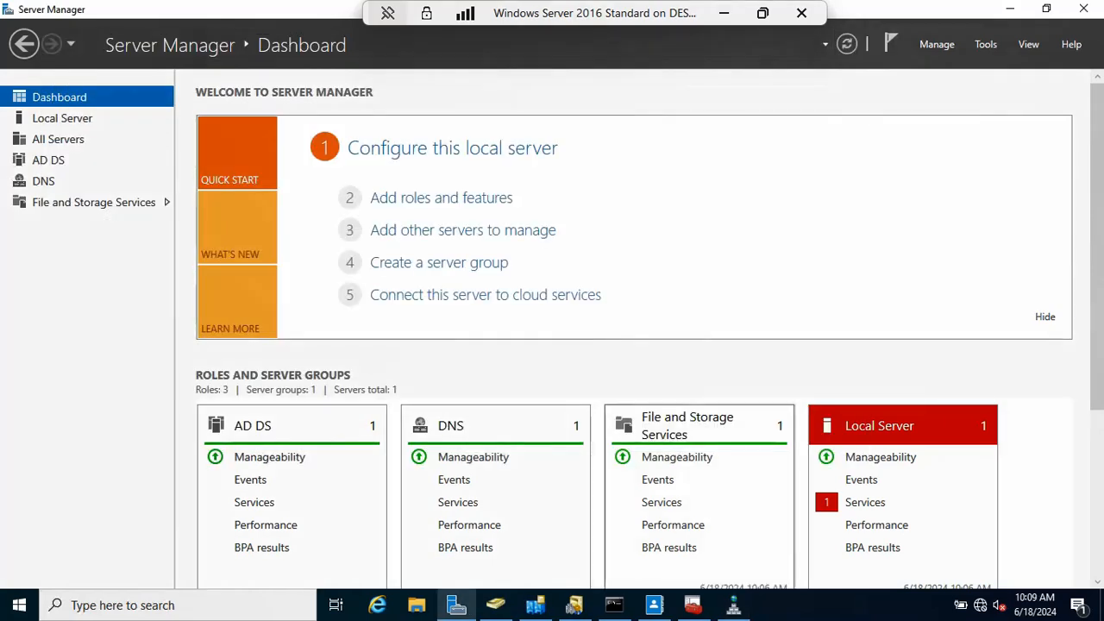
Open Resource Monitor from Server Manager and examine the disk, CPU, memory and network activity.
{"action": "left_click", "coordinate": [986, 44]}
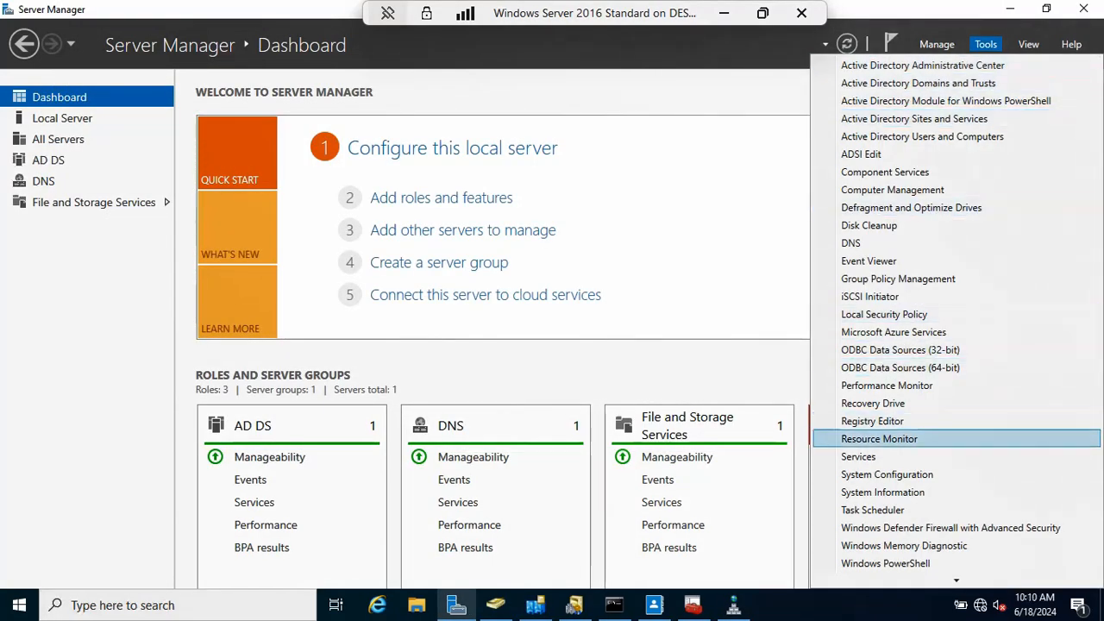
{"action": "left_click", "coordinate": [862, 436]}
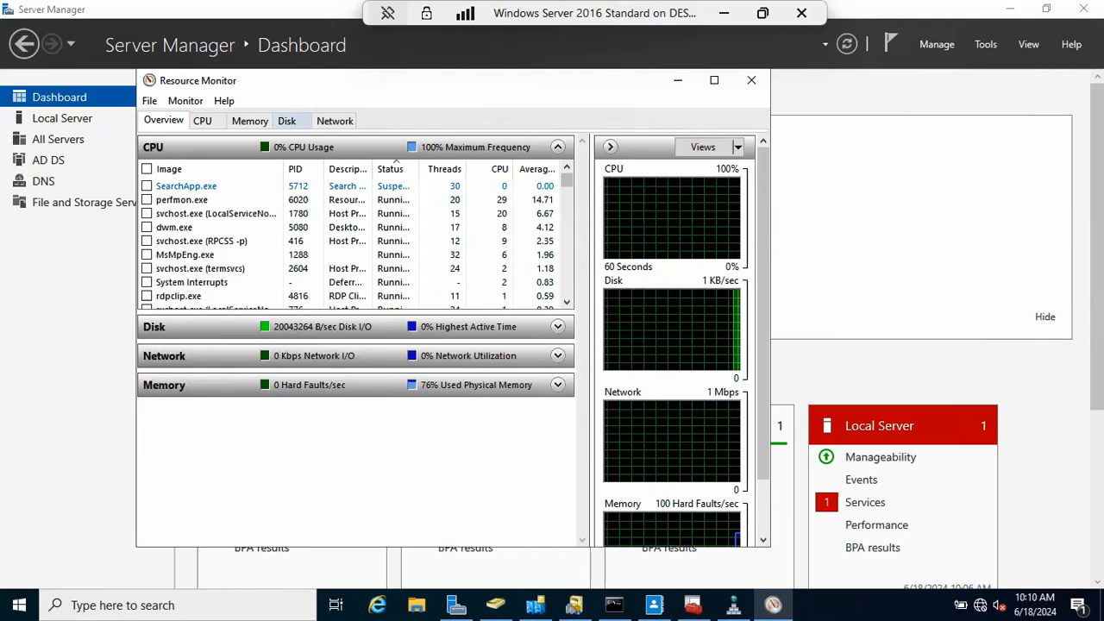
{"action": "left_click", "coordinate": [286, 121]}
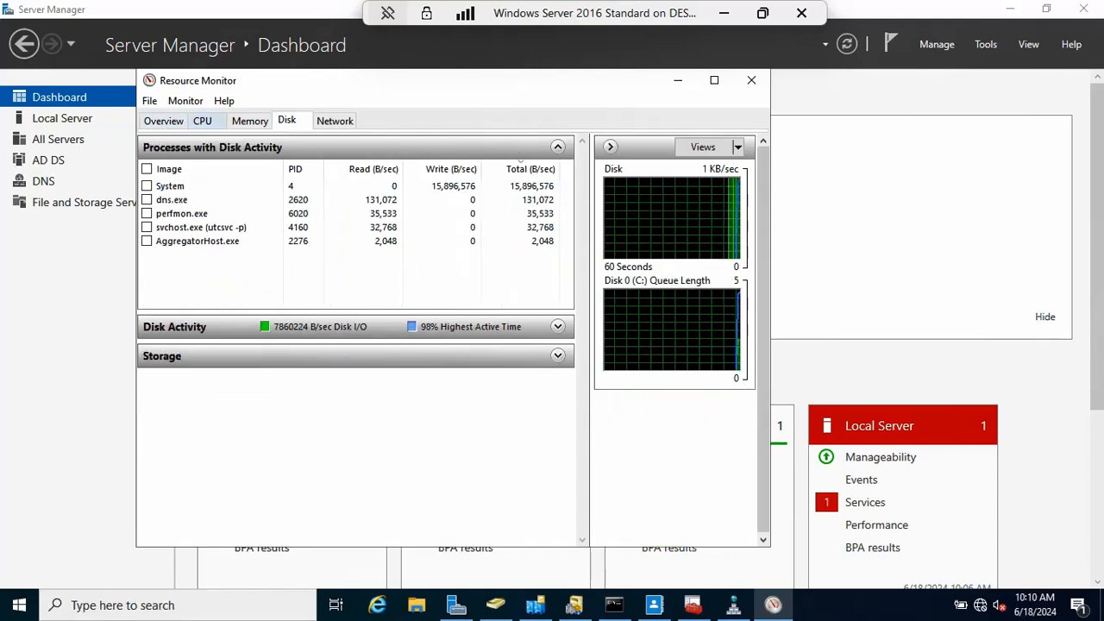
{"action": "left_click", "coordinate": [163, 121]}
{"action": "left_click", "coordinate": [203, 121]}
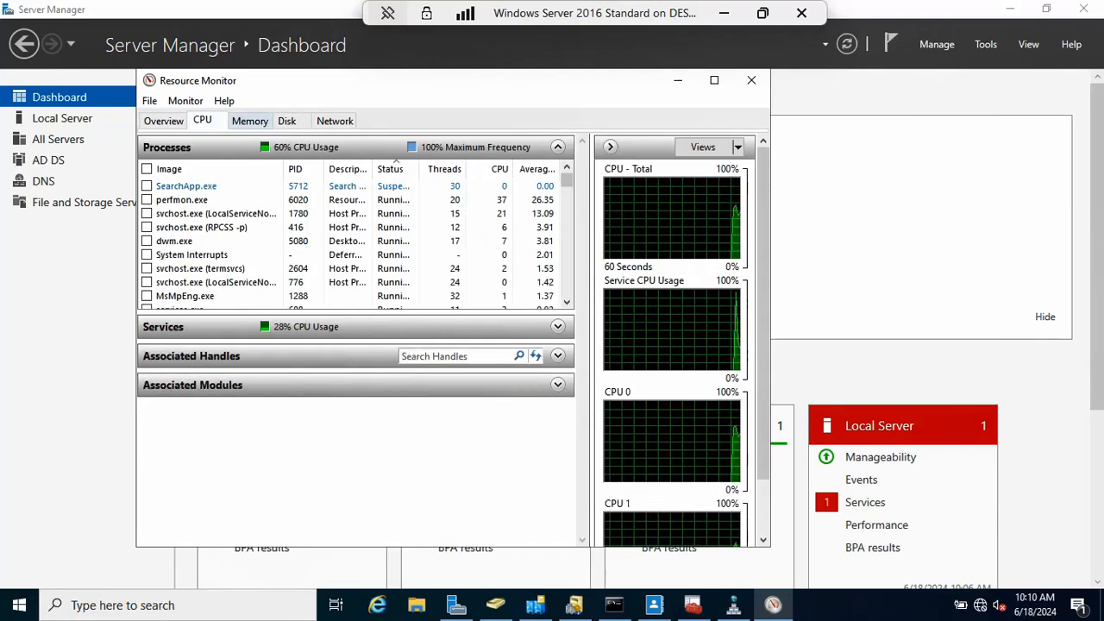
{"action": "left_click", "coordinate": [250, 121]}
{"action": "left_click", "coordinate": [287, 121]}
{"action": "left_click", "coordinate": [335, 120]}
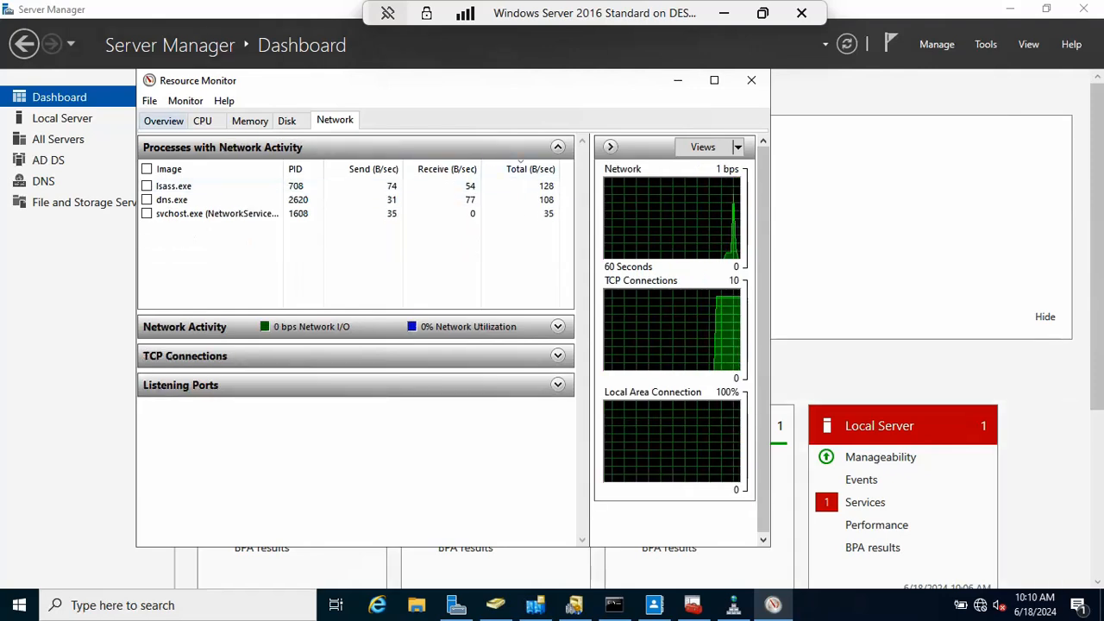
Review the CPU, memory, network and disk views again, return to the overview, and close Resource Monitor.
{"action": "left_click", "coordinate": [163, 121]}
{"action": "left_click", "coordinate": [202, 121]}
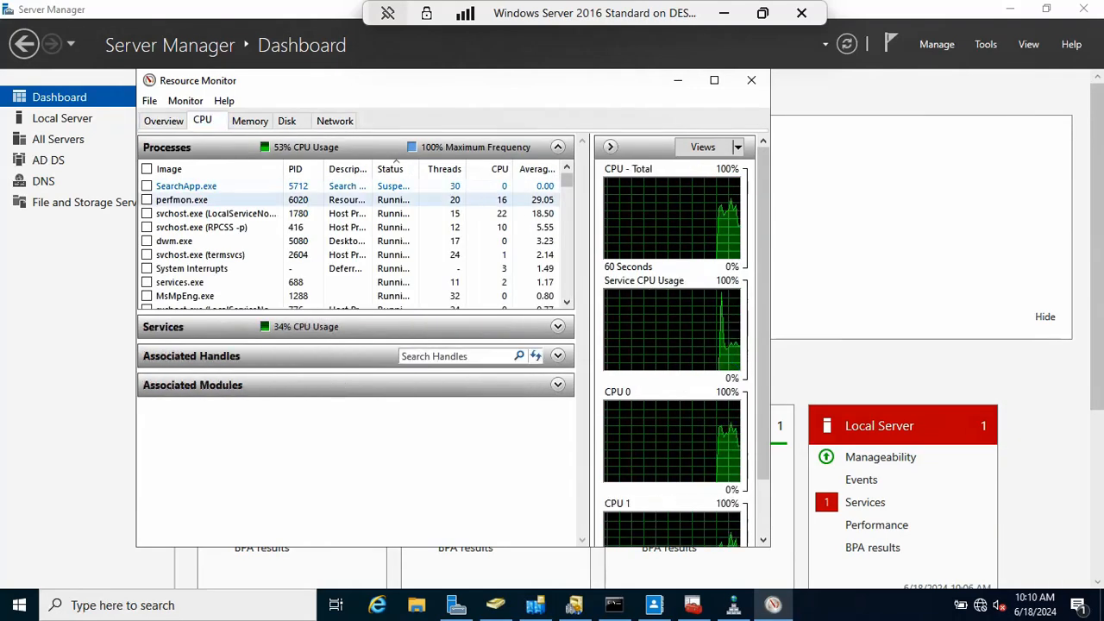
{"action": "left_click", "coordinate": [250, 121]}
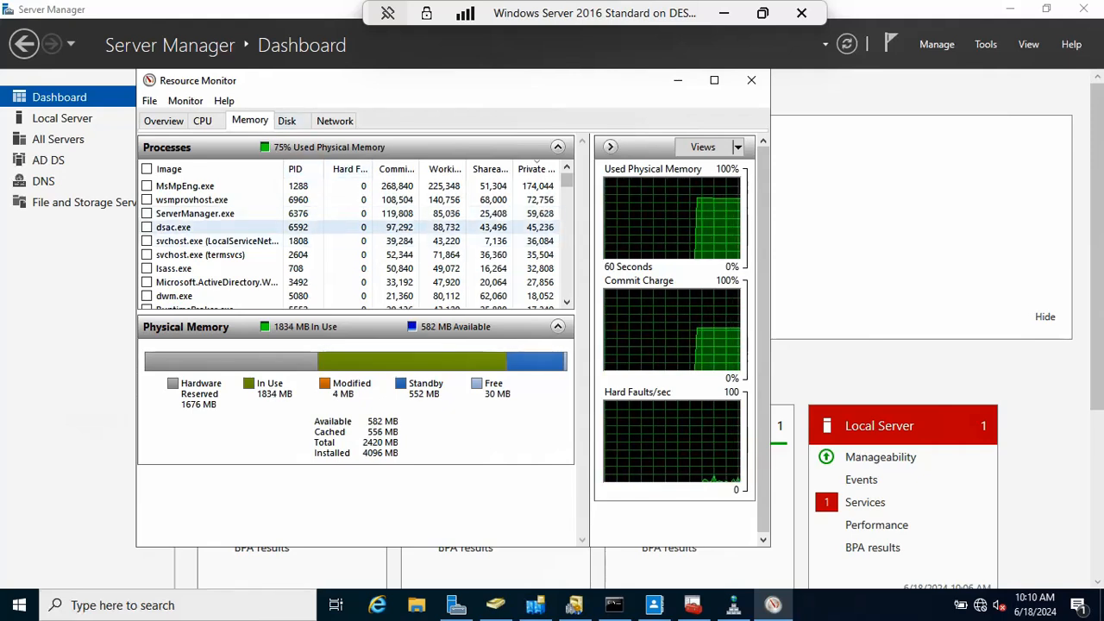
{"action": "left_click", "coordinate": [334, 121]}
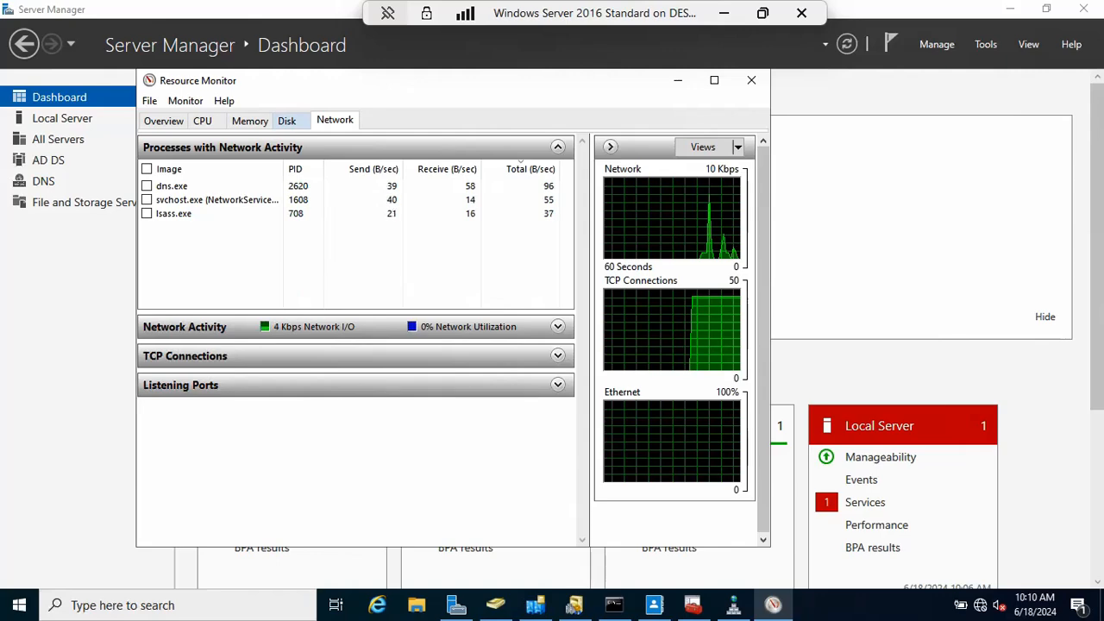
{"action": "left_click", "coordinate": [286, 121]}
{"action": "left_click", "coordinate": [249, 121]}
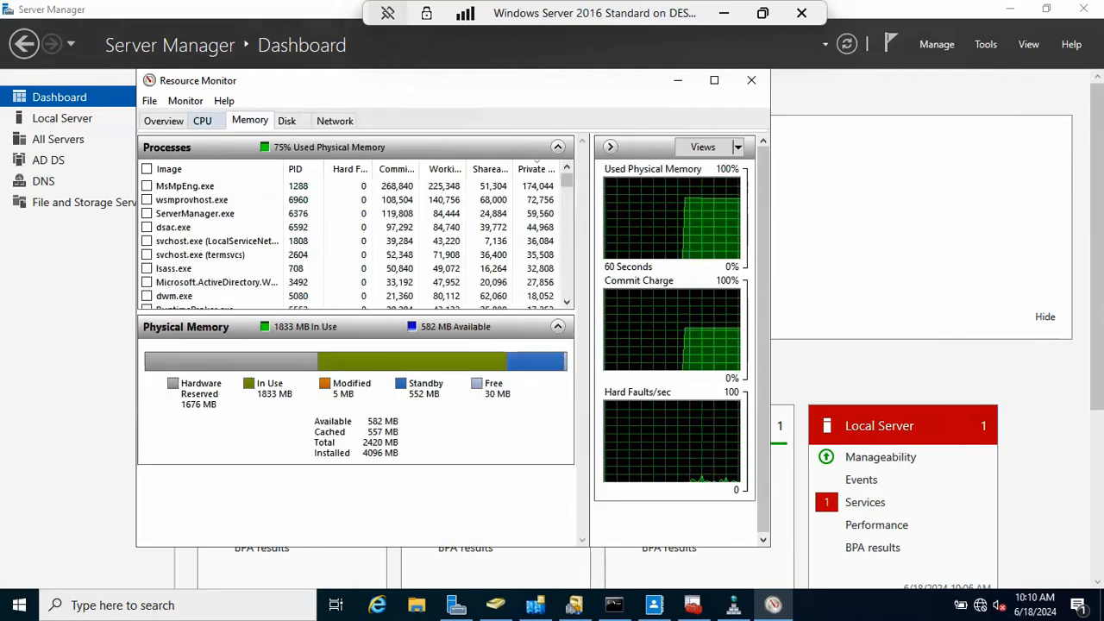
{"action": "left_click", "coordinate": [202, 121]}
{"action": "left_click", "coordinate": [163, 121]}
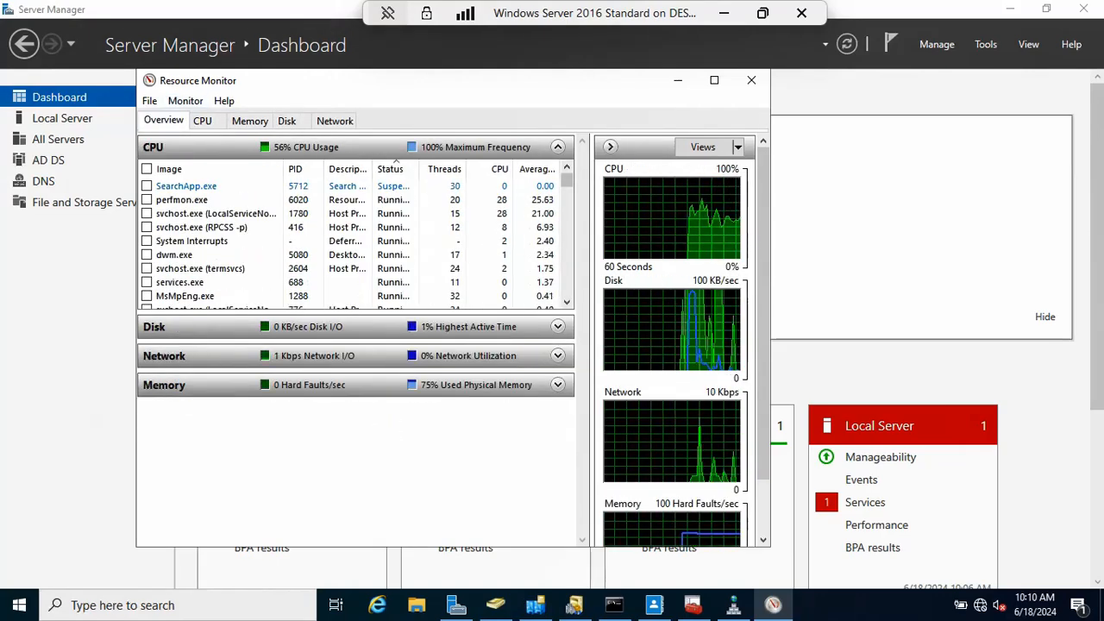
{"action": "left_click", "coordinate": [751, 80]}
Open ADSI Edit from Server Manager to view its welcome page, and close it.
{"action": "left_click", "coordinate": [986, 44]}
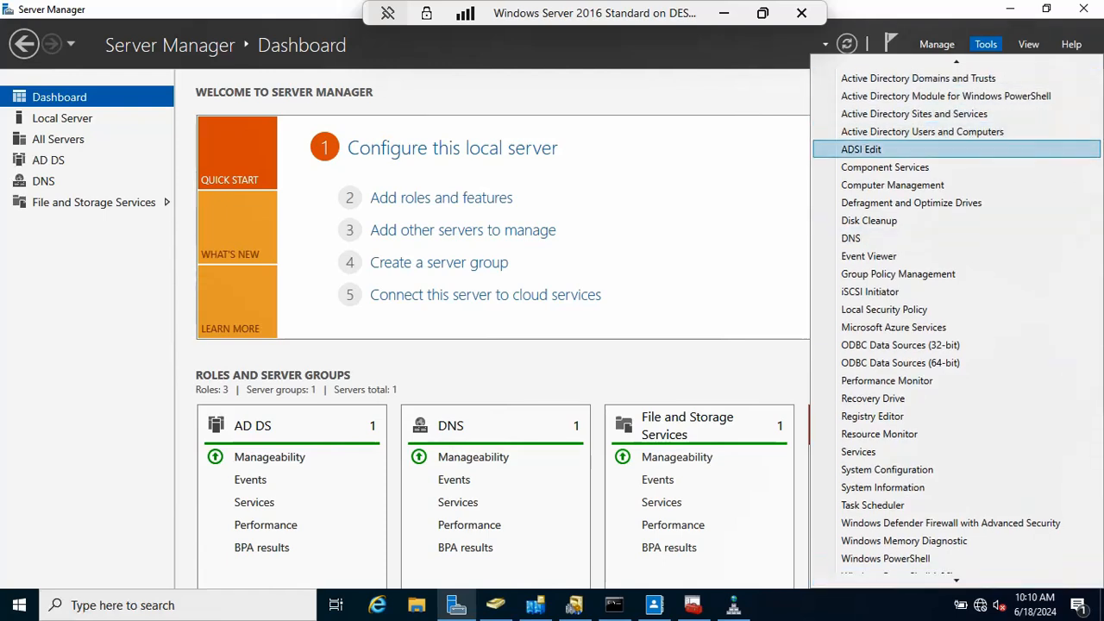
{"action": "left_click", "coordinate": [861, 149]}
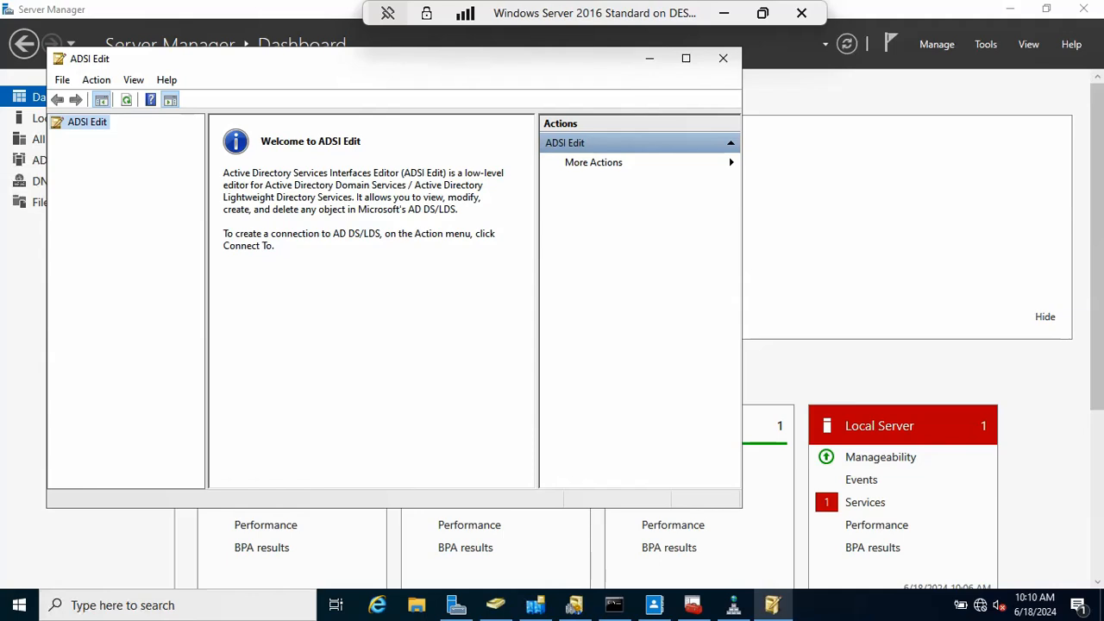
{"action": "left_click", "coordinate": [723, 58]}
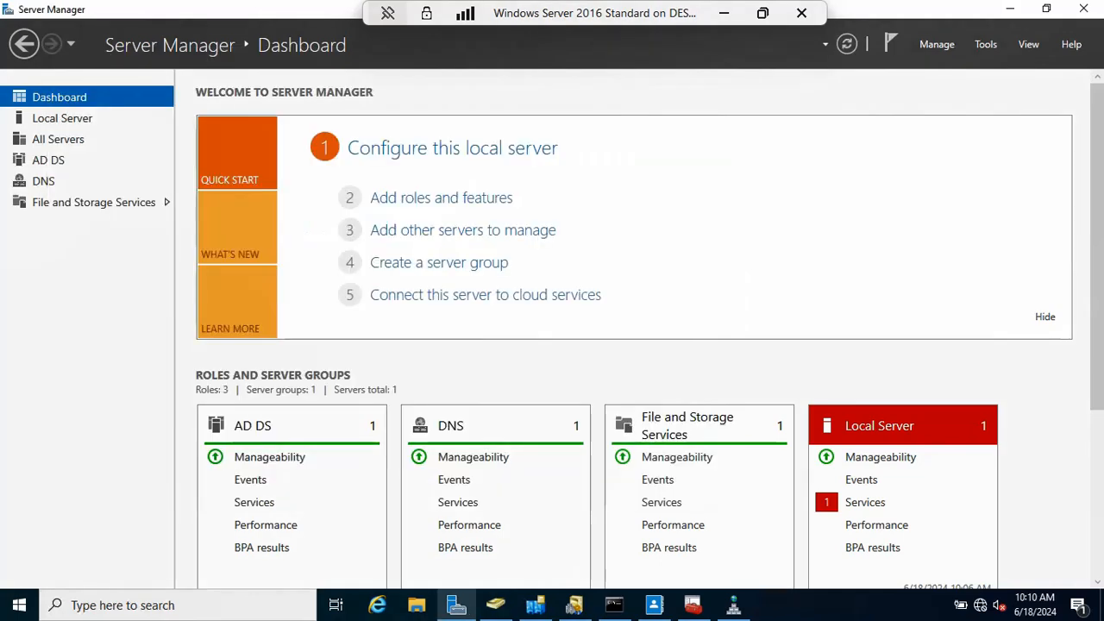
Open Computer Management from Server Manager, move its window into full view to examine its tools, and close it.
{"action": "left_click", "coordinate": [986, 44]}
{"action": "scroll", "coordinate": [949, 280], "scroll_direction": "up", "scroll_amount": 1}
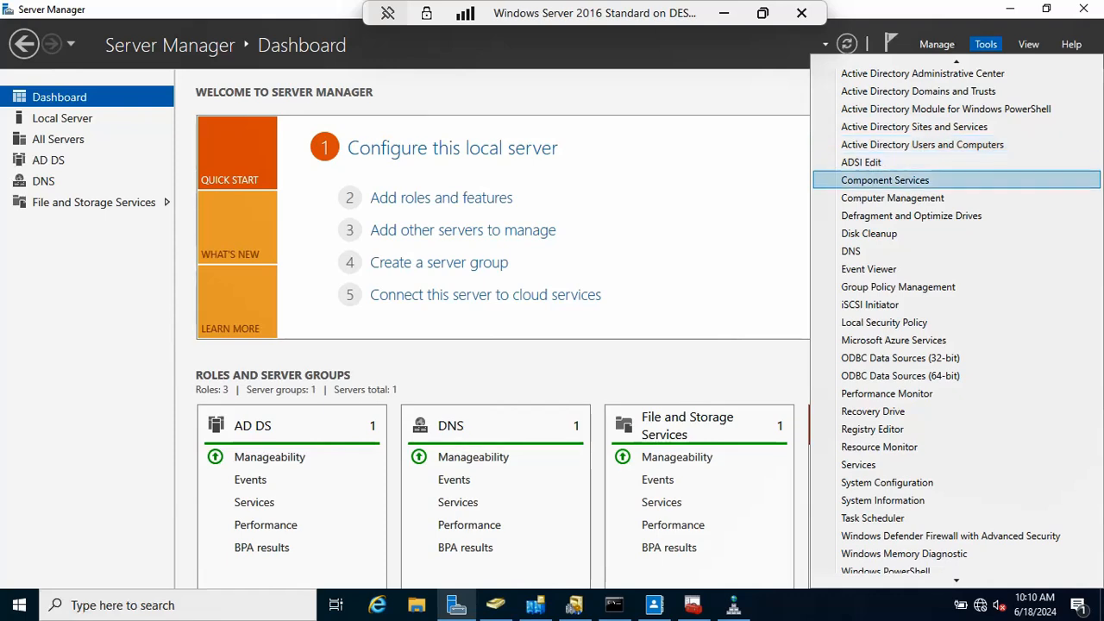
{"action": "left_click", "coordinate": [893, 199]}
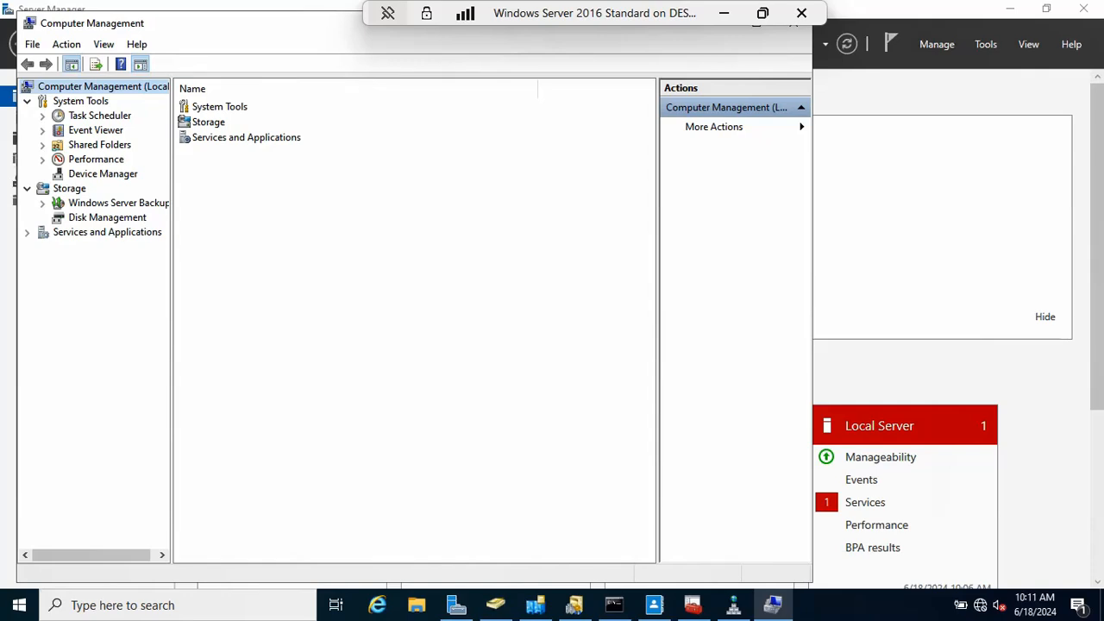
{"action": "left_click_drag", "start_coordinate": [250, 24], "coordinate": [333, 37]}
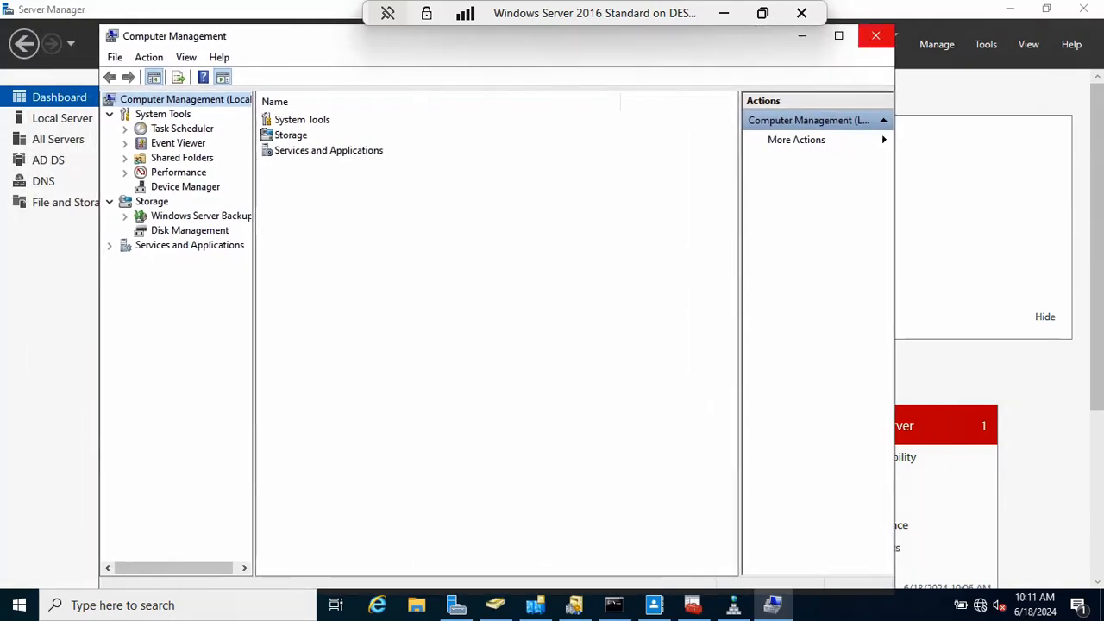
{"action": "left_click", "coordinate": [876, 35]}
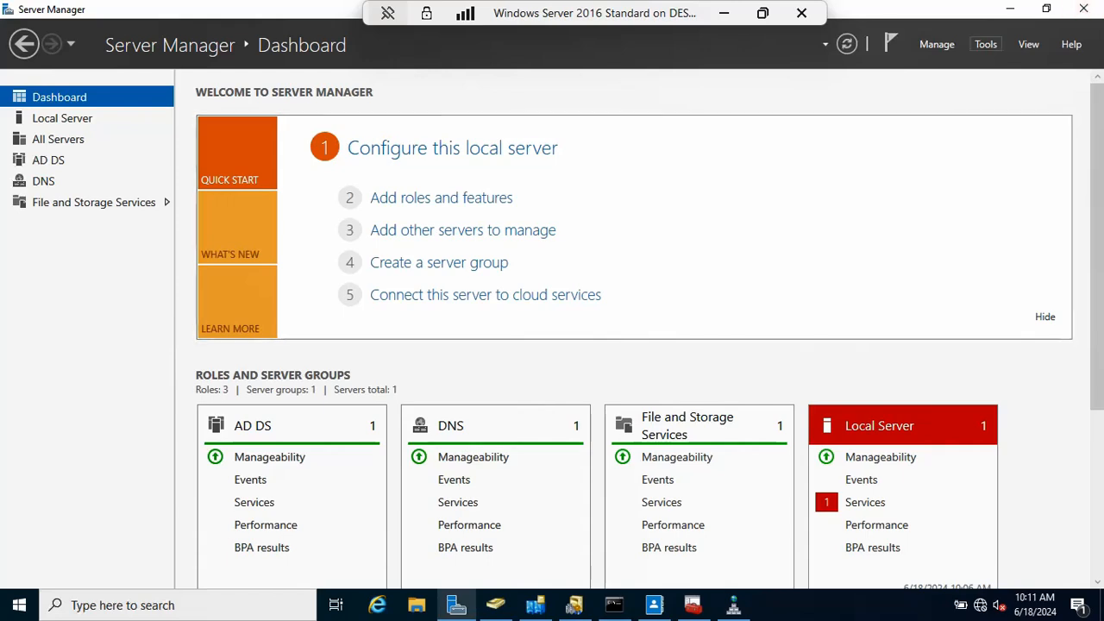
{"action": "left_click", "coordinate": [986, 44]}
{"action": "scroll", "coordinate": [901, 368], "scroll_direction": "down", "scroll_amount": 1}
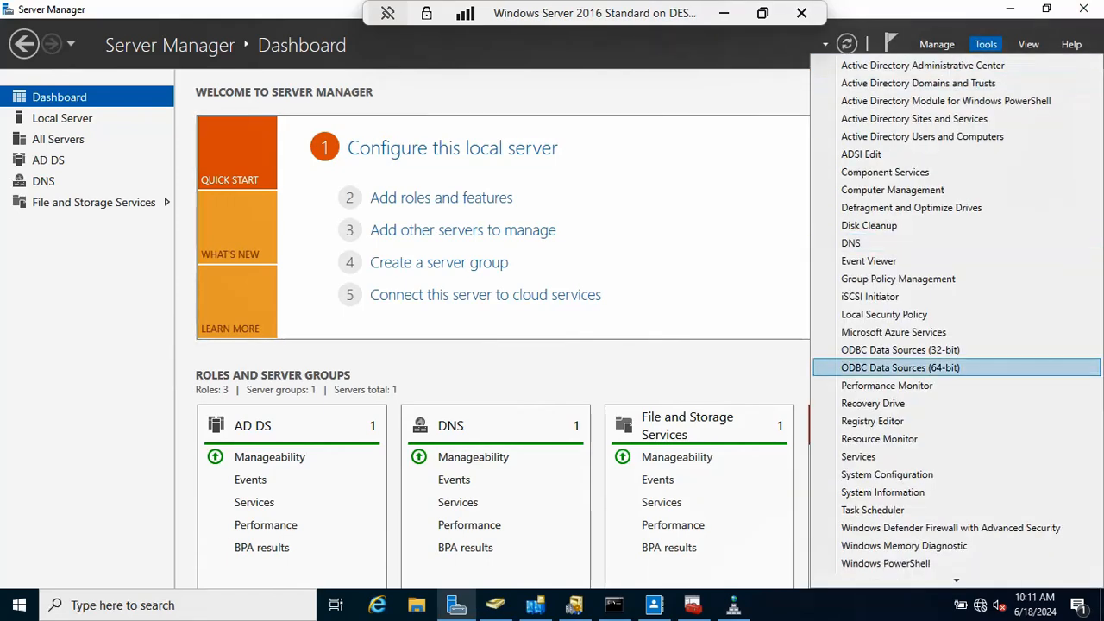
{"action": "mouse_move", "coordinate": [956, 581]}
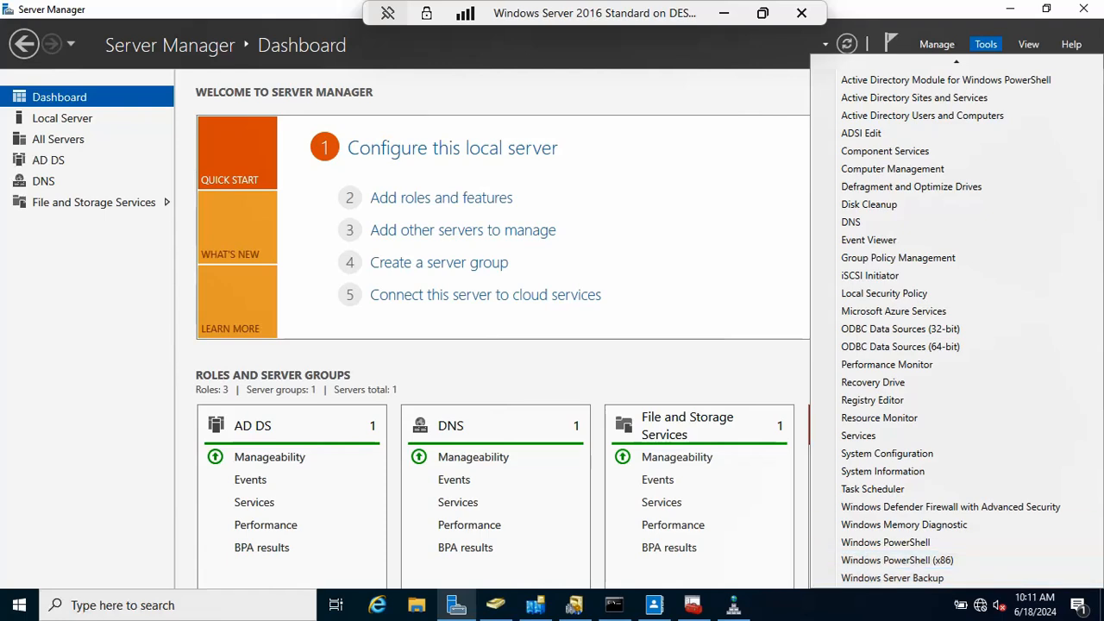
Switch to the Command Prompt and clear its screen with cls.
{"action": "left_click", "coordinate": [613, 605]}
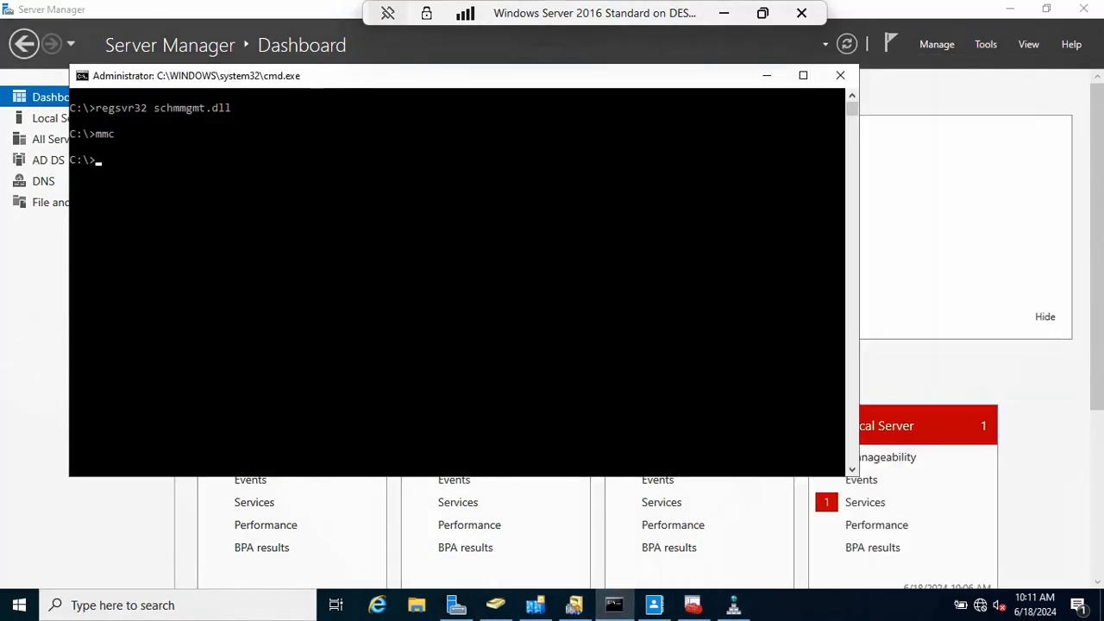
{"action": "type", "text": "cls"}
{"action": "key", "text": "Return"}
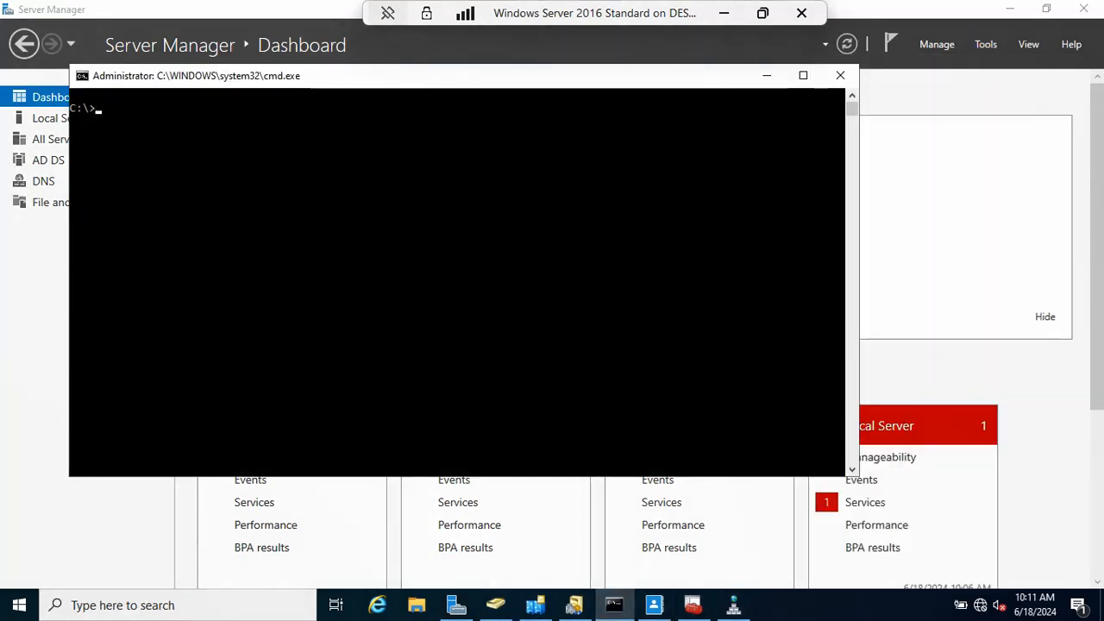
Display the server's name with hostname and ping 192.168.100.2.
{"action": "type", "text": "hostname"}
{"action": "key", "text": "Return"}
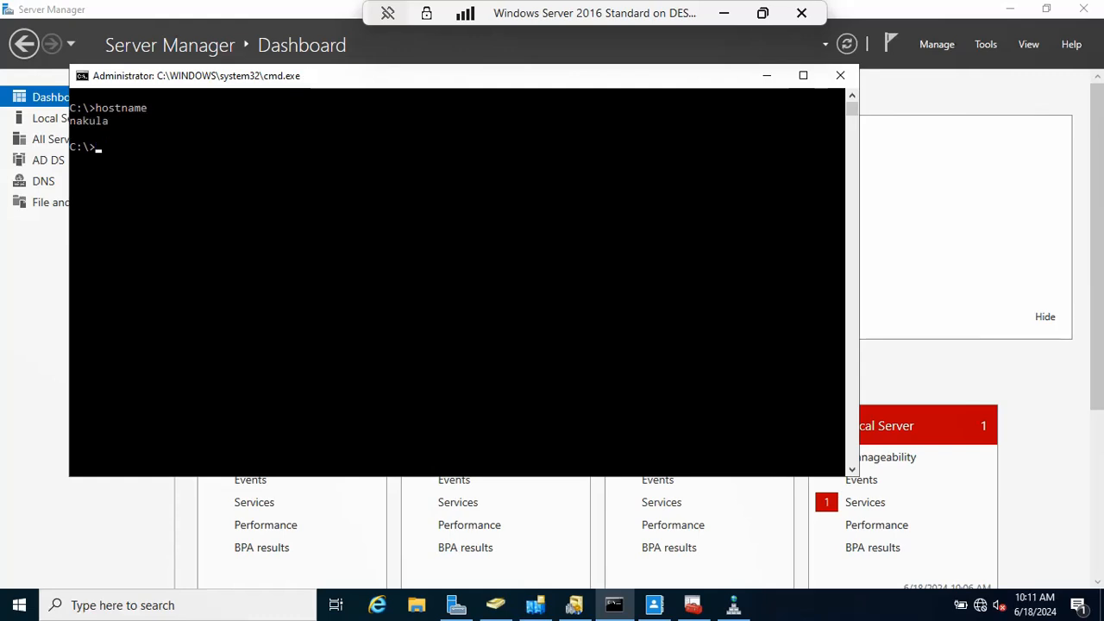
{"action": "type", "text": "ping 192.168.100.2"}
{"action": "key", "text": "Return"}
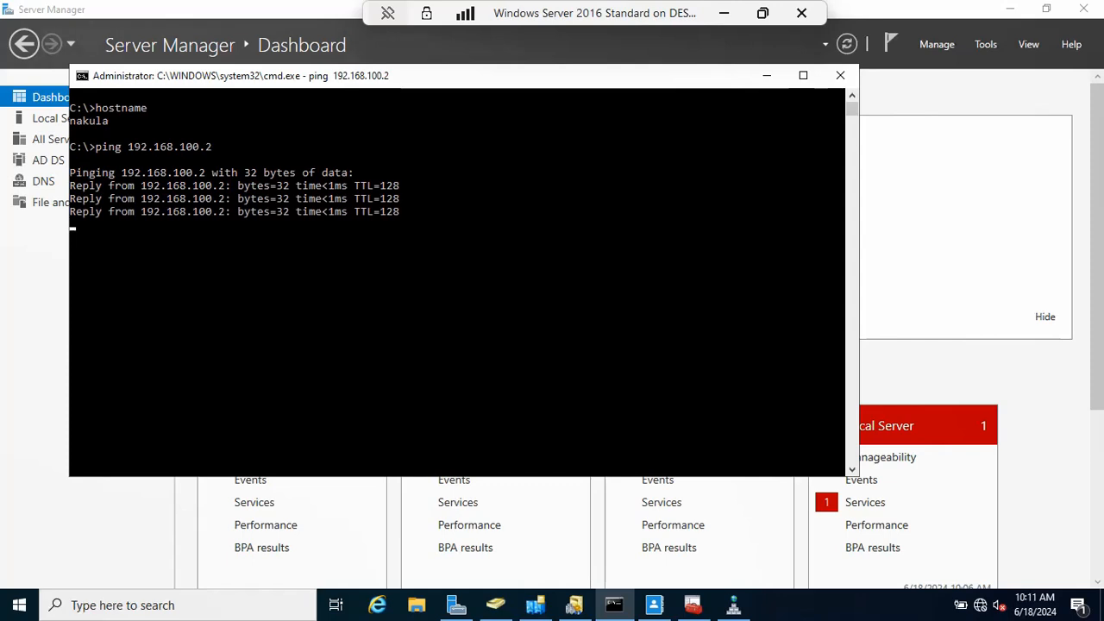
Trace the route to 192.168.100.2 with pathping, and trace it again with tracert.
{"action": "type", "text": "pa"}
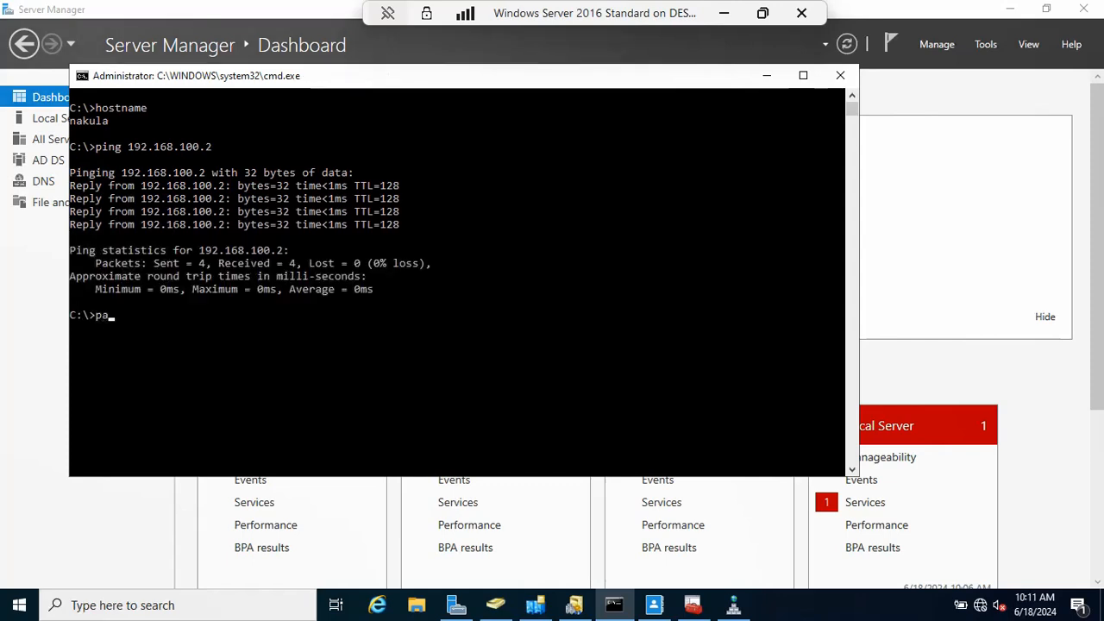
{"action": "type", "text": "thping 192.168.10"}
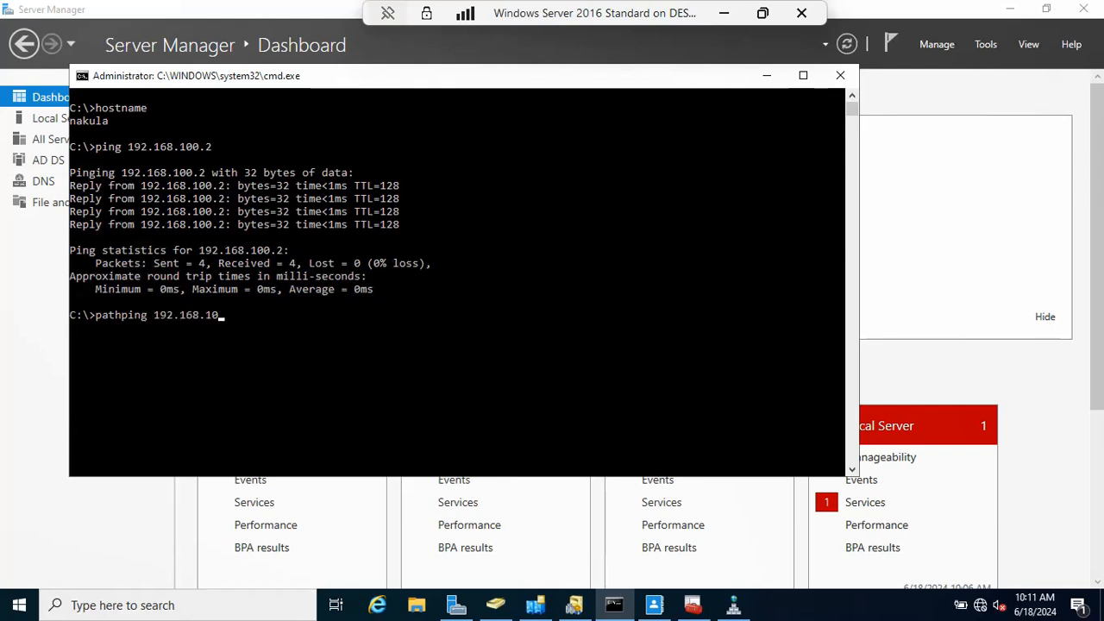
{"action": "type", "text": "0.2"}
{"action": "key", "text": "Return"}
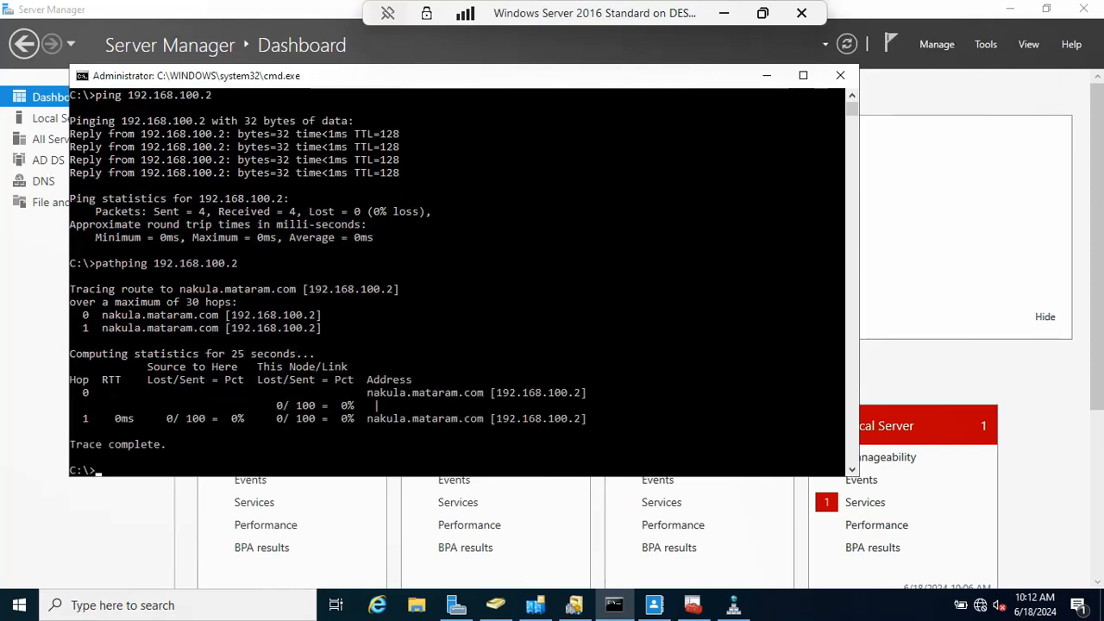
{"action": "type", "text": "tracert 192.168.100.2"}
{"action": "key", "text": "Return"}
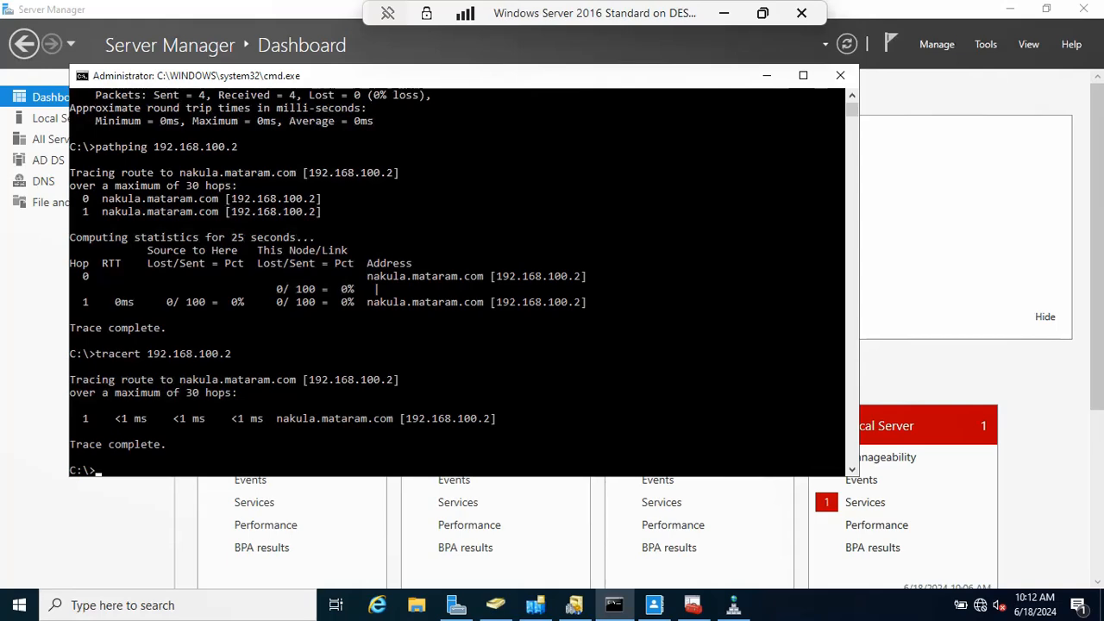
Display the nbtstat command's usage options and list the server's active network connections with netstat.
{"action": "type", "text": "nbtstat"}
{"action": "key", "text": "Return"}
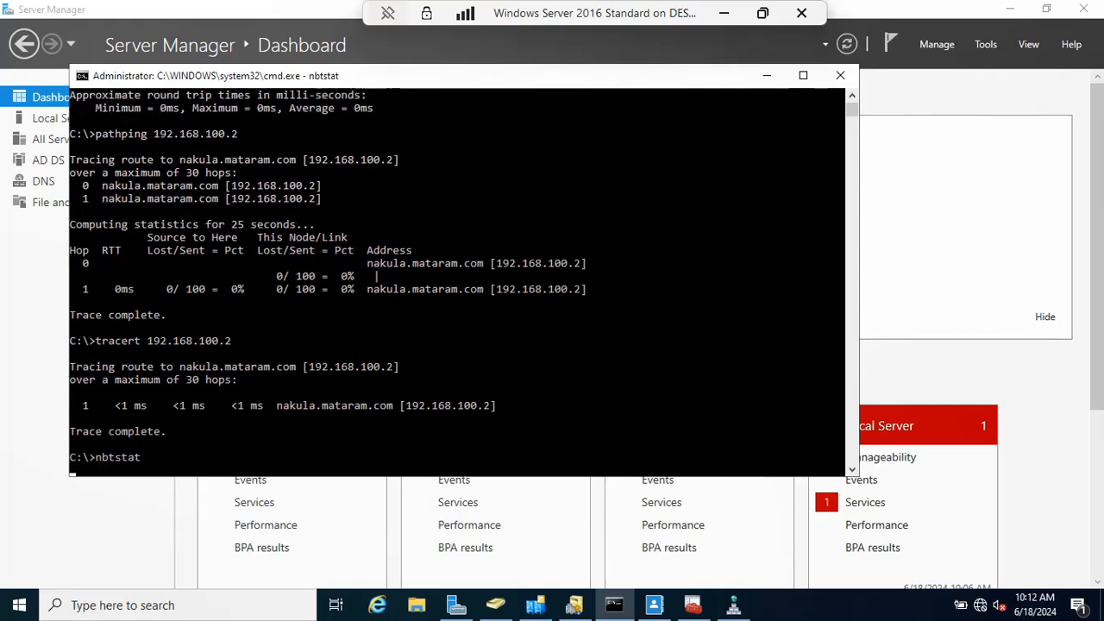
{"action": "type", "text": "netstat"}
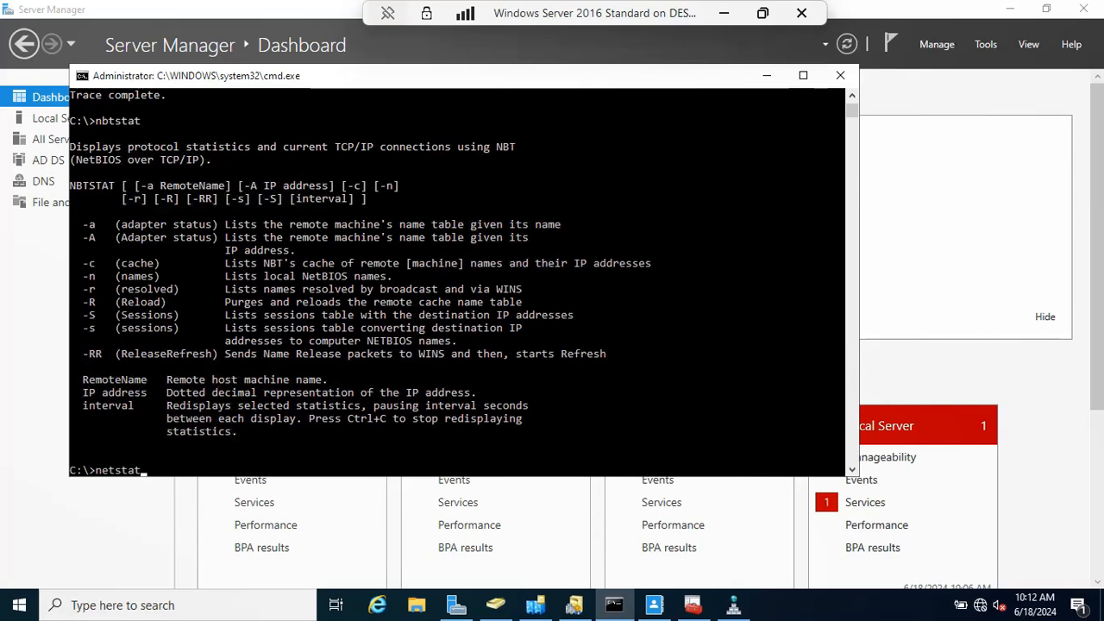
{"action": "key", "text": "Return"}
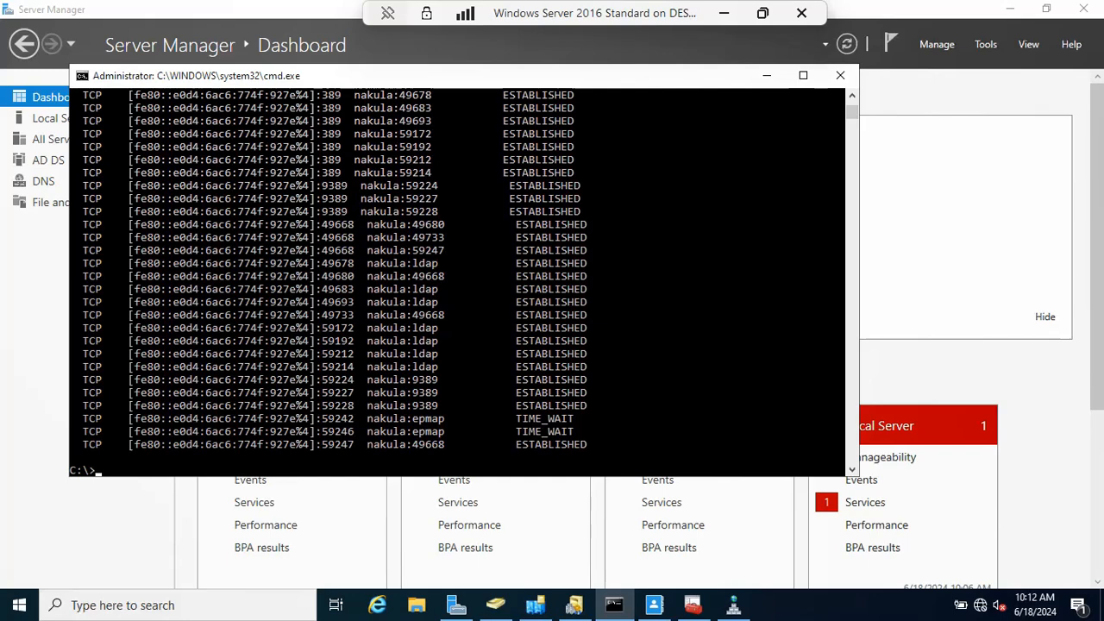
Clear the console with cls and run the domain controller diagnostics with dcdiag.
{"action": "type", "text": "cls"}
{"action": "key", "text": "Return"}
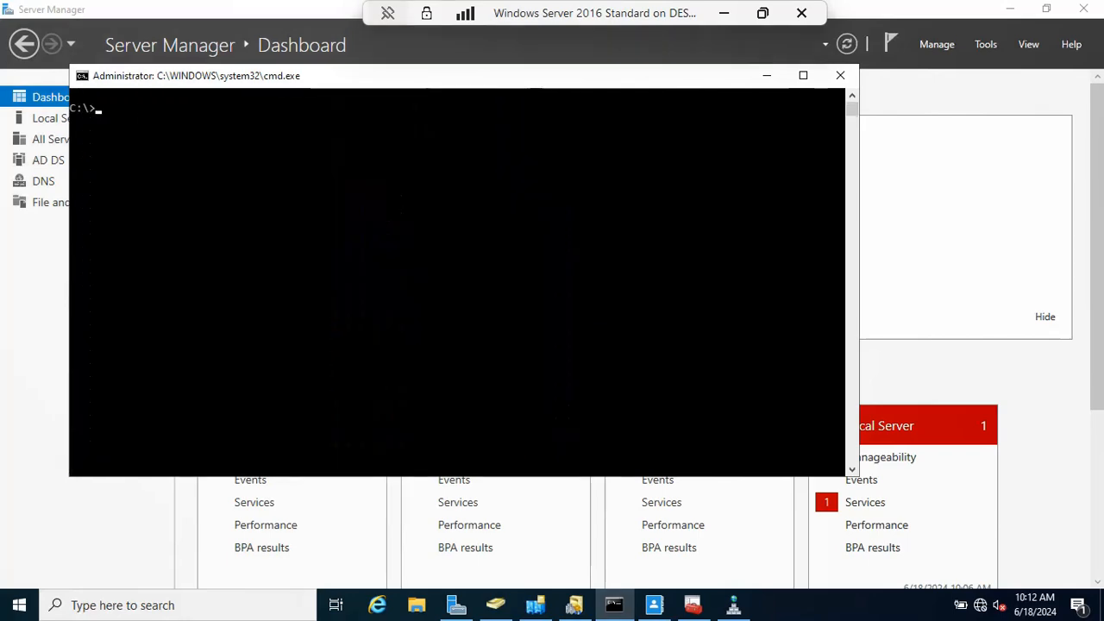
{"action": "type", "text": "dcdiag"}
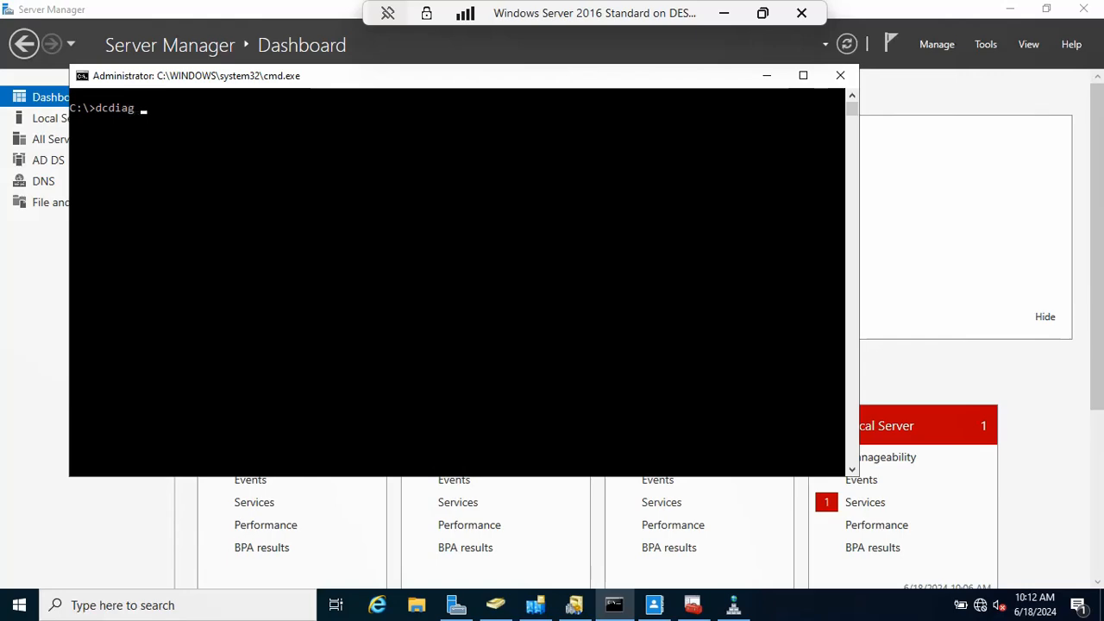
{"action": "key", "text": "Return"}
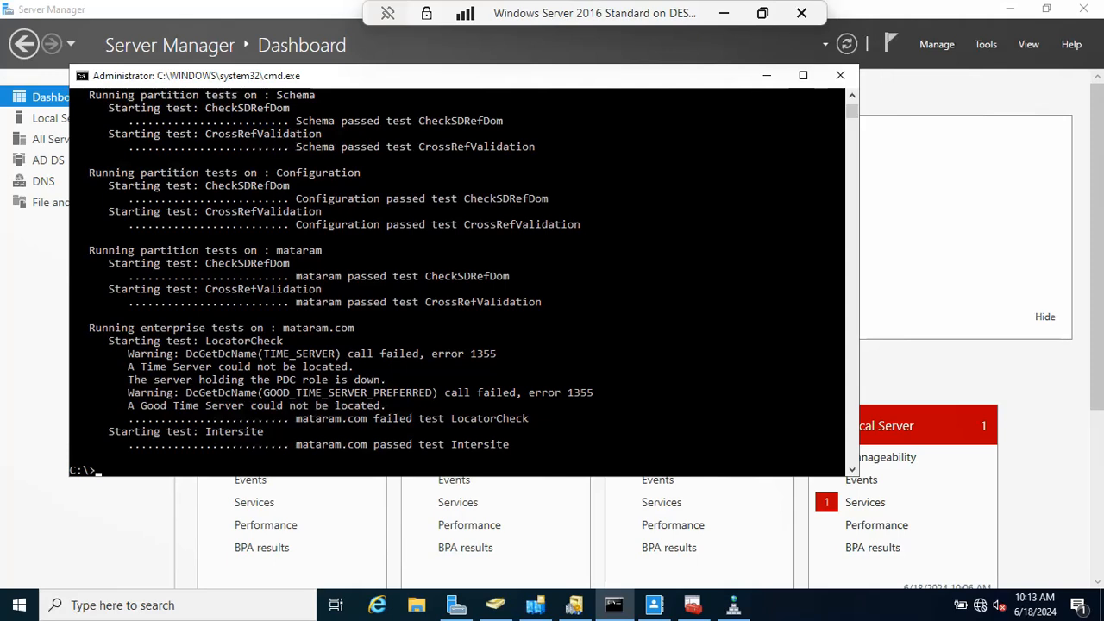
Clear the console and run the domain controller diagnostics in verbose mode with dcdiag /v.
{"action": "type", "text": "cls"}
{"action": "key", "text": "Return"}
{"action": "type", "text": "dcd"}
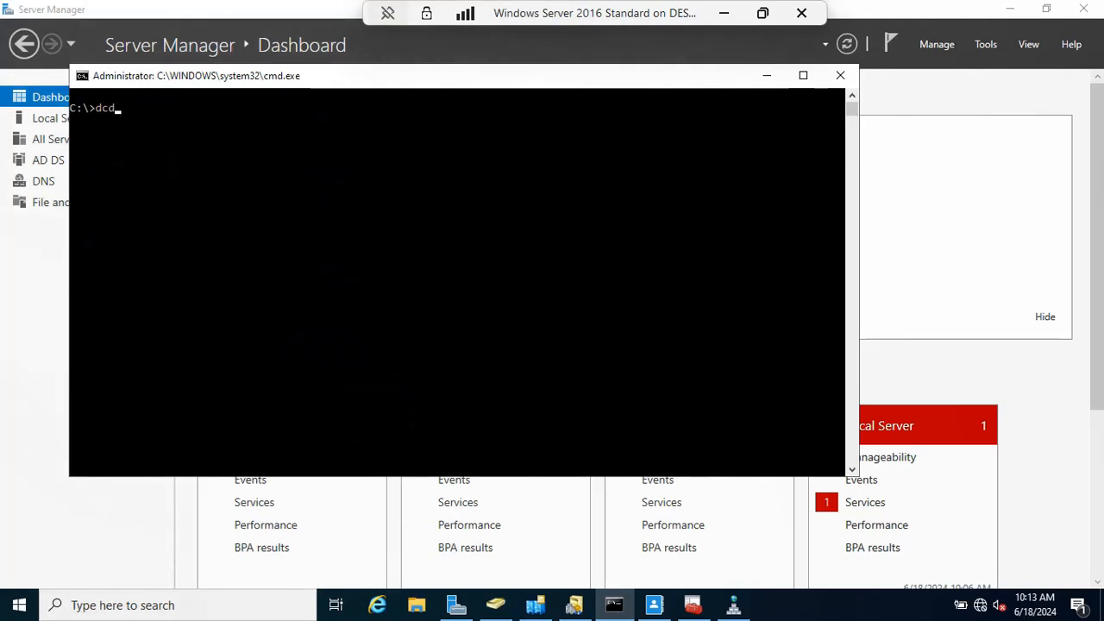
{"action": "type", "text": "iag /v"}
{"action": "key", "text": "Return"}
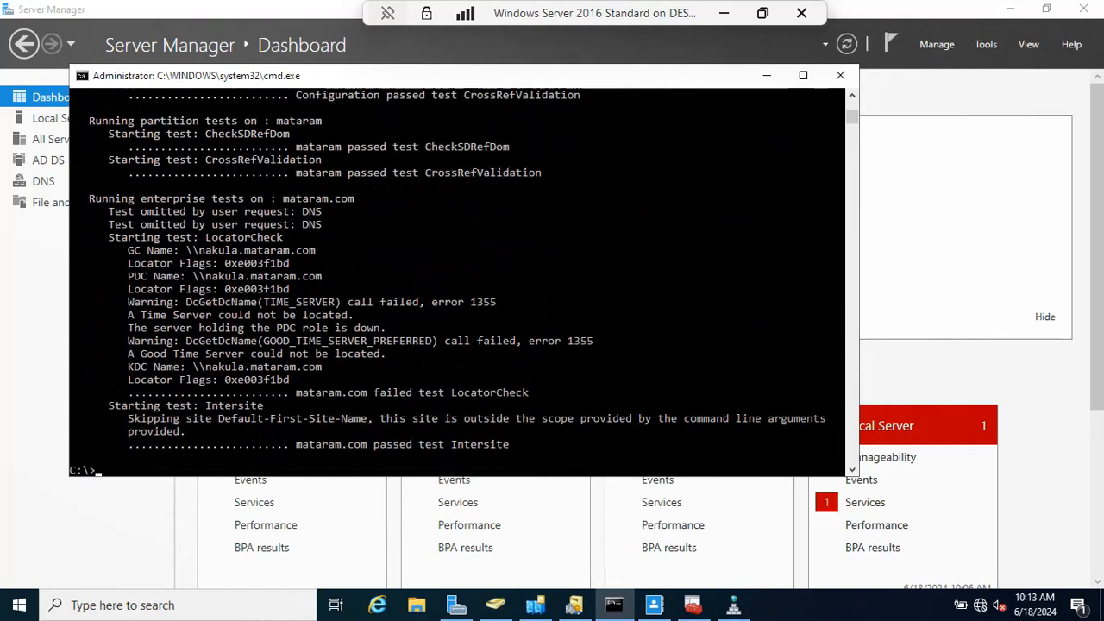
Clear the console, run repadmin without parameters and look through its supported replication commands and notes.
{"action": "type", "text": "cls"}
{"action": "key", "text": "Return"}
{"action": "type", "text": "ep"}
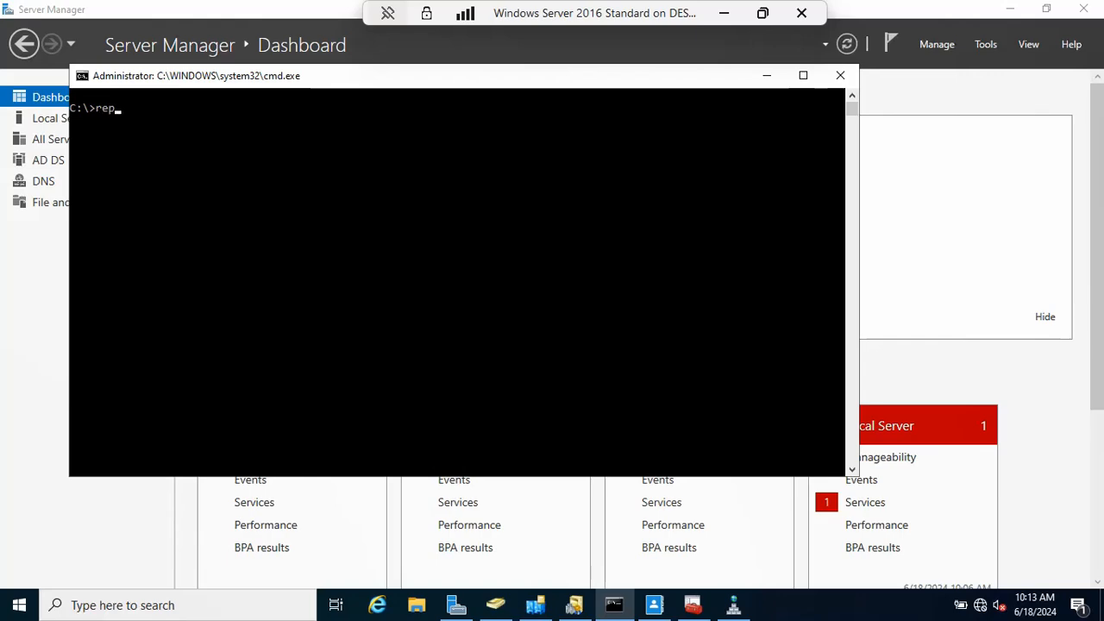
{"action": "type", "text": "admin"}
{"action": "key", "text": "Return"}
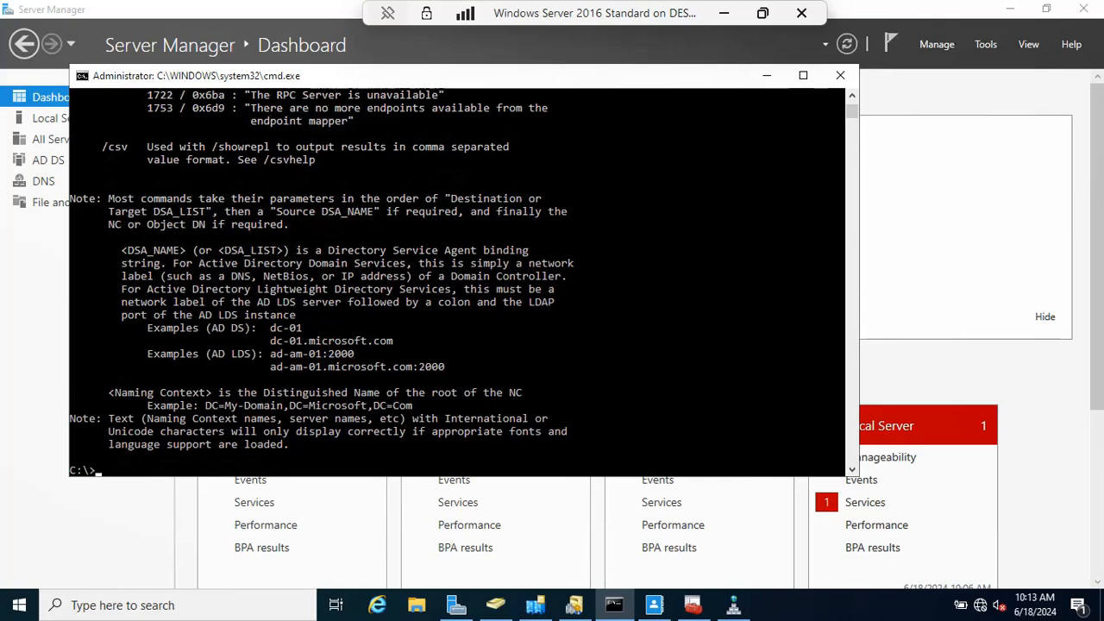
{"action": "scroll", "coordinate": [458, 280], "scroll_direction": "up", "scroll_amount": 20}
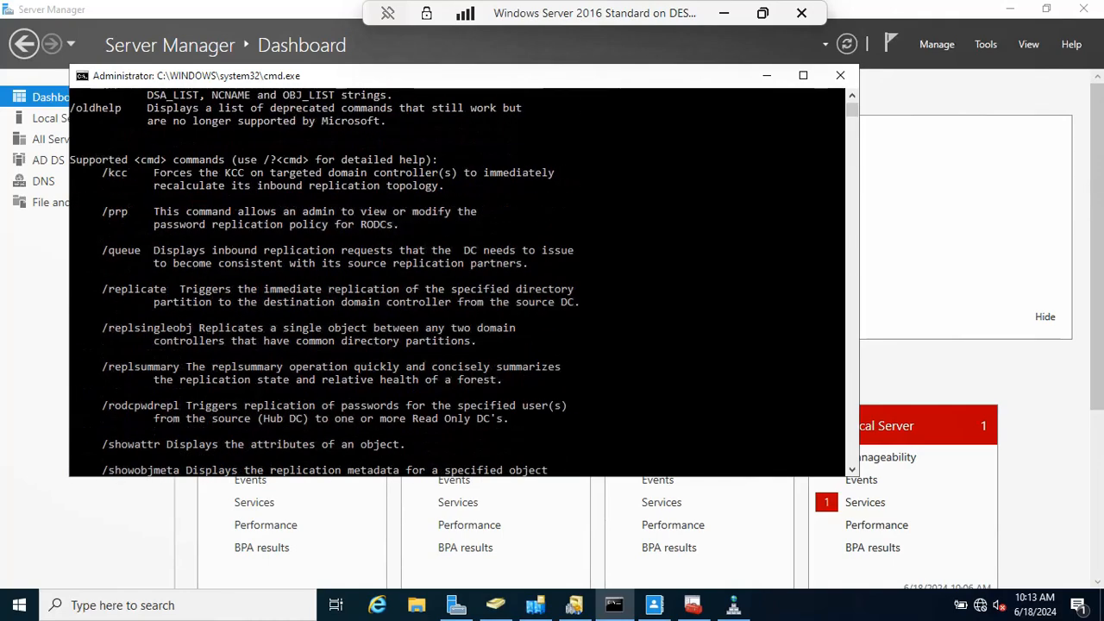
{"action": "scroll", "coordinate": [458, 281], "scroll_direction": "down", "scroll_amount": 20}
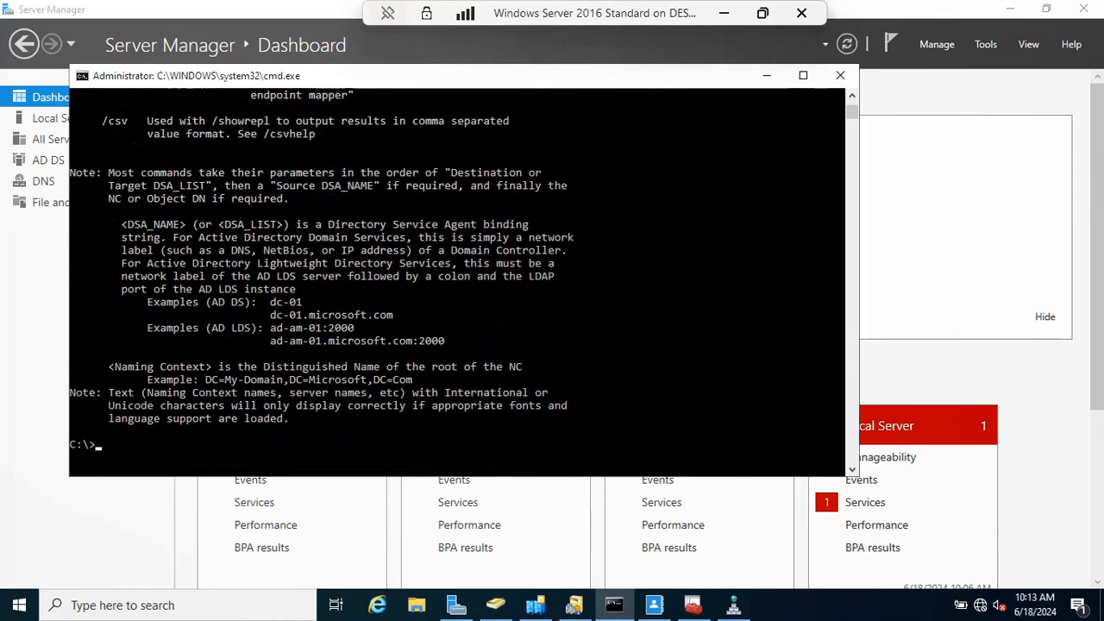
{"action": "scroll", "coordinate": [458, 281], "scroll_direction": "up", "scroll_amount": 5}
{"action": "scroll", "coordinate": [457, 280], "scroll_direction": "up", "scroll_amount": 7}
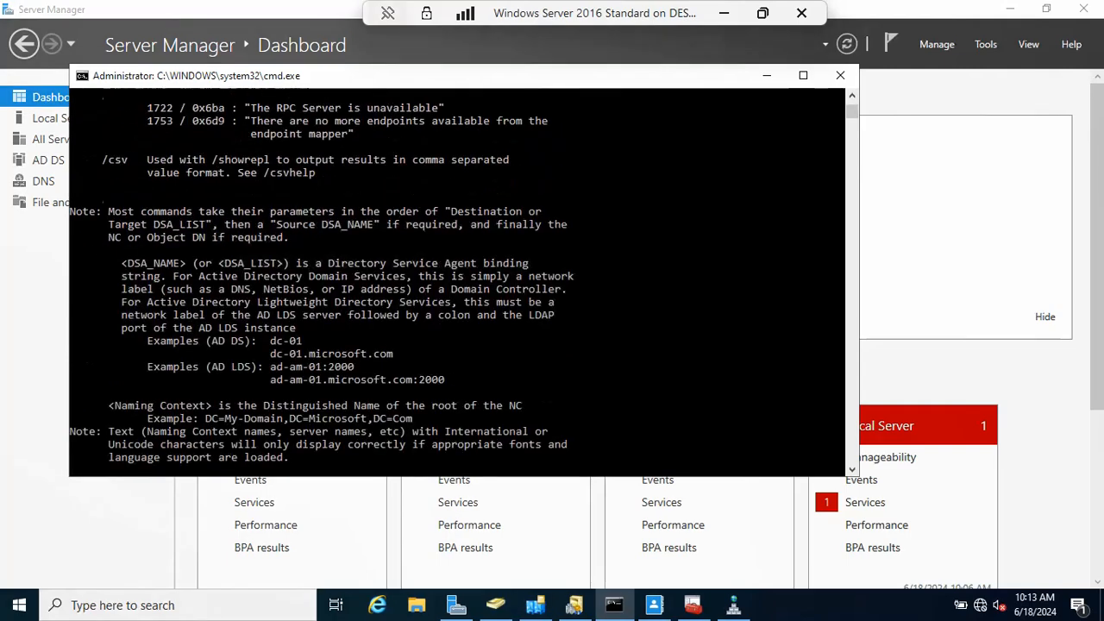
{"action": "scroll", "coordinate": [457, 281], "scroll_direction": "down", "scroll_amount": 5}
Clear the console with cls and refresh the Group Policy settings with gpupdate.
{"action": "type", "text": "cls"}
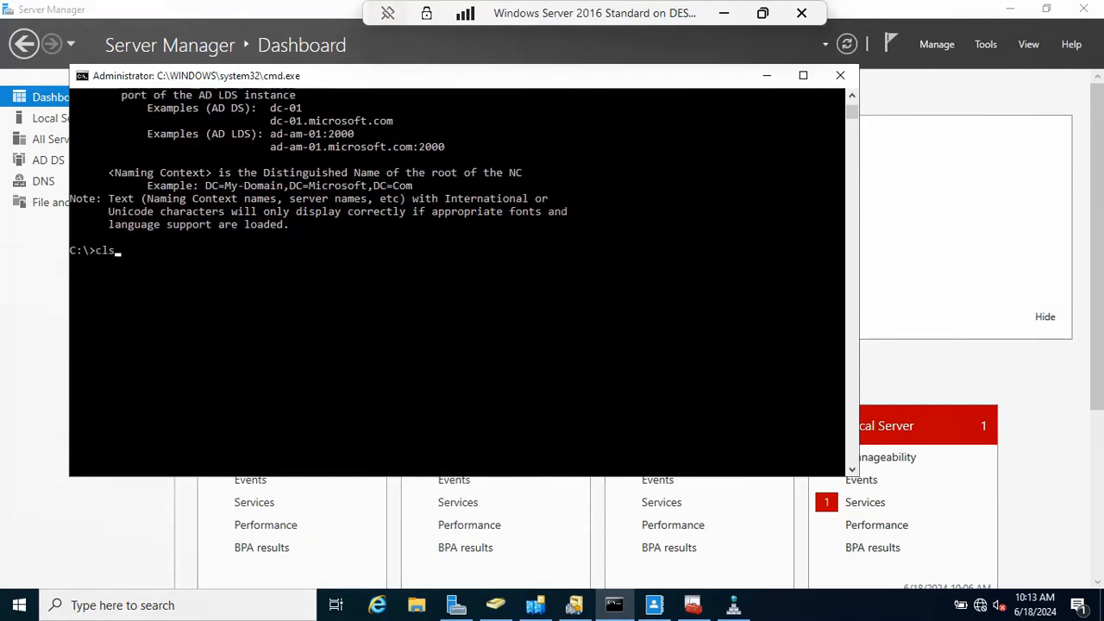
{"action": "key", "text": "Return"}
{"action": "type", "text": "gpupt"}
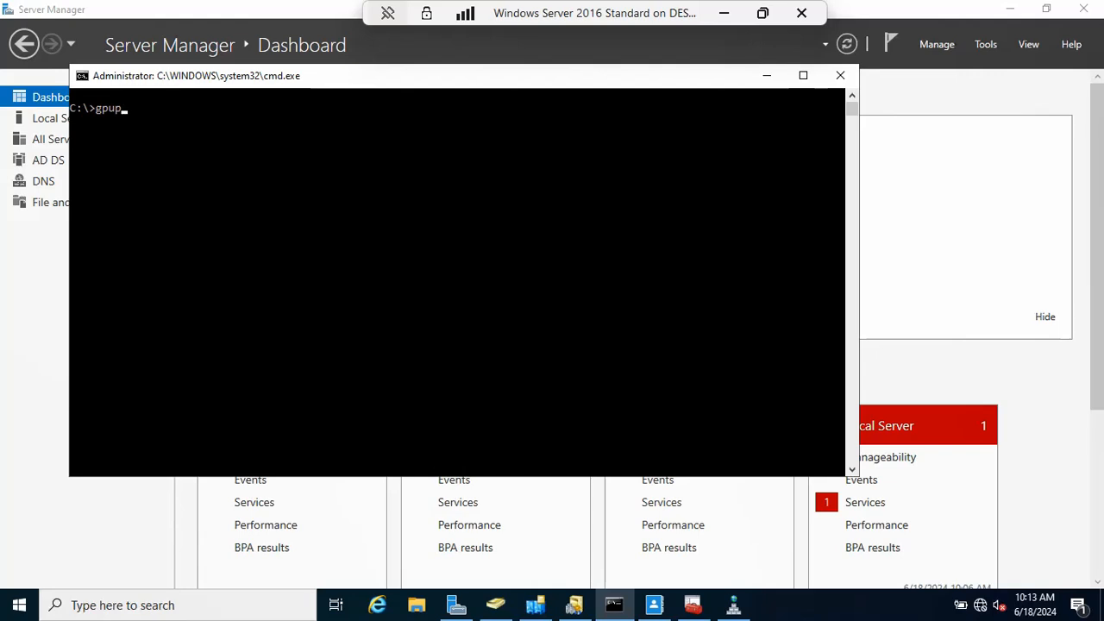
{"action": "key", "text": "BackSpace"}
{"action": "type", "text": "date"}
{"action": "key", "text": "Return"}
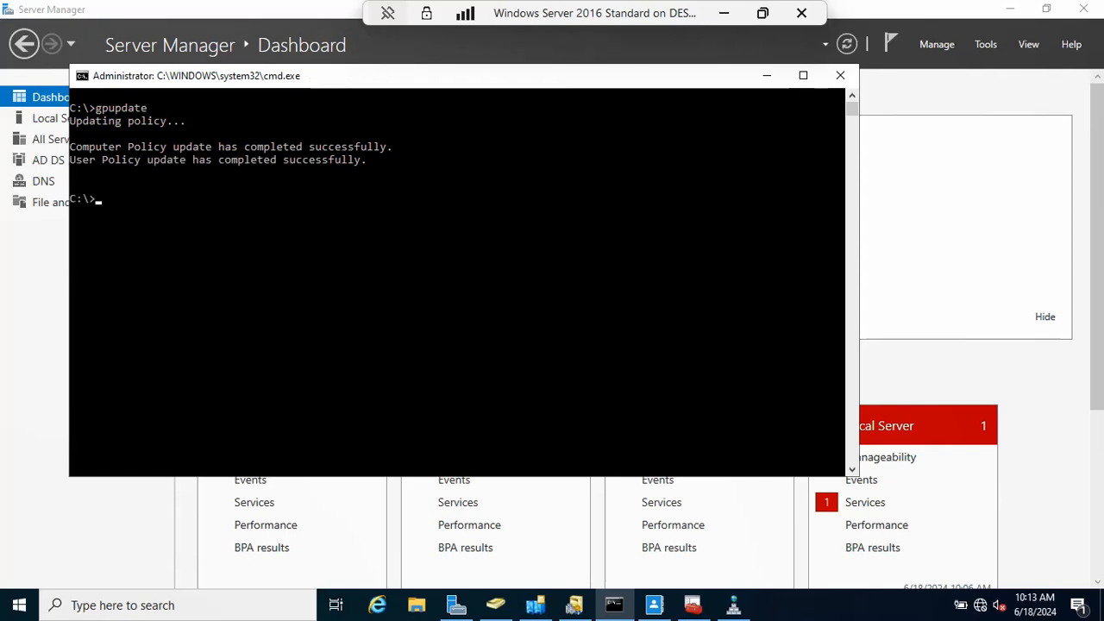
Clear the console and run gpresult without parameters to display its options and examples.
{"action": "type", "text": "cls"}
{"action": "key", "text": "Return"}
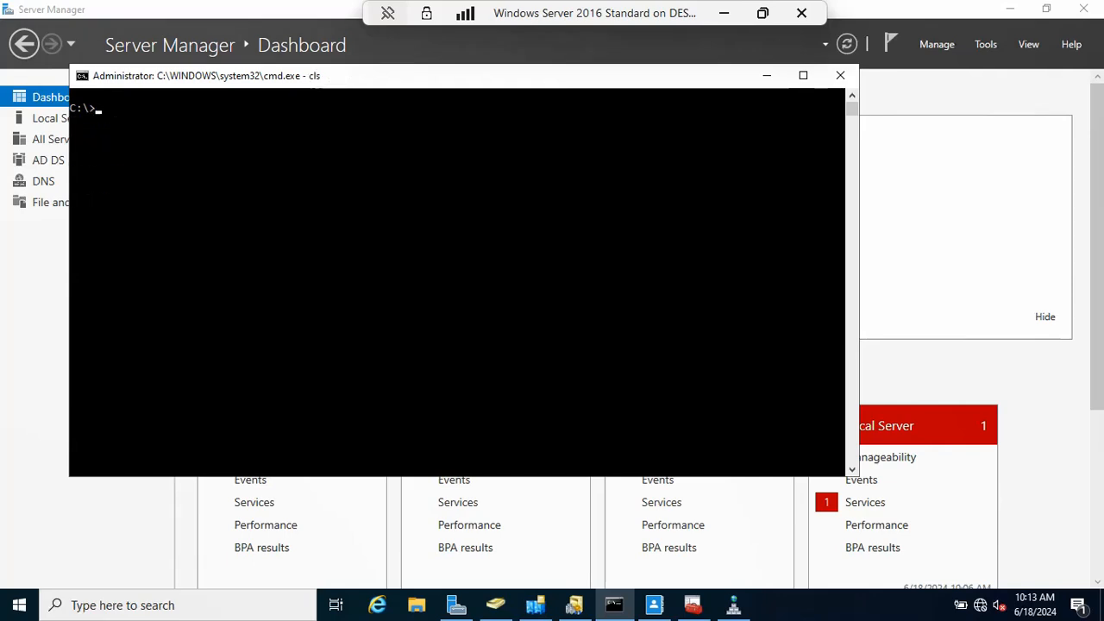
{"action": "type", "text": "gpresult"}
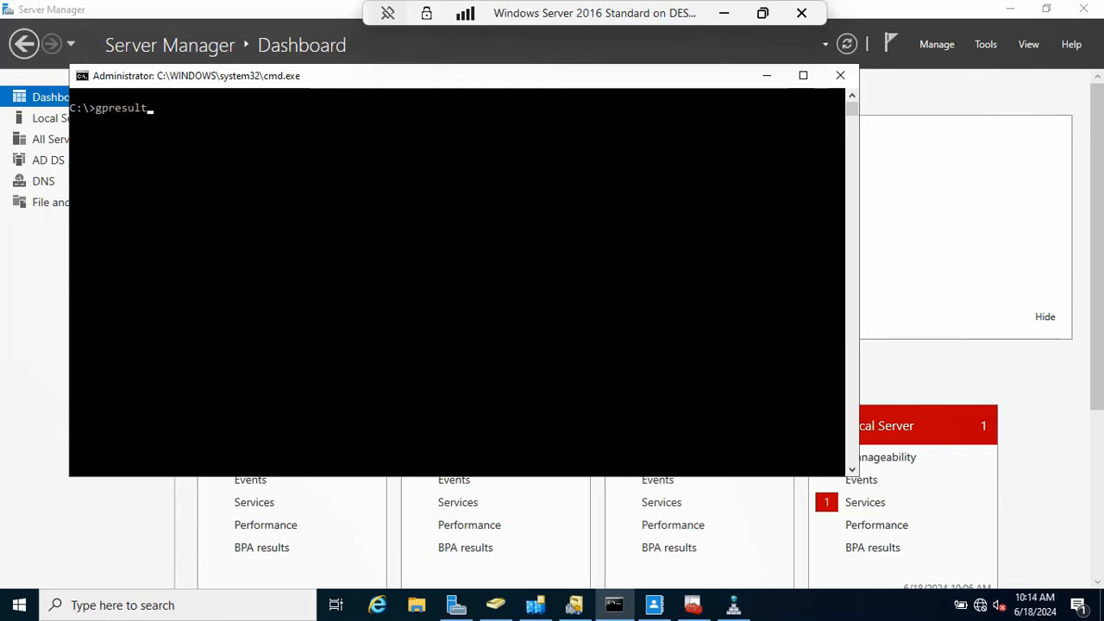
{"action": "key", "text": "Return"}
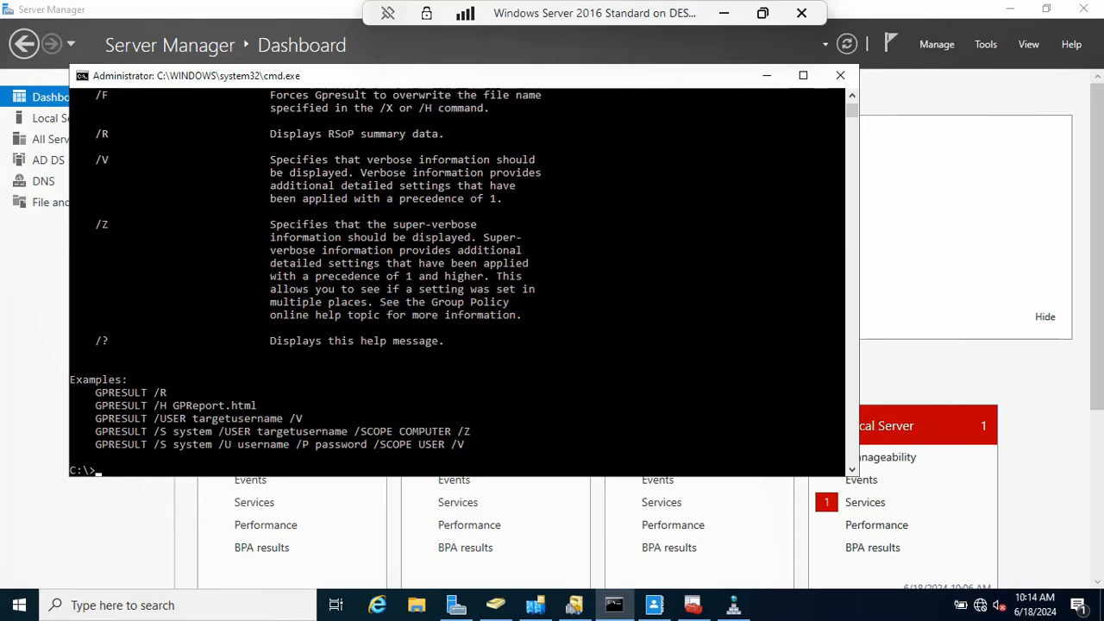
Clear the console with cls and start an interactive nslookup session.
{"action": "type", "text": "cs"}
{"action": "key", "text": "Return"}
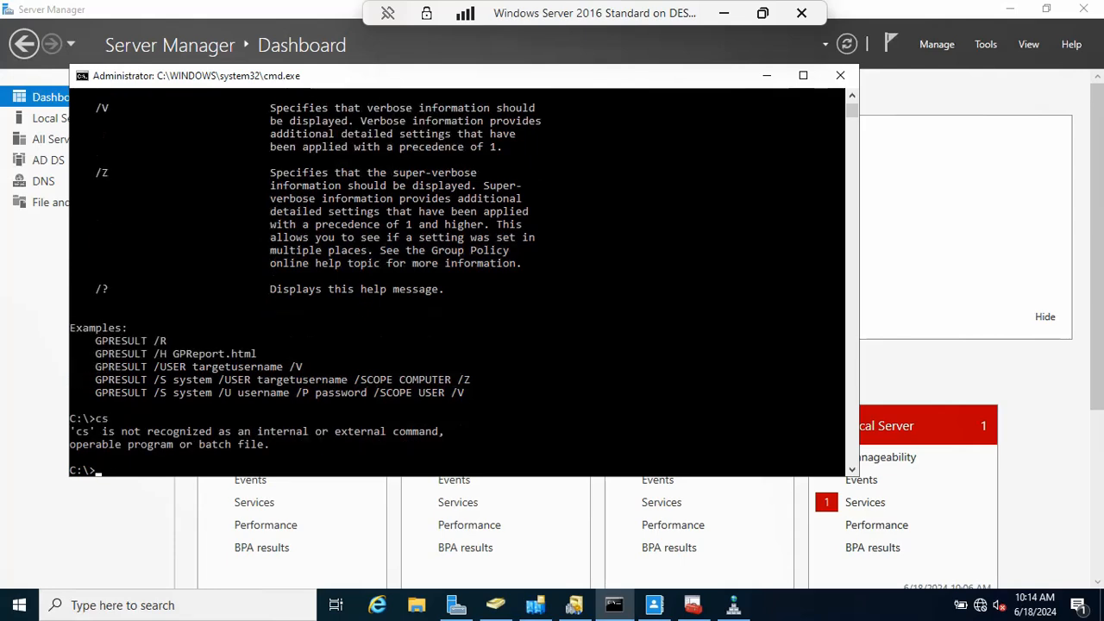
{"action": "type", "text": "cls"}
{"action": "key", "text": "Return"}
{"action": "type", "text": "ns"}
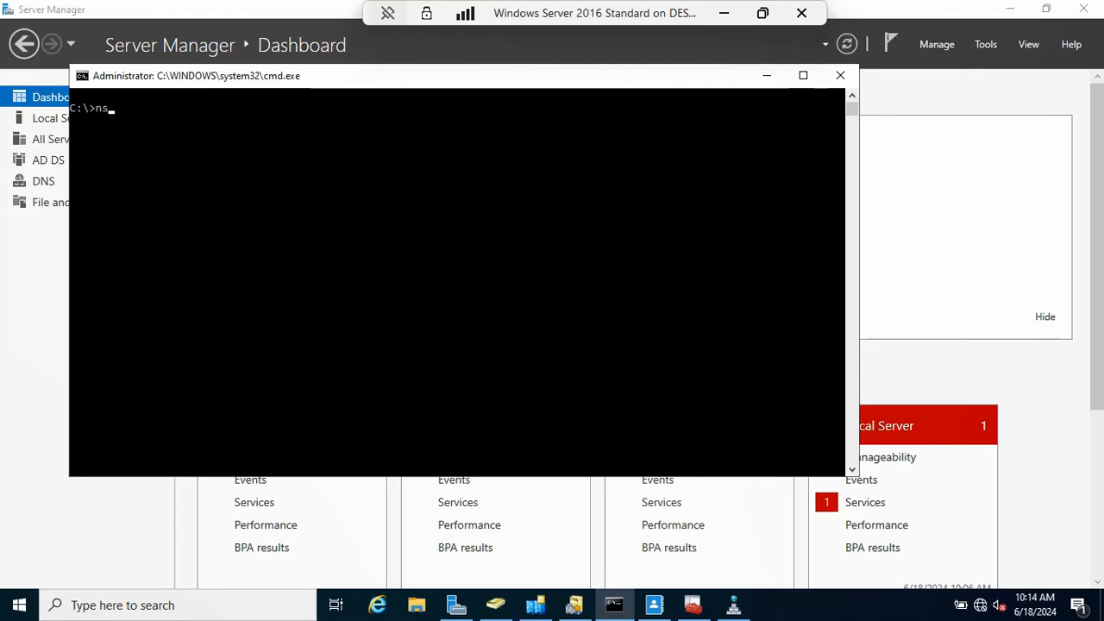
{"action": "type", "text": "lookup"}
{"action": "key", "text": "Return"}
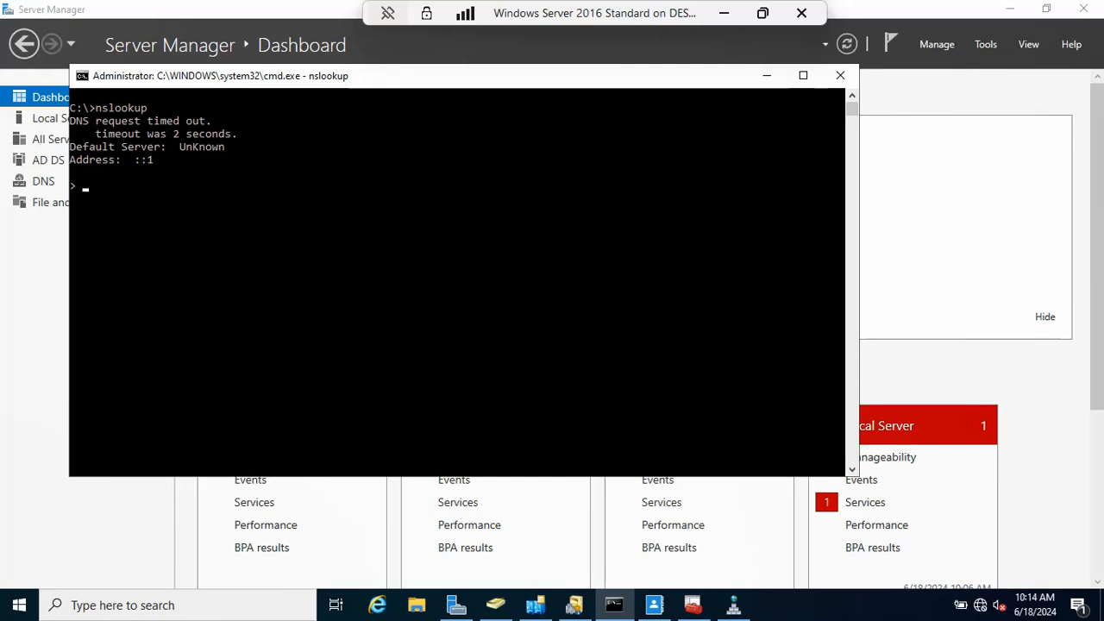
List the commands available inside nslookup with ? and again with help, and minimize the remote server session.
{"action": "type", "text": "?"}
{"action": "key", "text": "Return"}
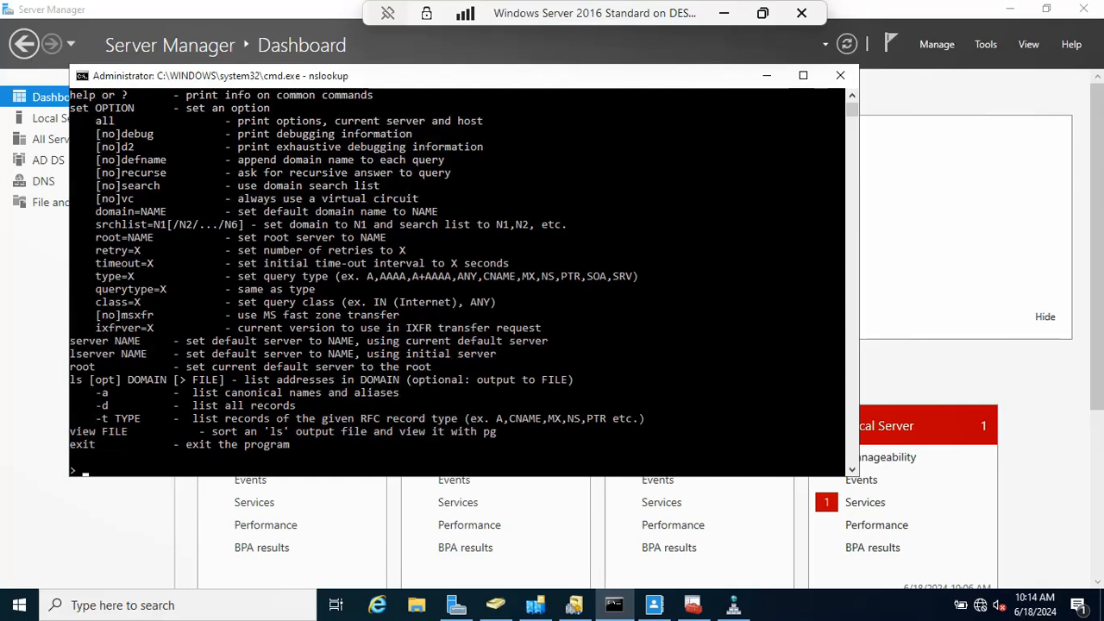
{"action": "type", "text": "help"}
{"action": "key", "text": "Return"}
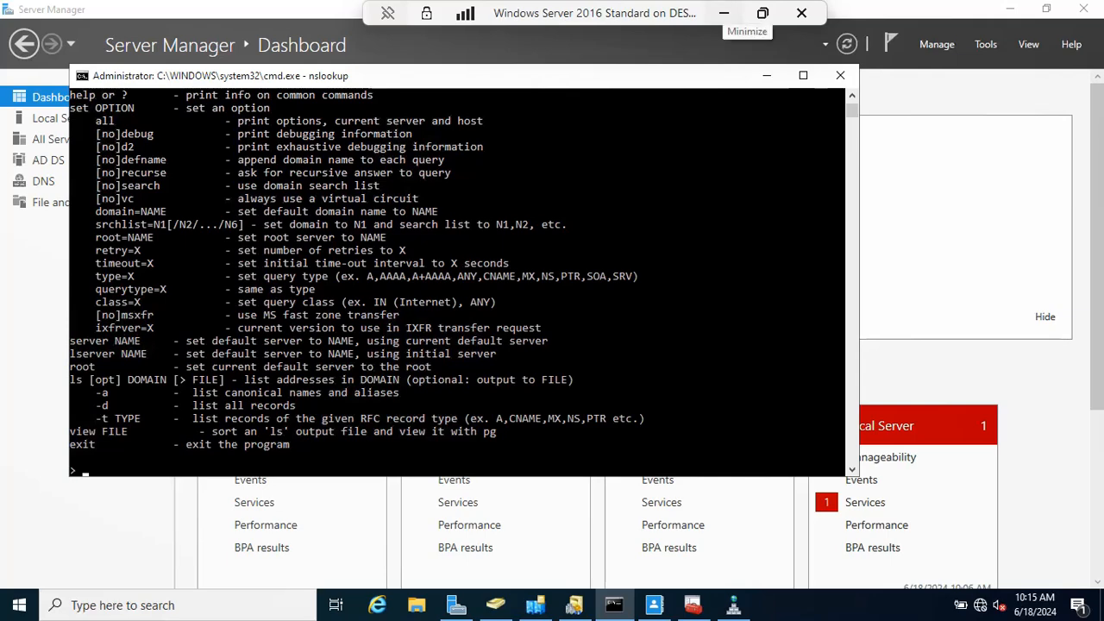
{"action": "left_click", "coordinate": [724, 13]}
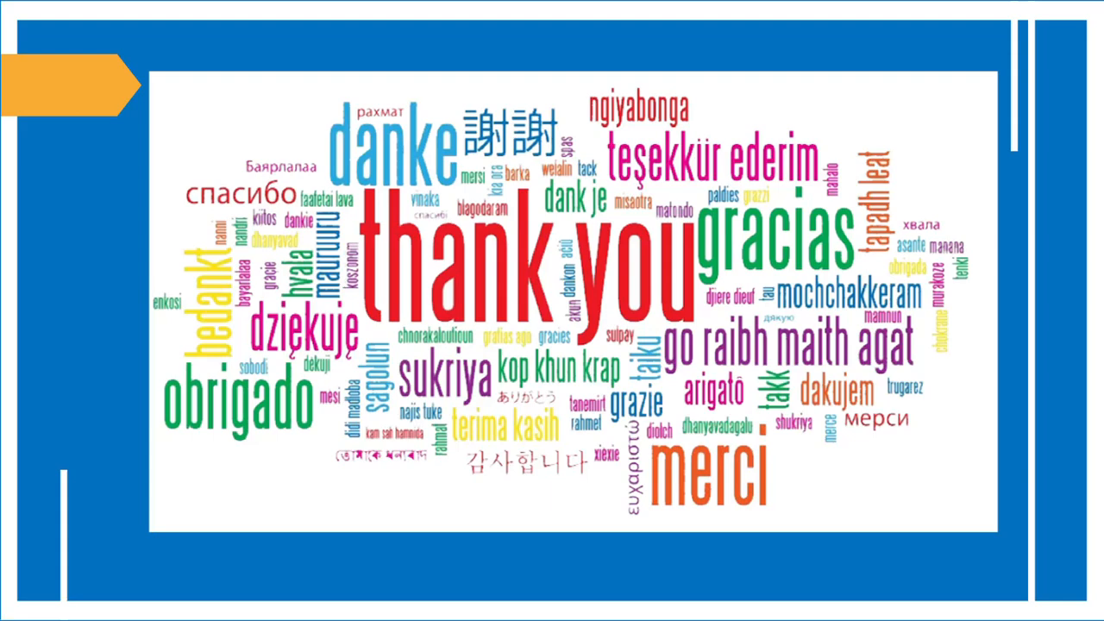
{"action": "key", "text": "Right"}
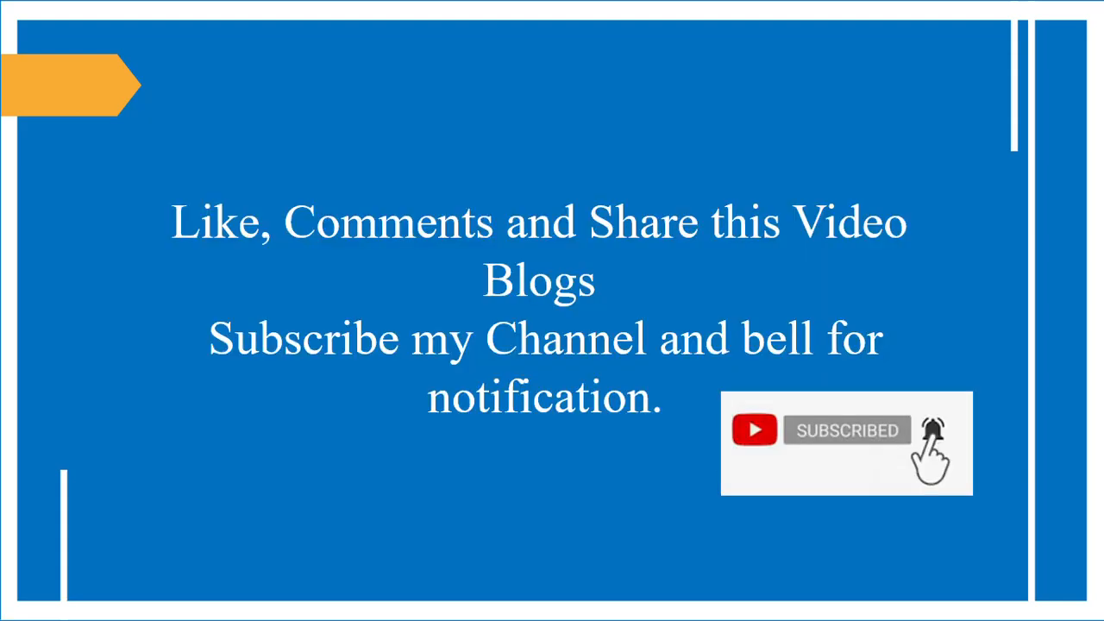